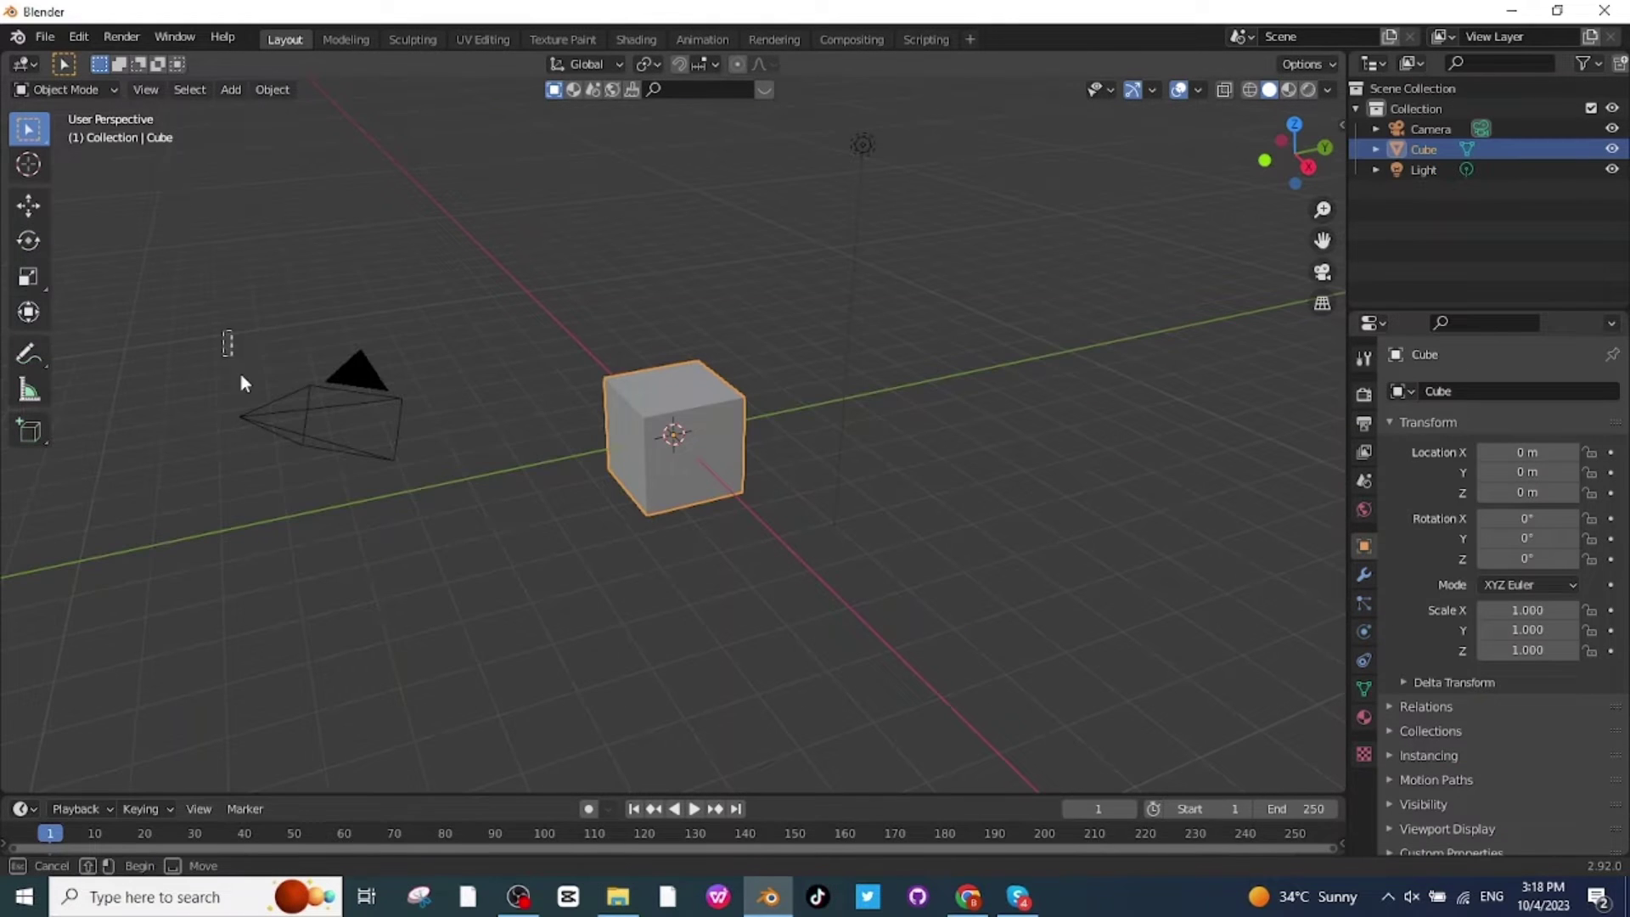
- Delete the default camera, cube and light, and switch to top view
left_click_drag(223, 331, 925, 513)
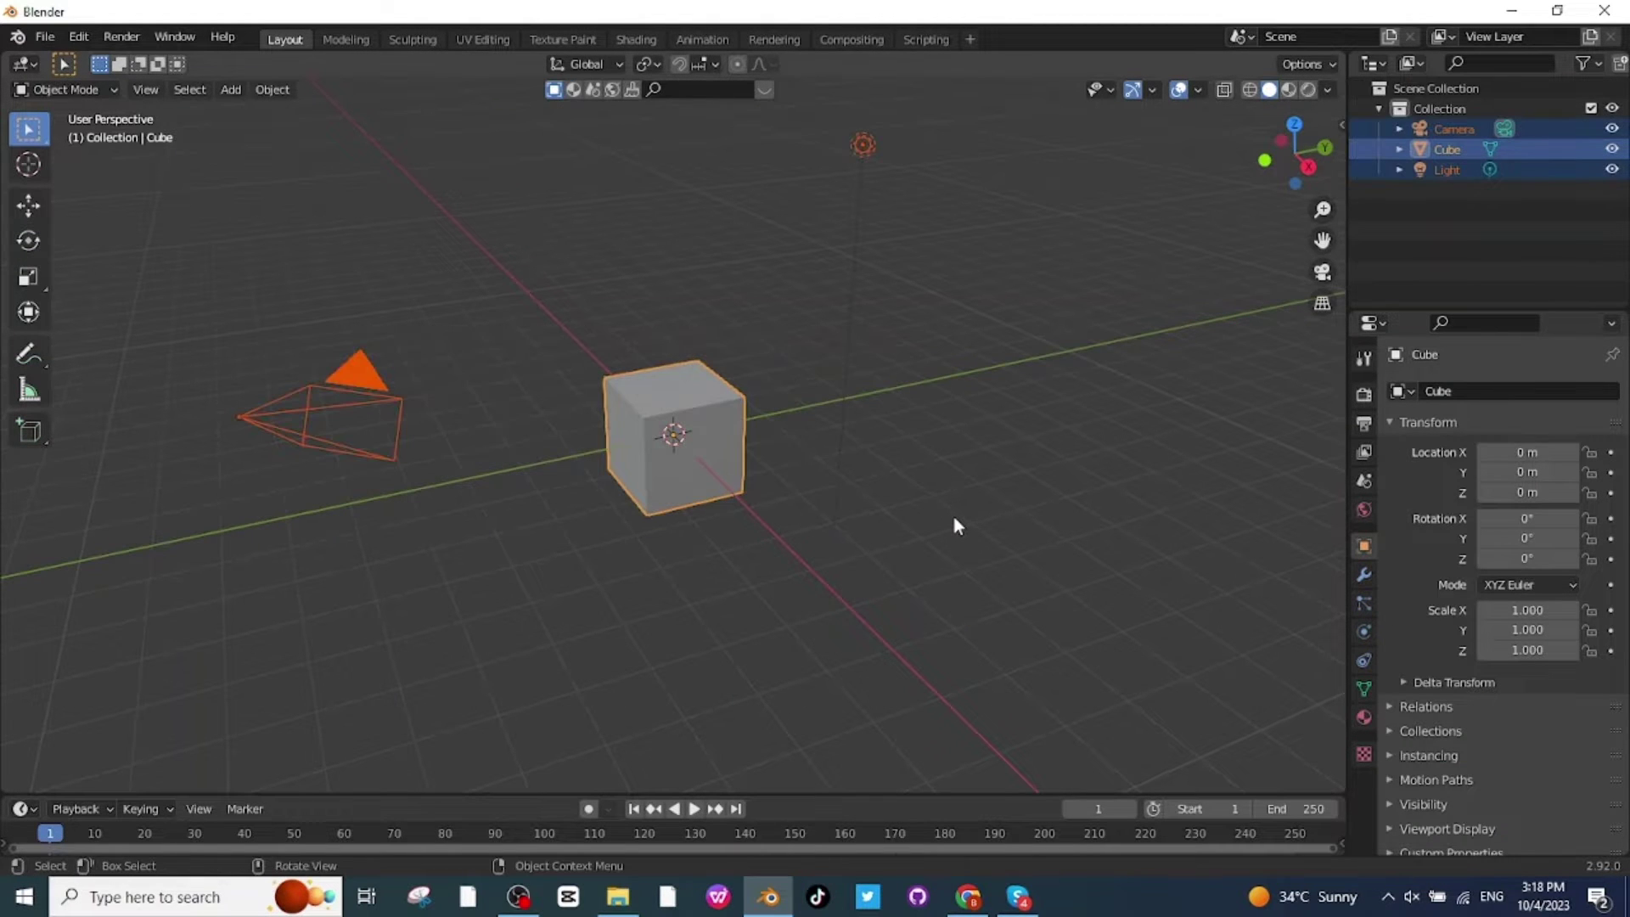
key("Delete")
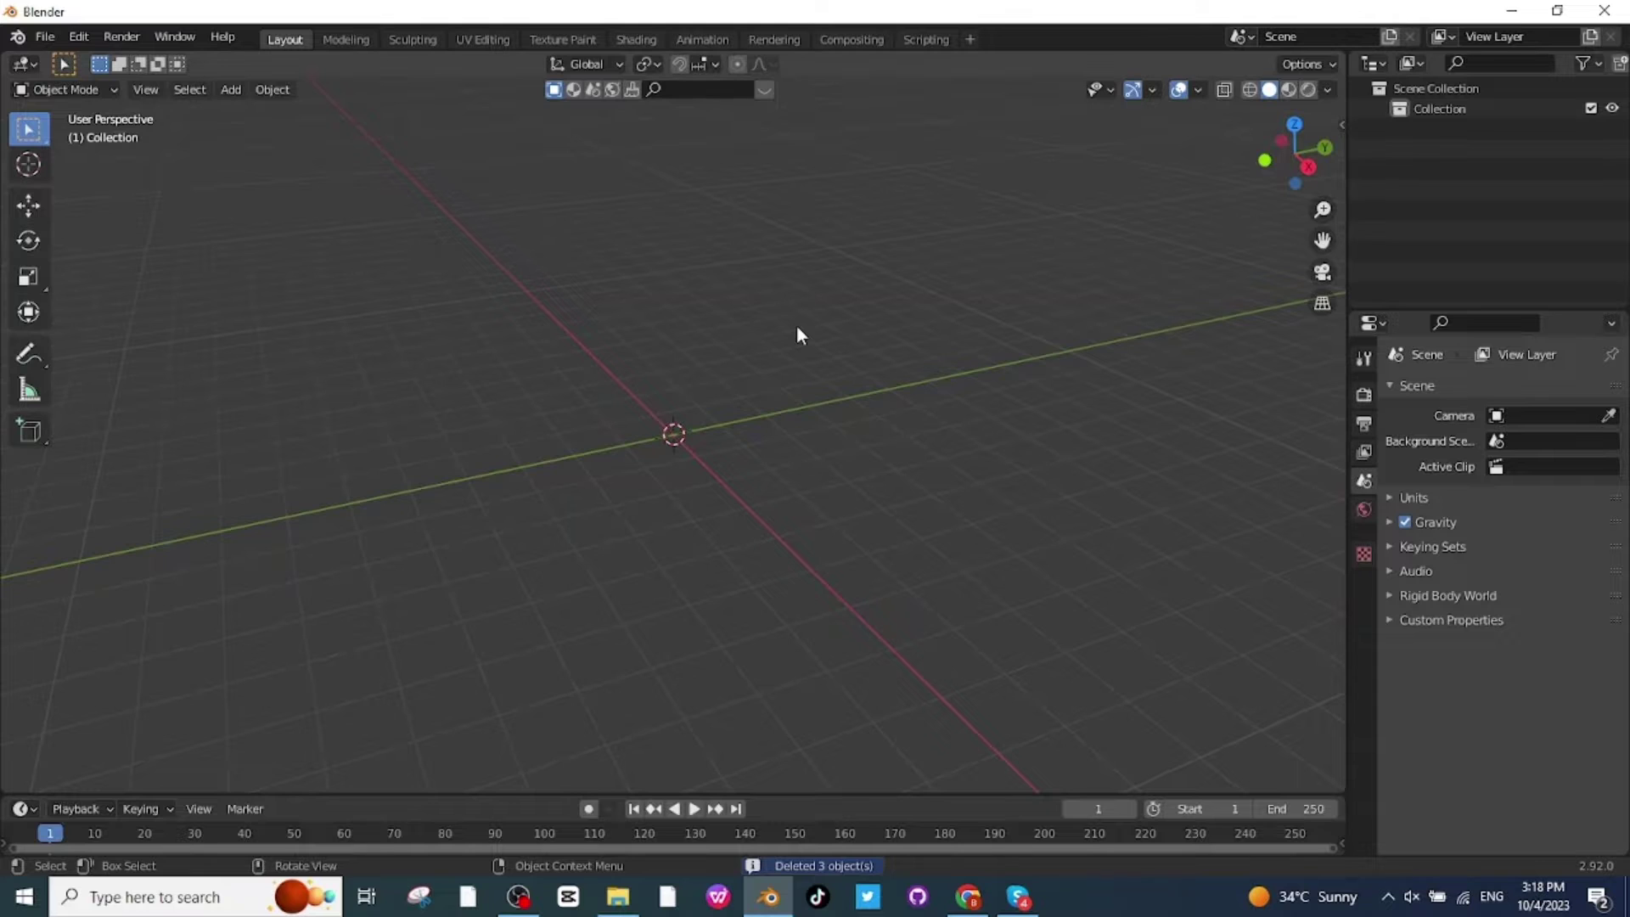
key("KP_7")
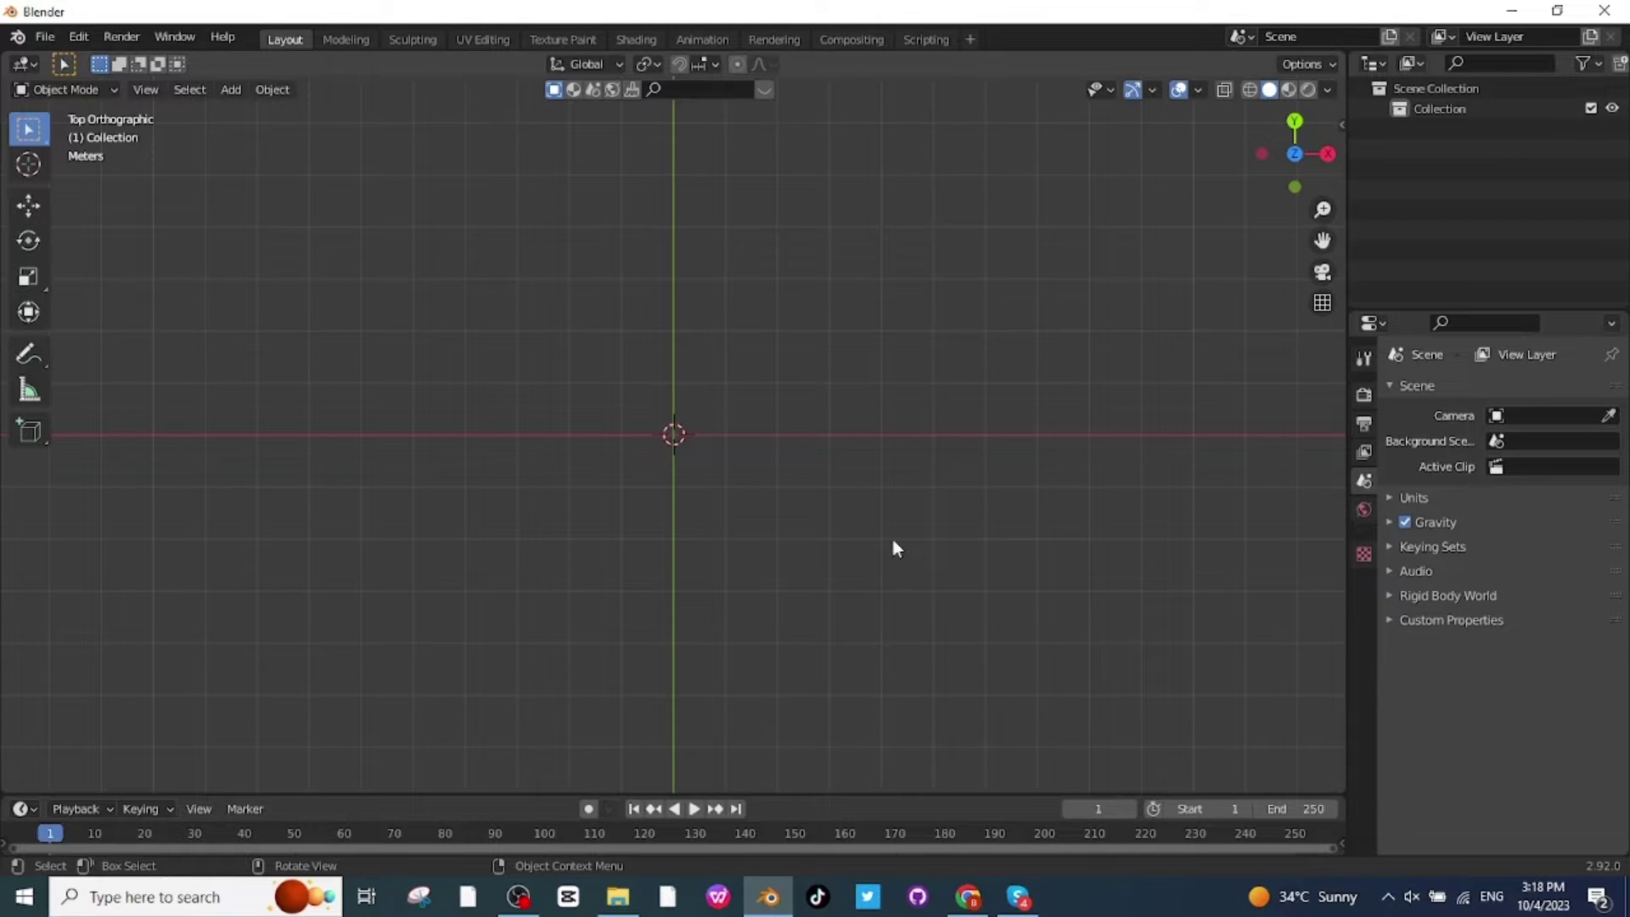
- Drag the house floor plan JPG from the Downloads folder into the viewport
left_click(618, 897)
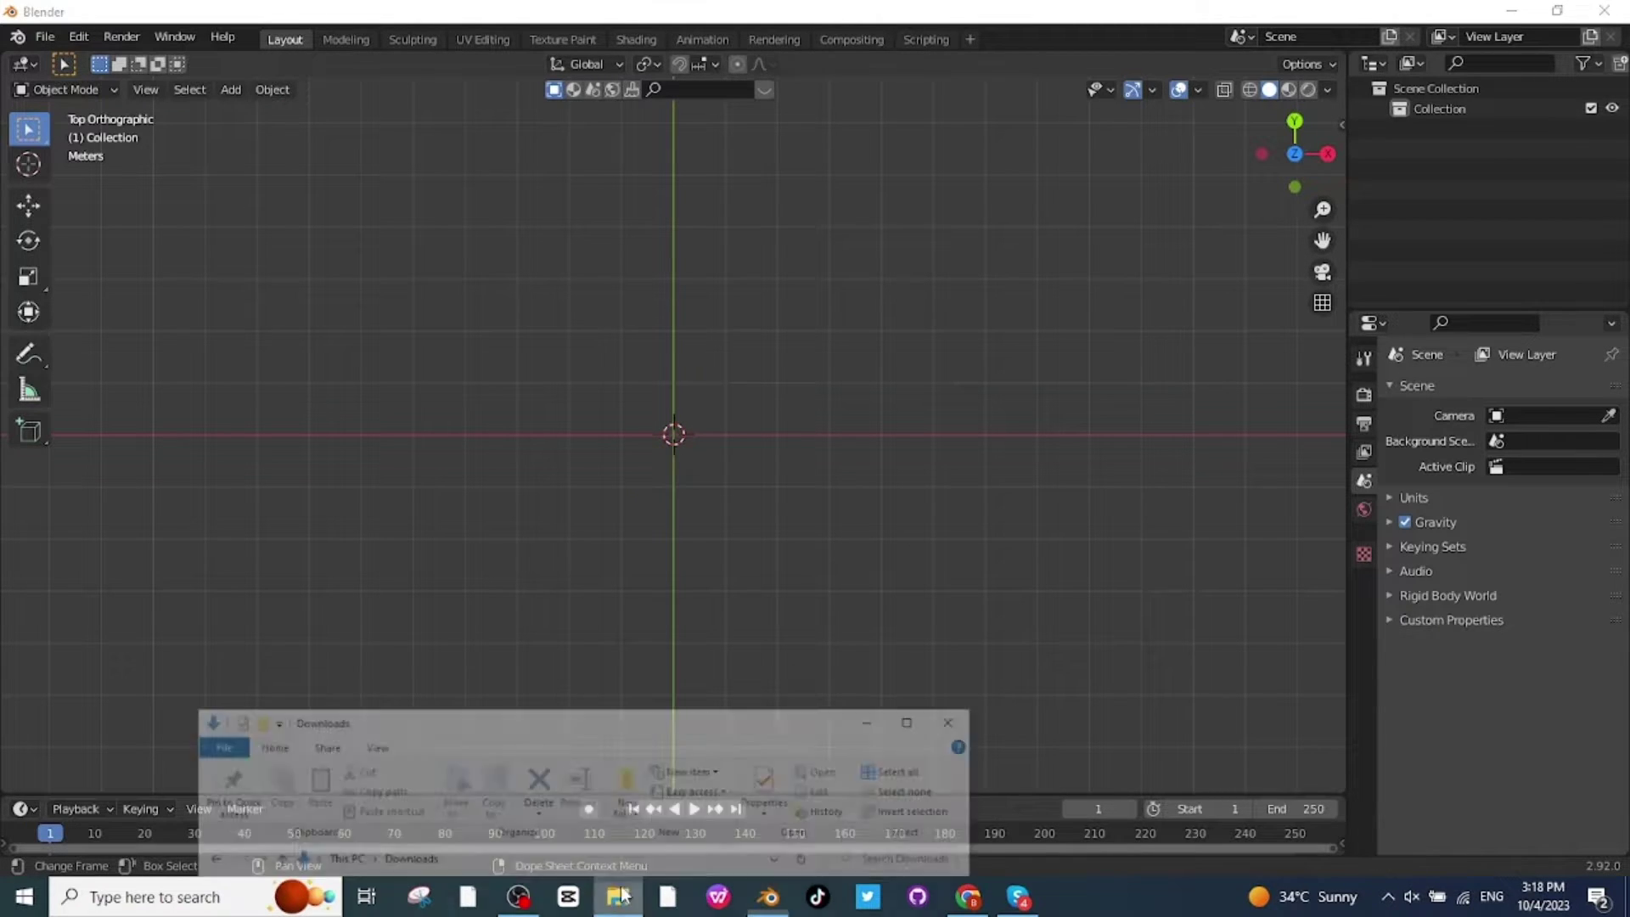
left_click_drag(571, 710, 348, 135)
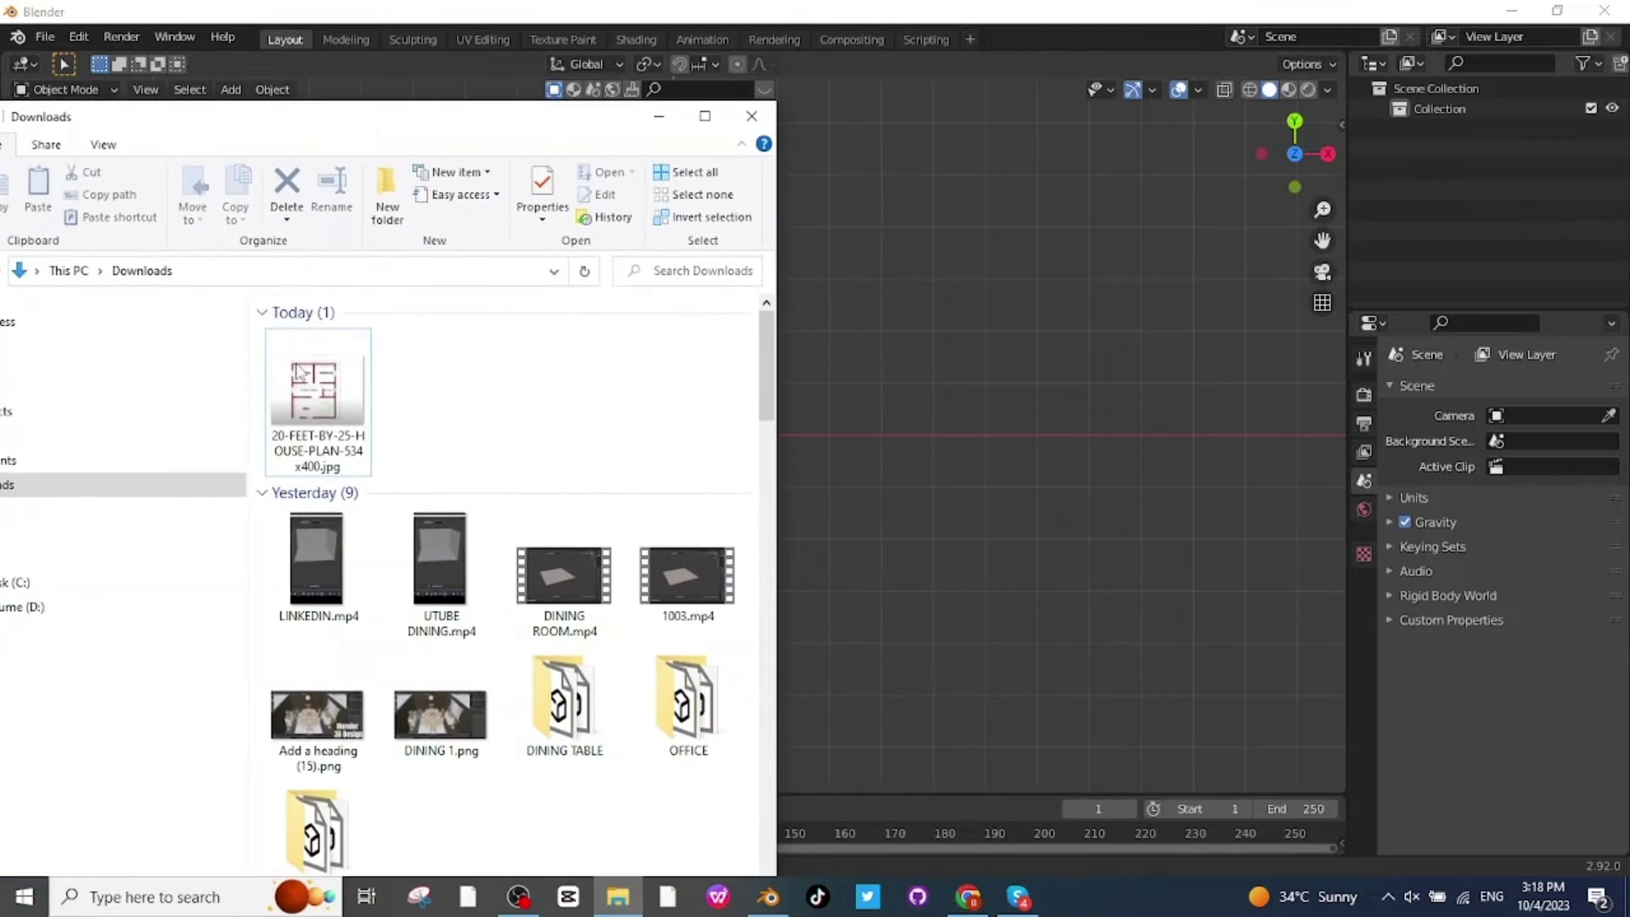
left_click_drag(319, 392, 834, 421)
- Centre the floor plan by setting its X location to 0
double_click(1531, 452)
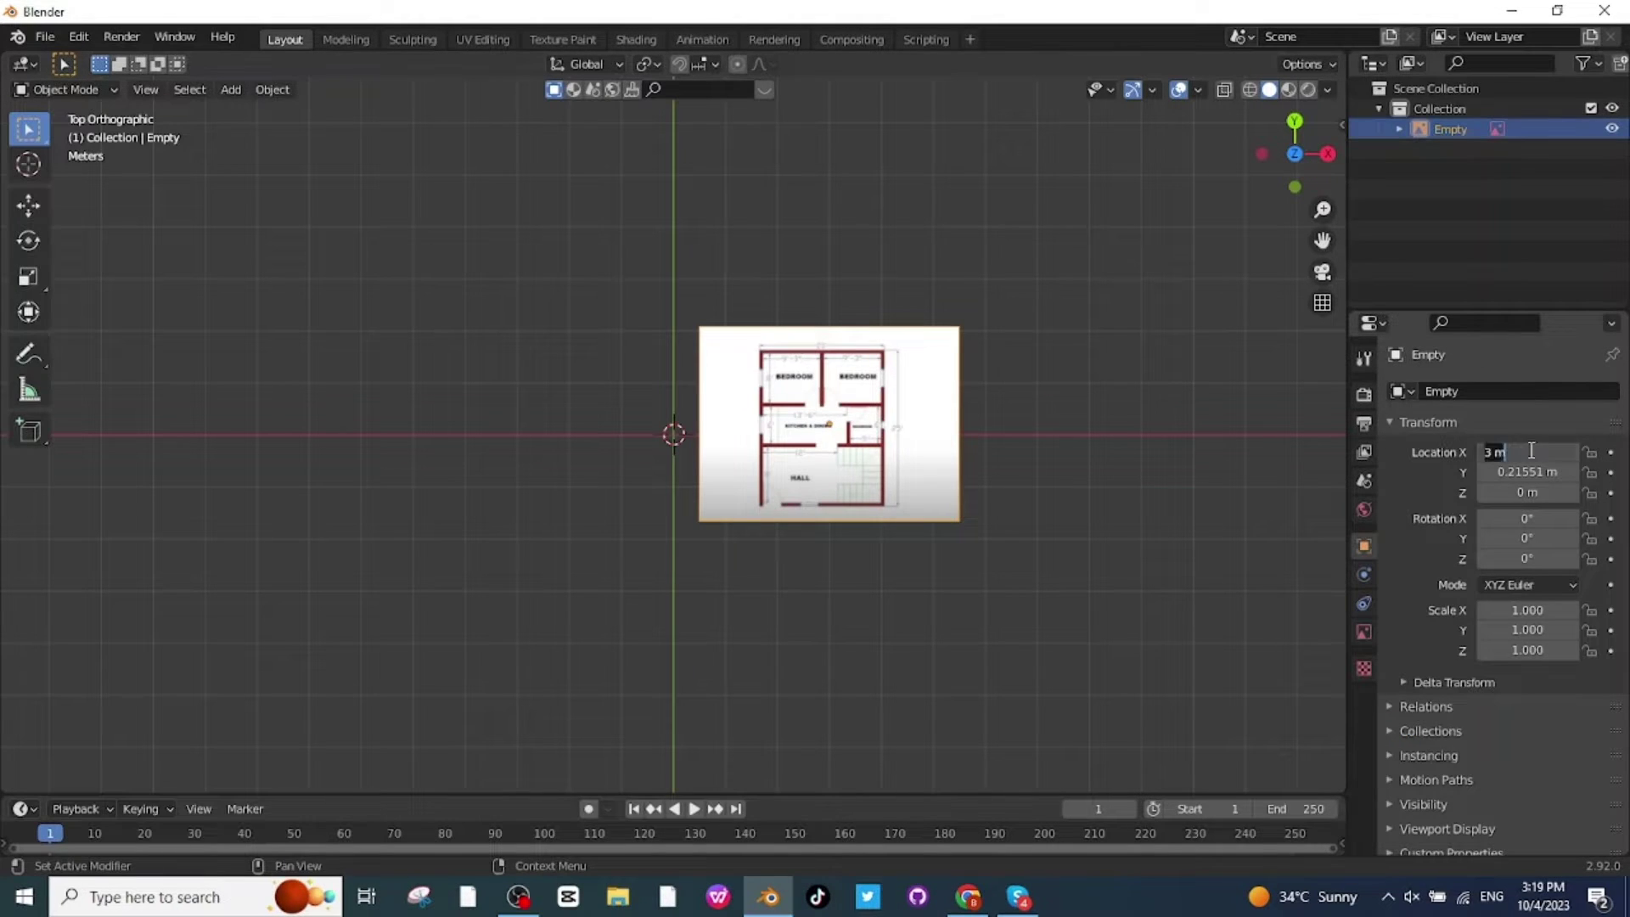
type("0")
key("Return")
scroll(1017, 425, "up", 2)
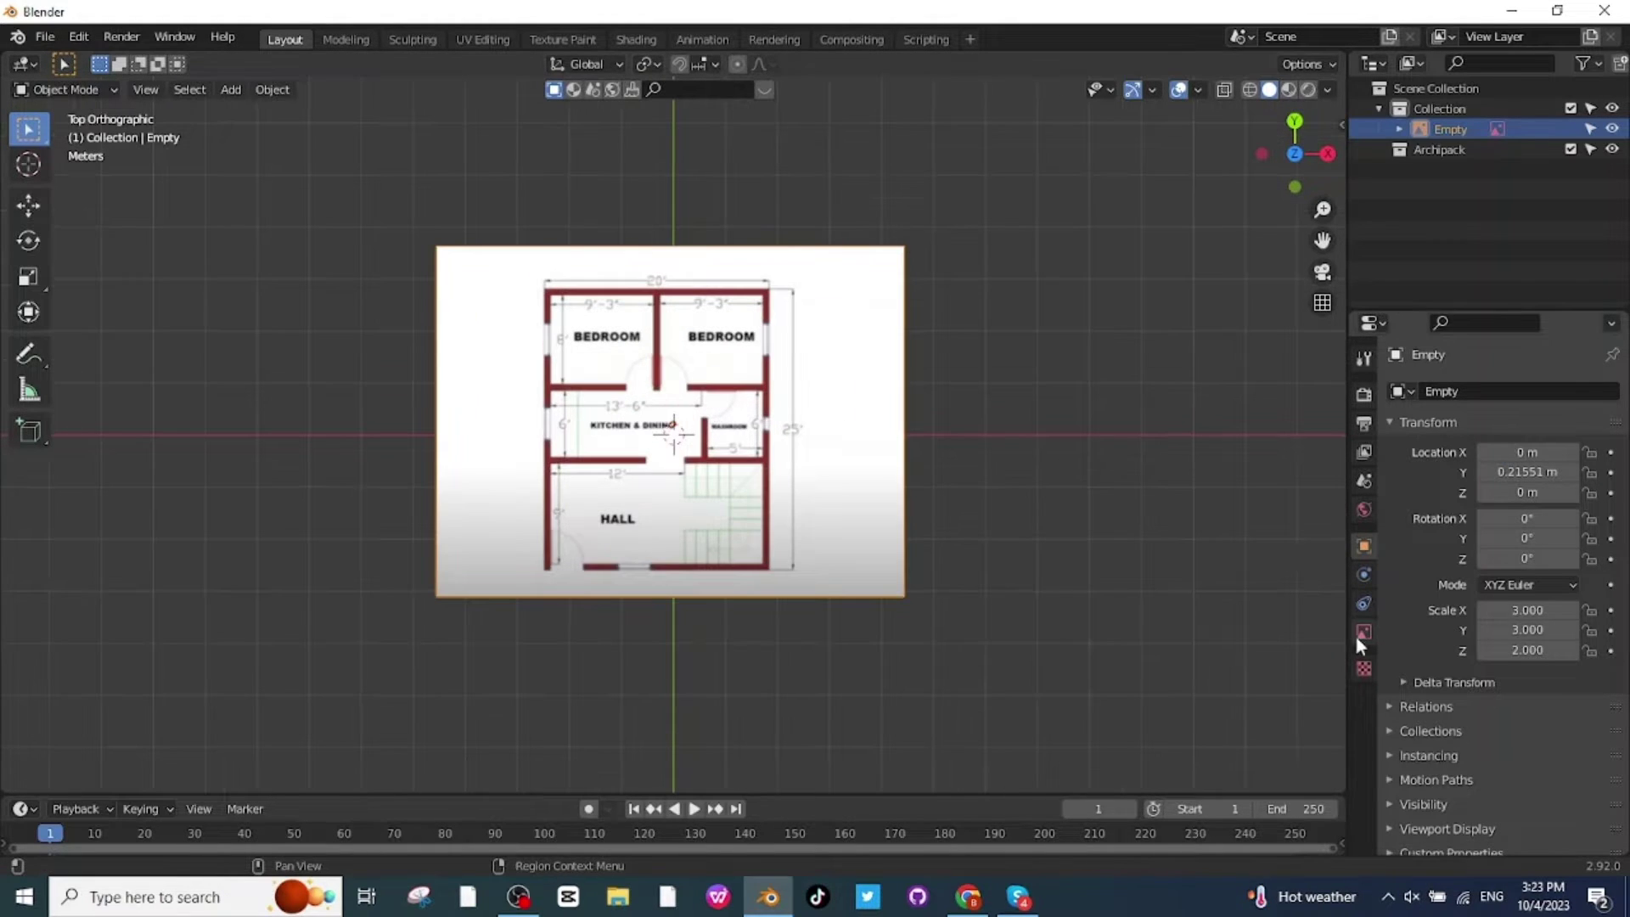
- Give the reference image size 5 m and opacity 0.5, and make it unselectable
left_click(1364, 632)
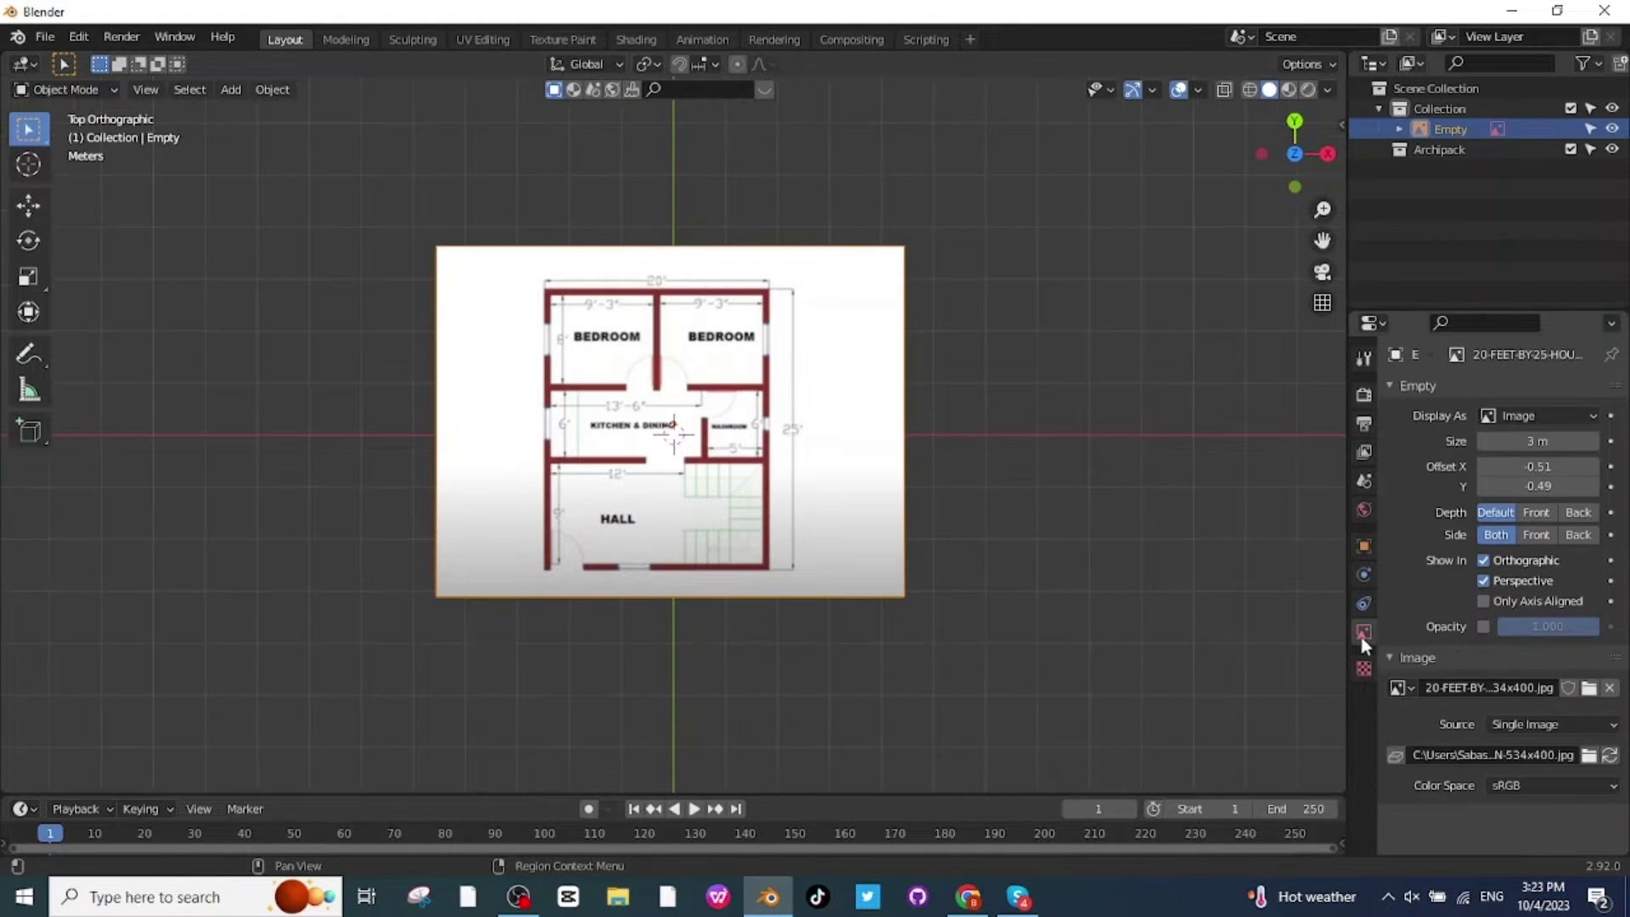
double_click(1548, 442)
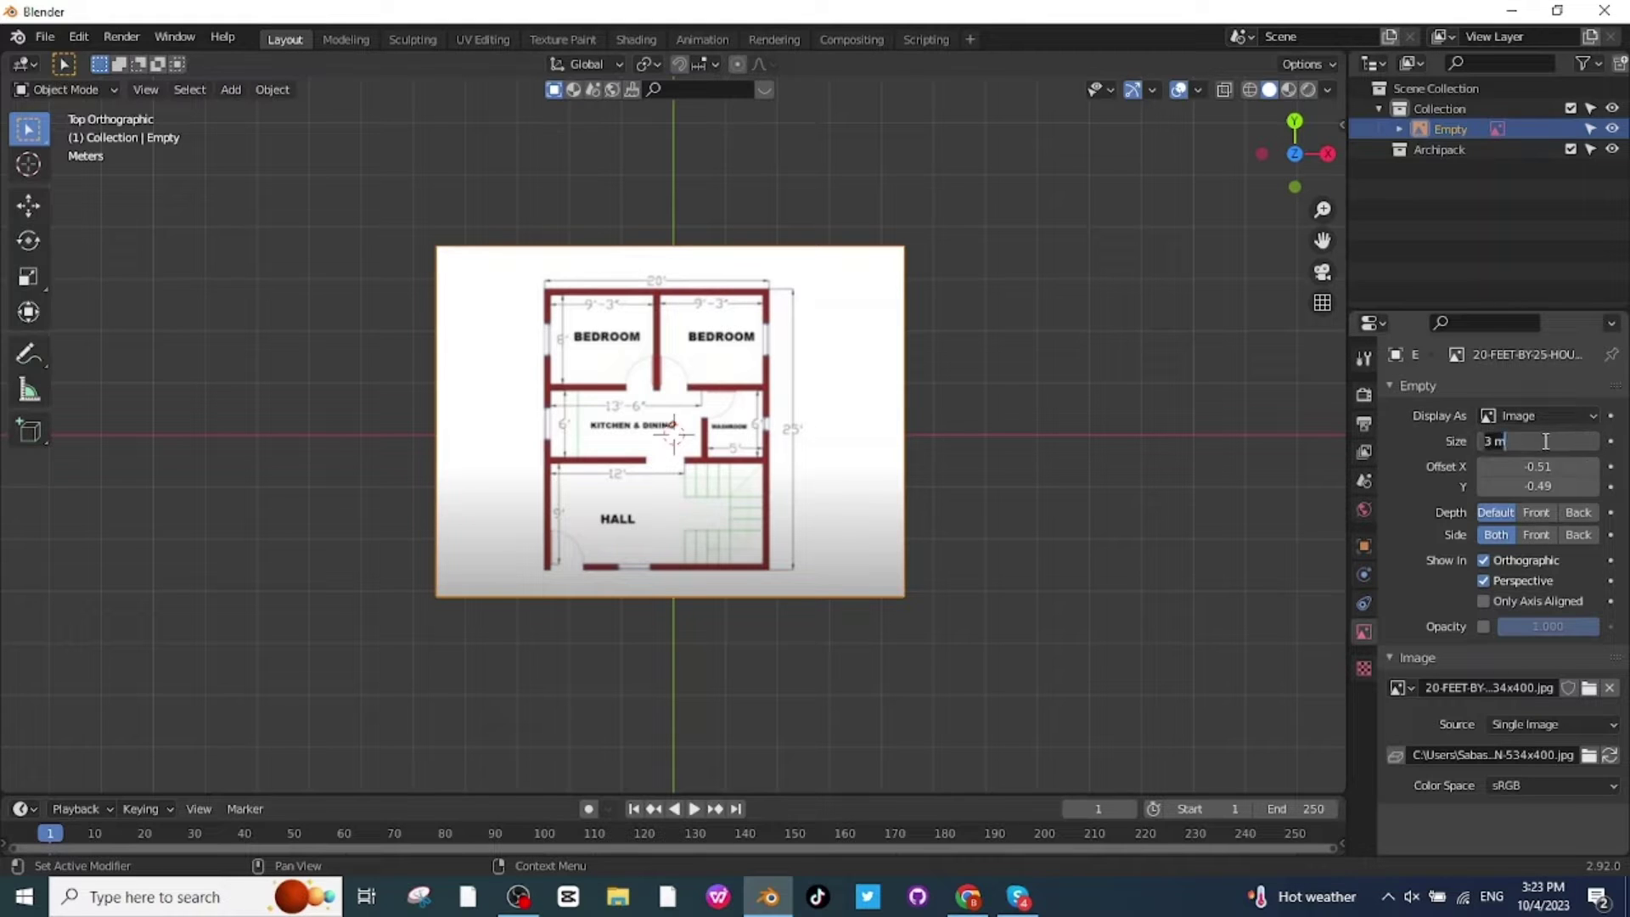
type("5")
key("Return")
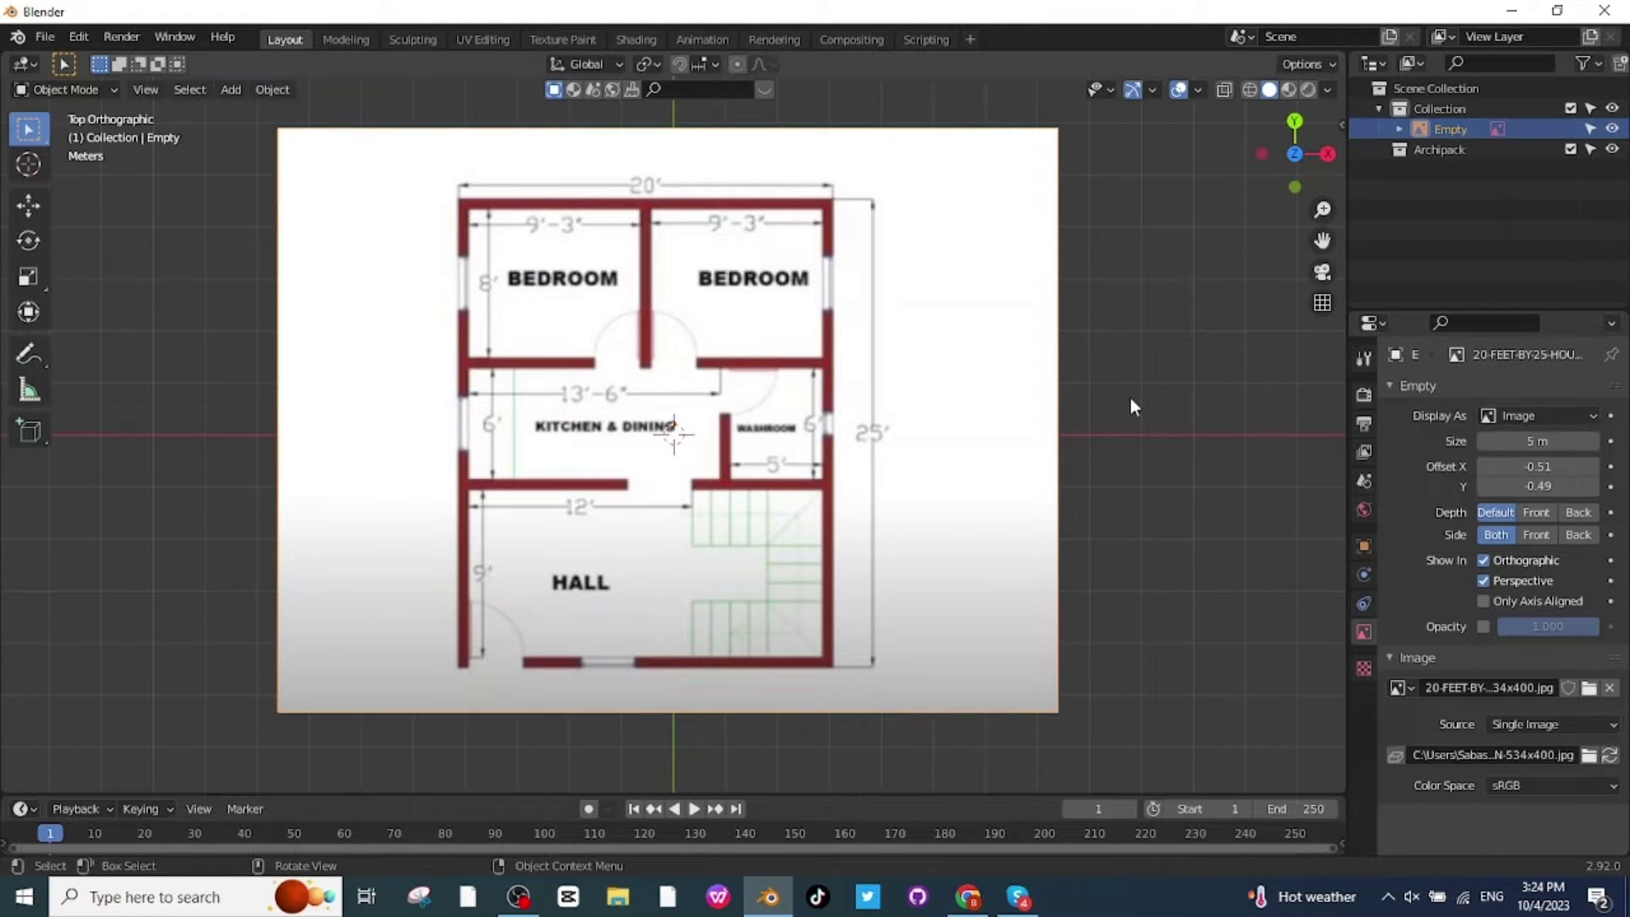
left_click(1483, 628)
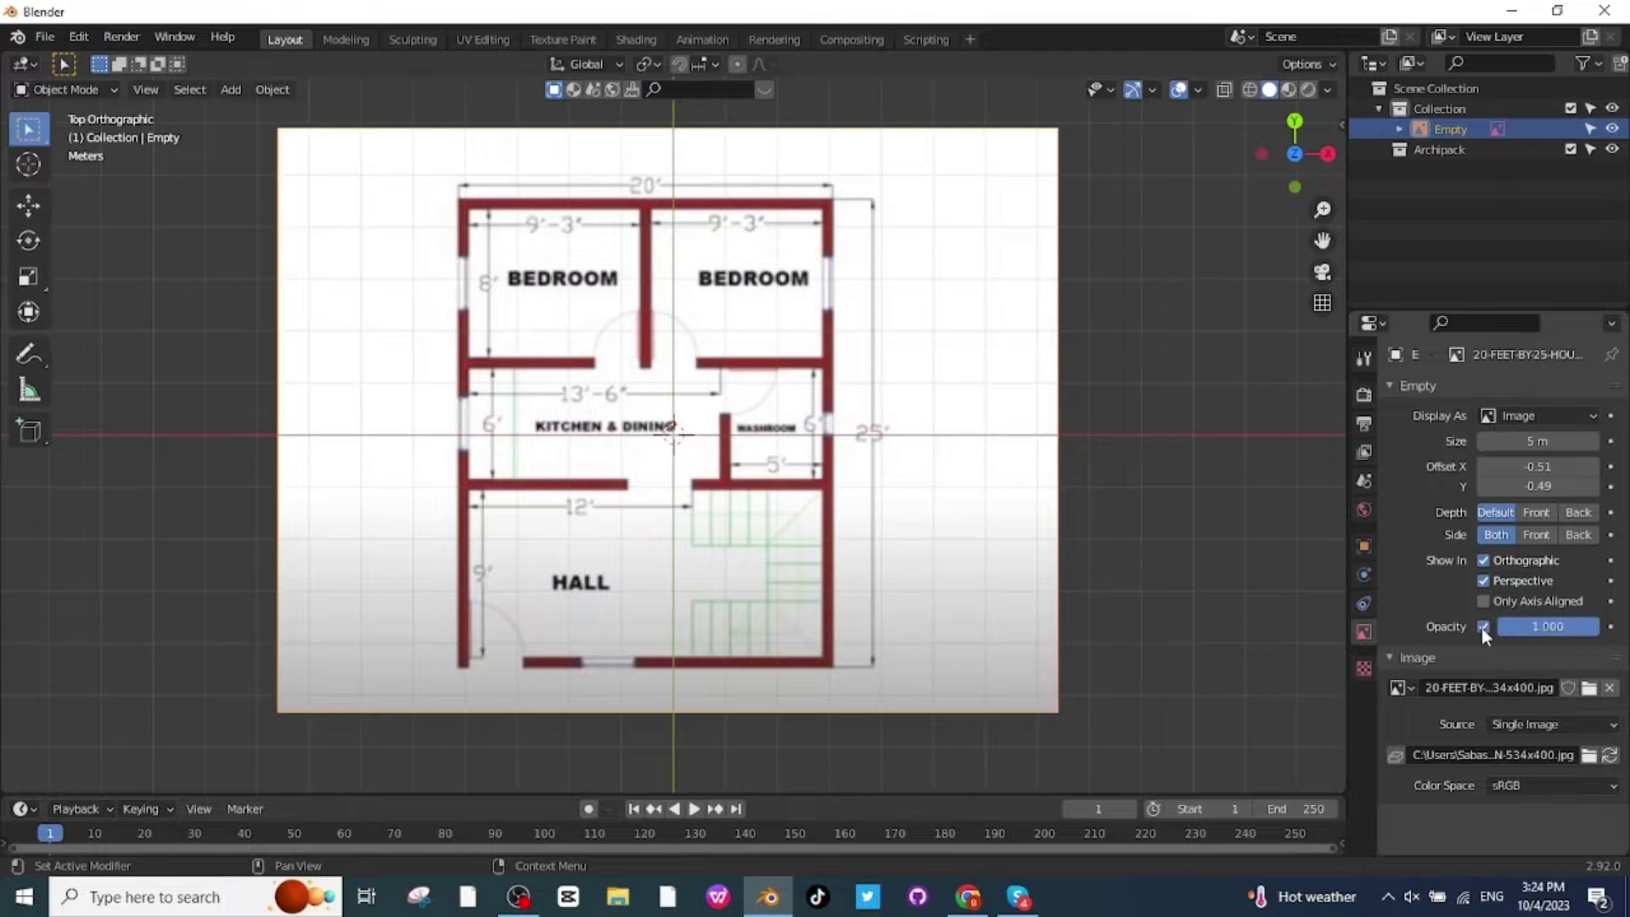
double_click(1577, 628)
type("0.5")
key("Return")
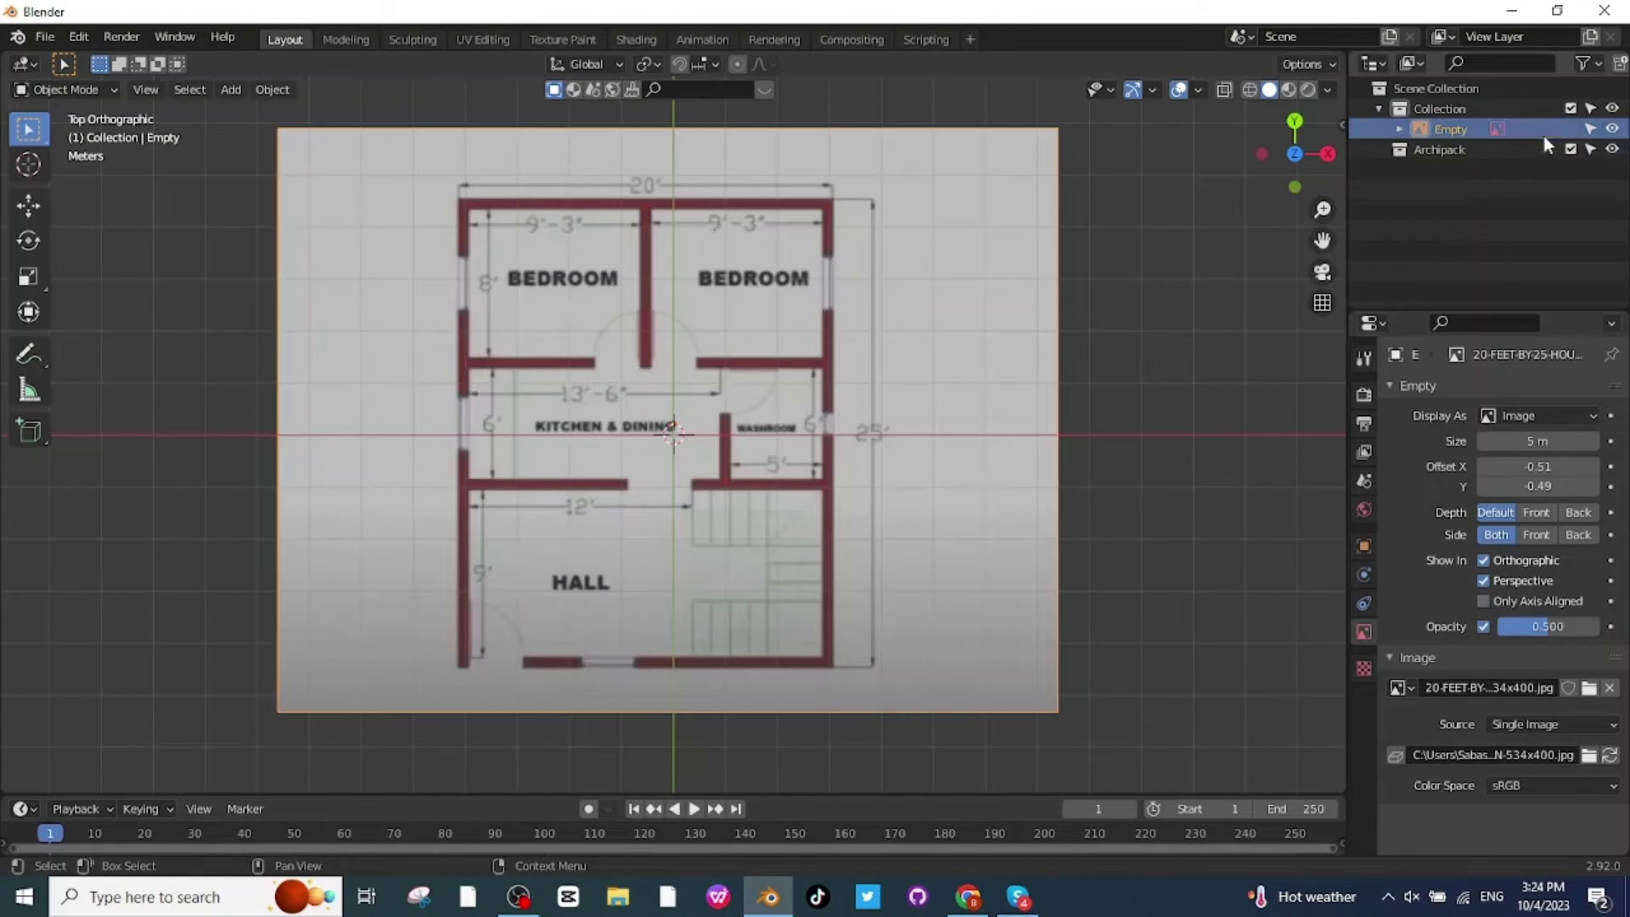
left_click(1590, 130)
- Confirm in Preferences that the Archipack add-on is enabled, then close Preferences
left_click(79, 37)
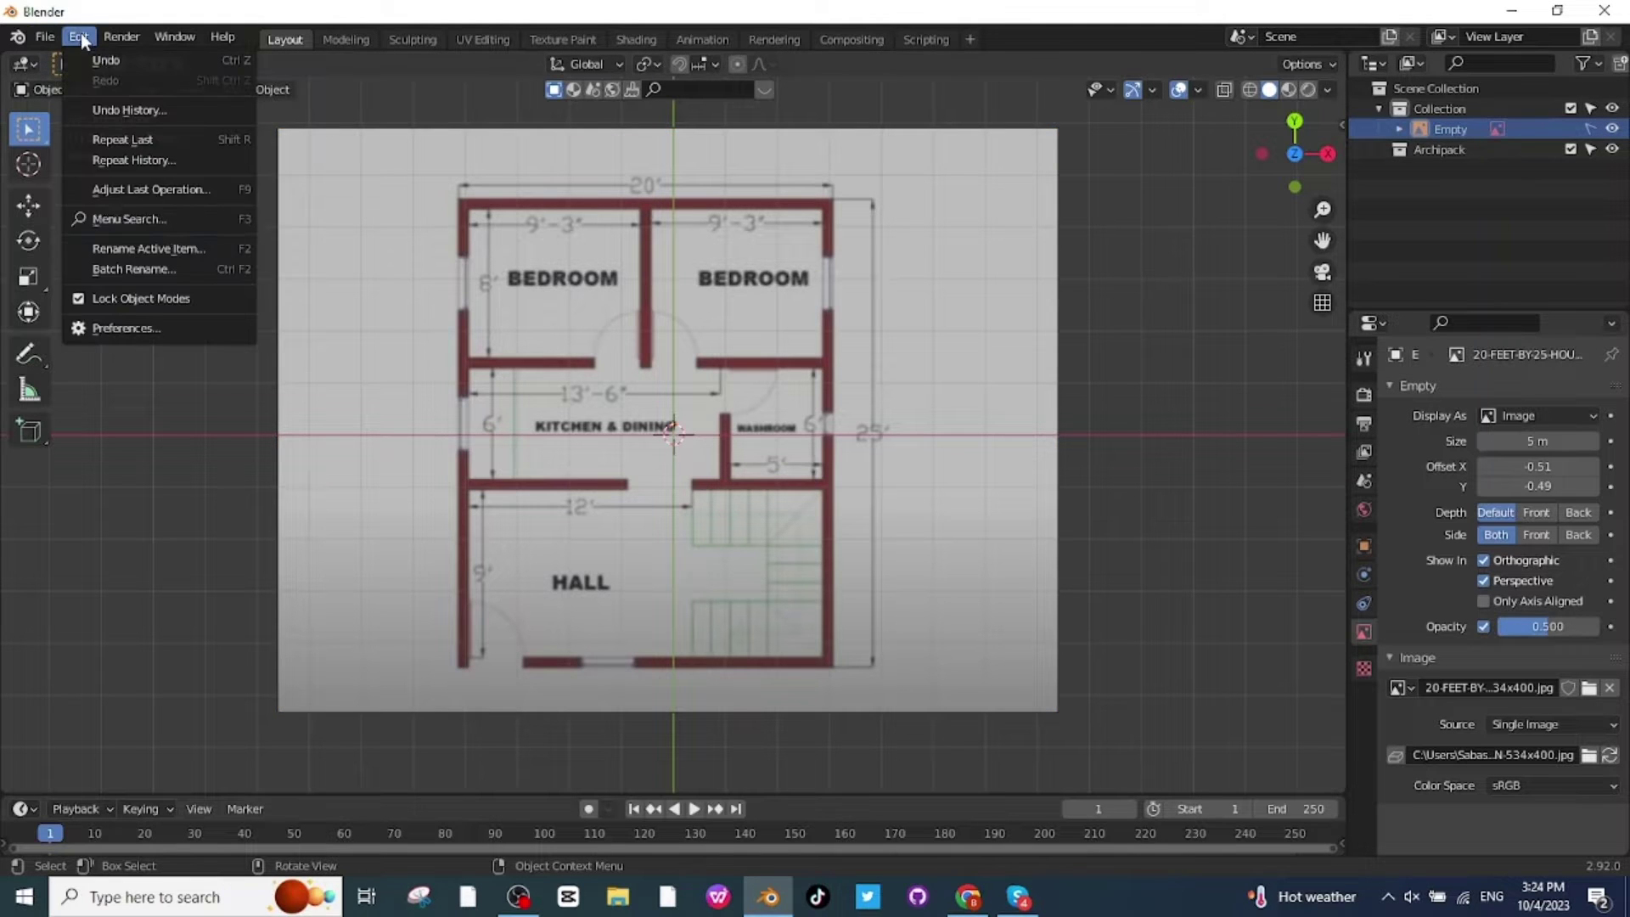
left_click(141, 326)
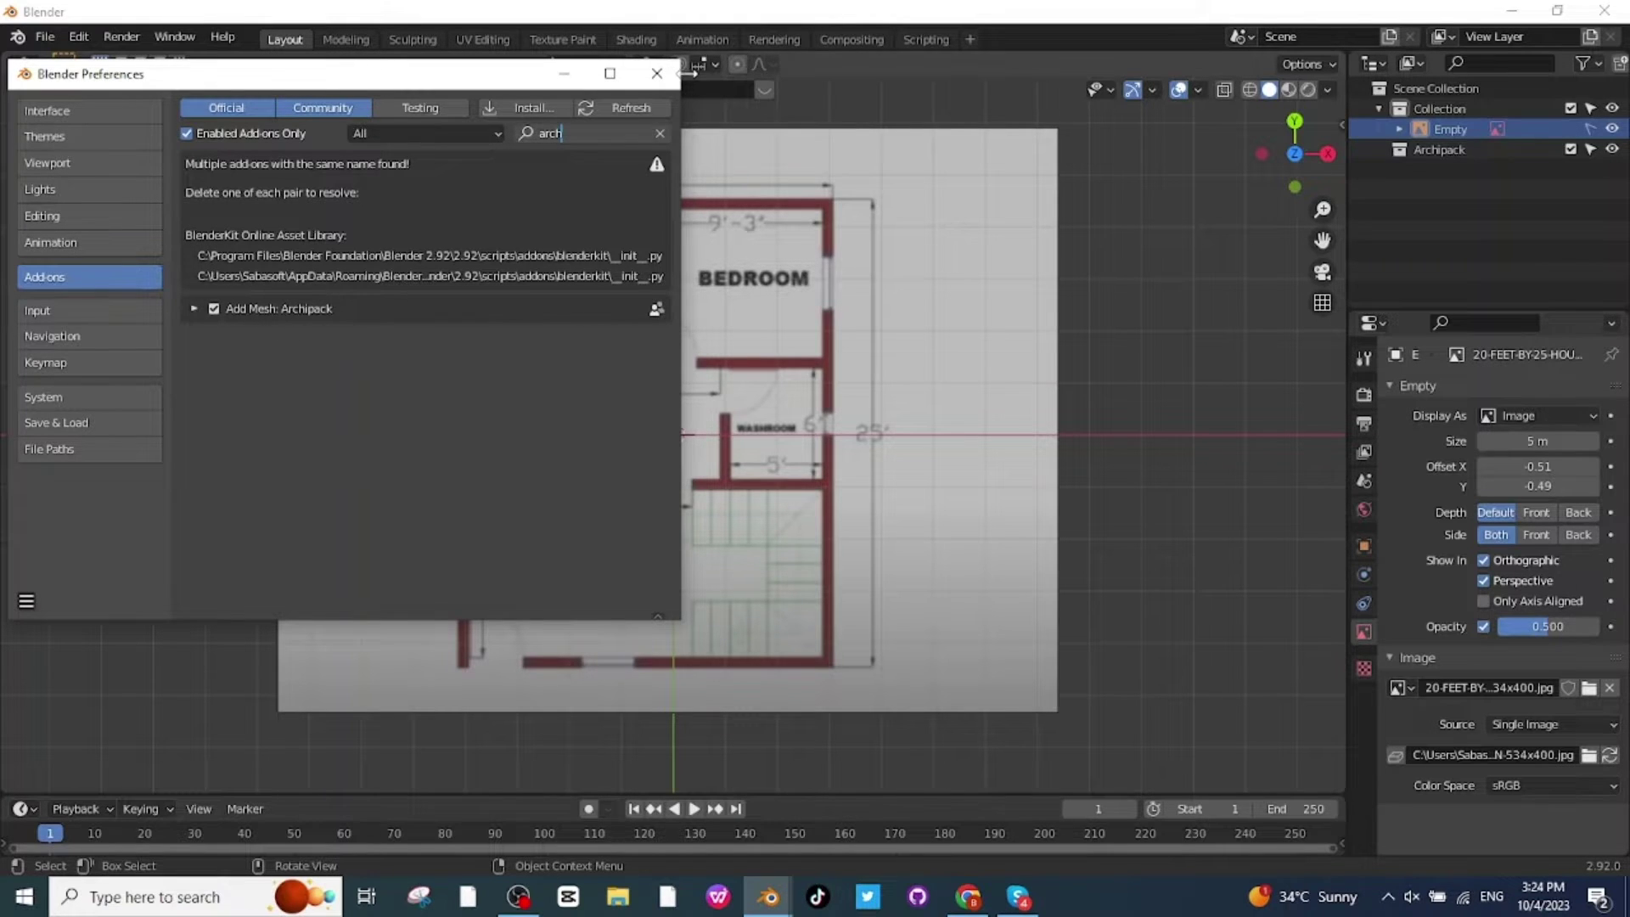
left_click(657, 73)
- Add an Archipack wall to the scene
left_click(233, 90)
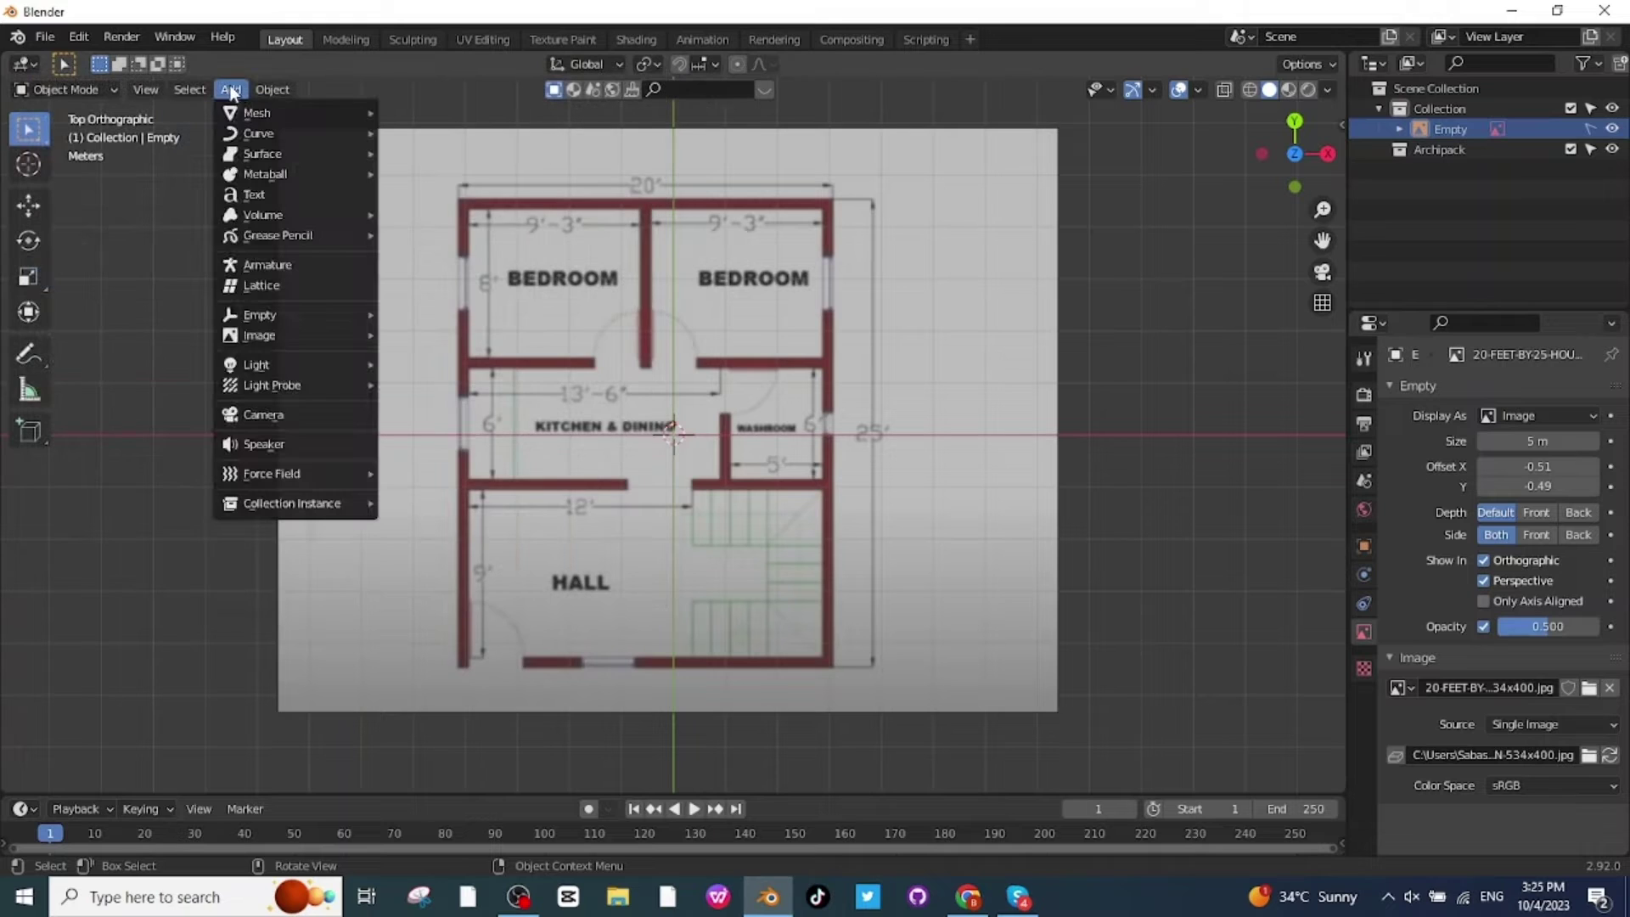
mouse_move(247, 110)
mouse_move(465, 336)
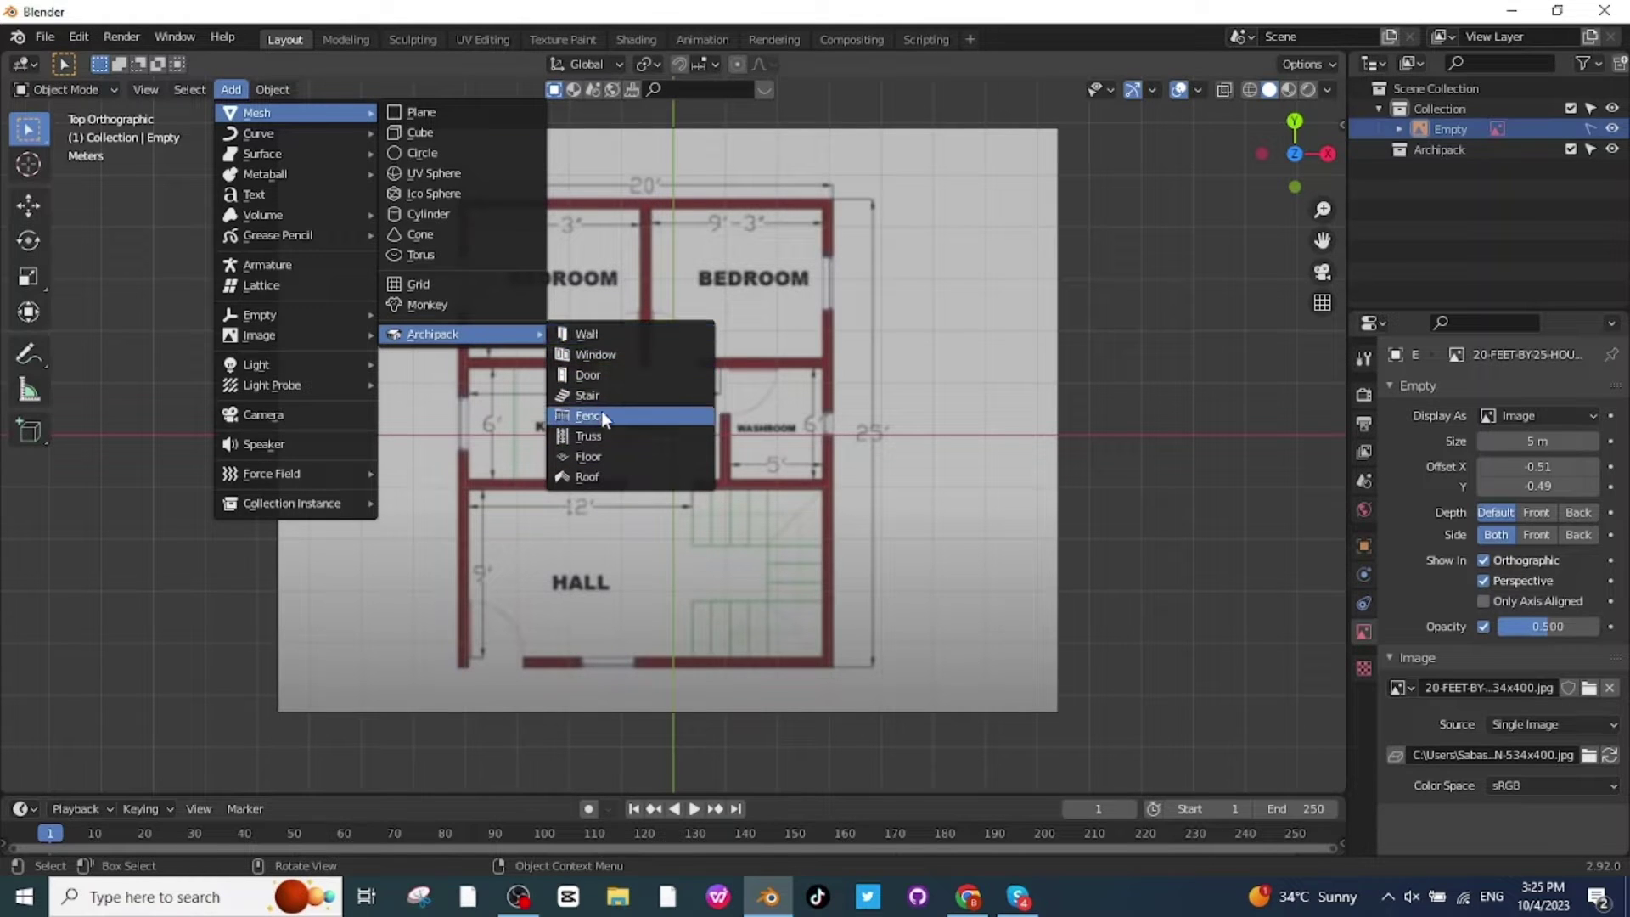
left_click(599, 333)
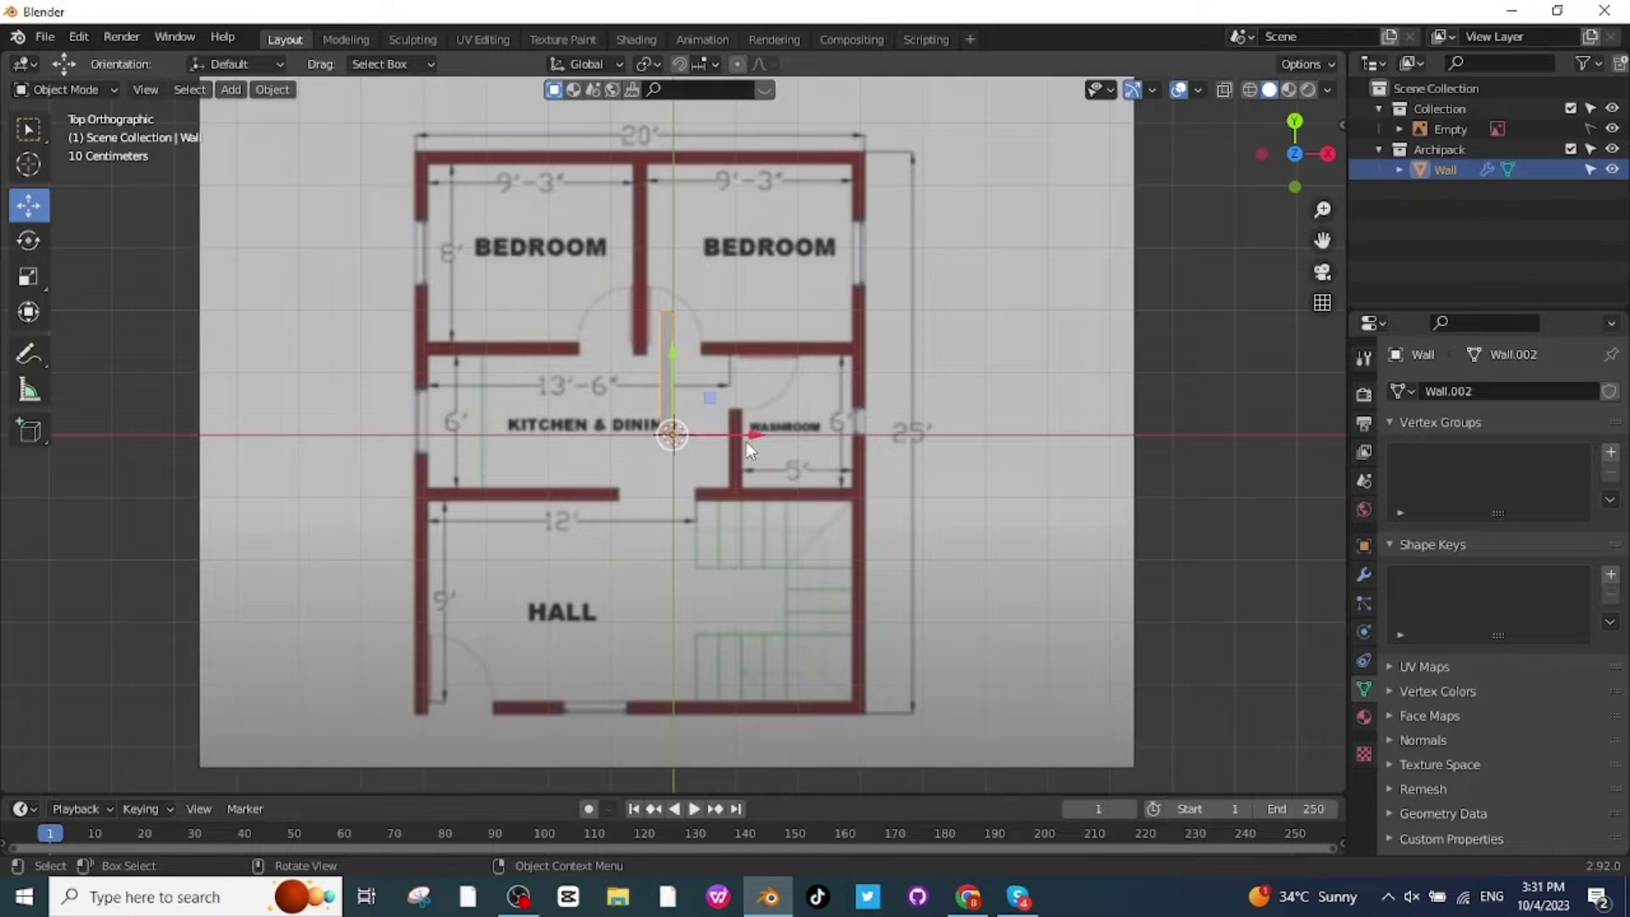
- Move and stretch the wall along the plan's left side; set the 3D cursor at the top-left corner
left_click_drag(751, 435, 450, 717)
left_click(27, 280)
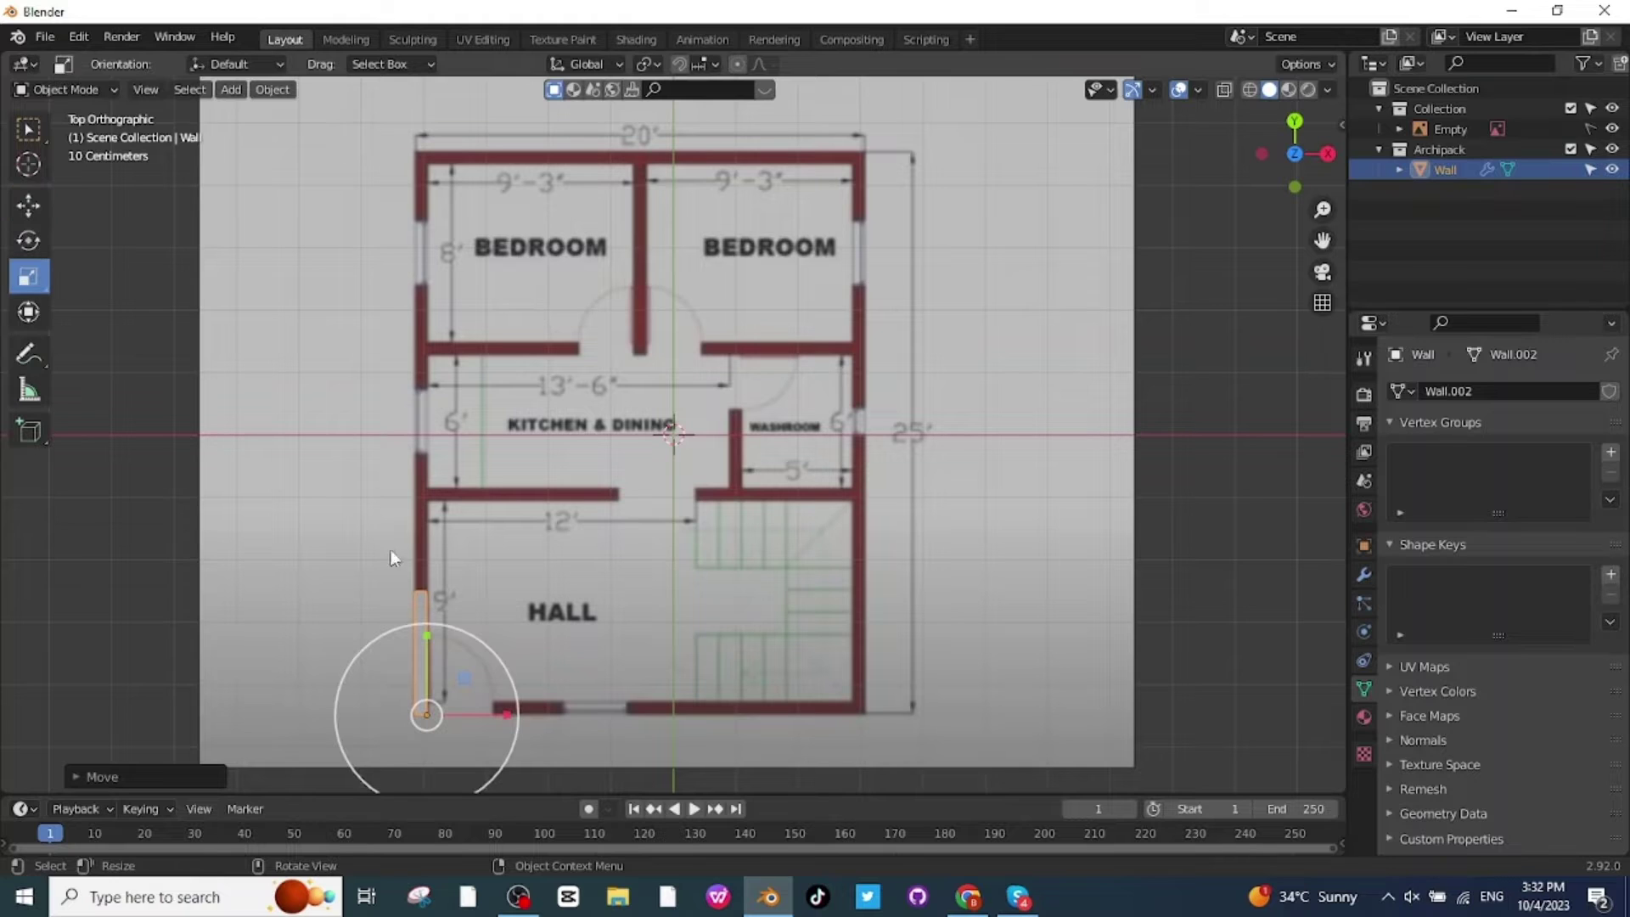
left_click_drag(428, 639, 424, 331)
left_click(690, 173)
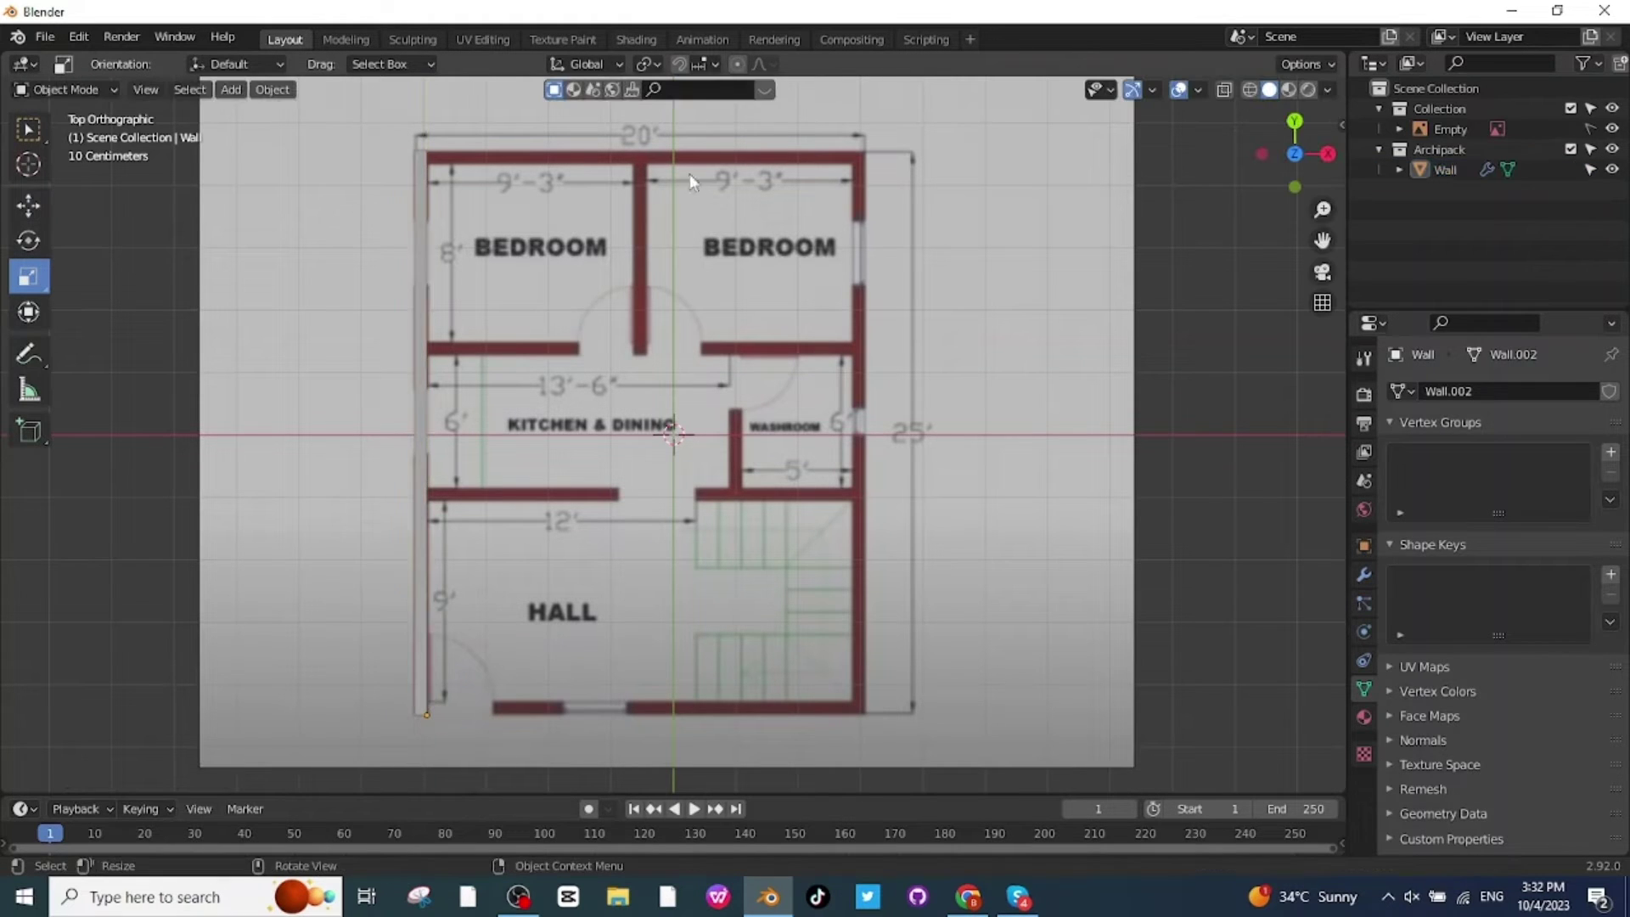
right_click(467, 155, "shift")
left_click(241, 90)
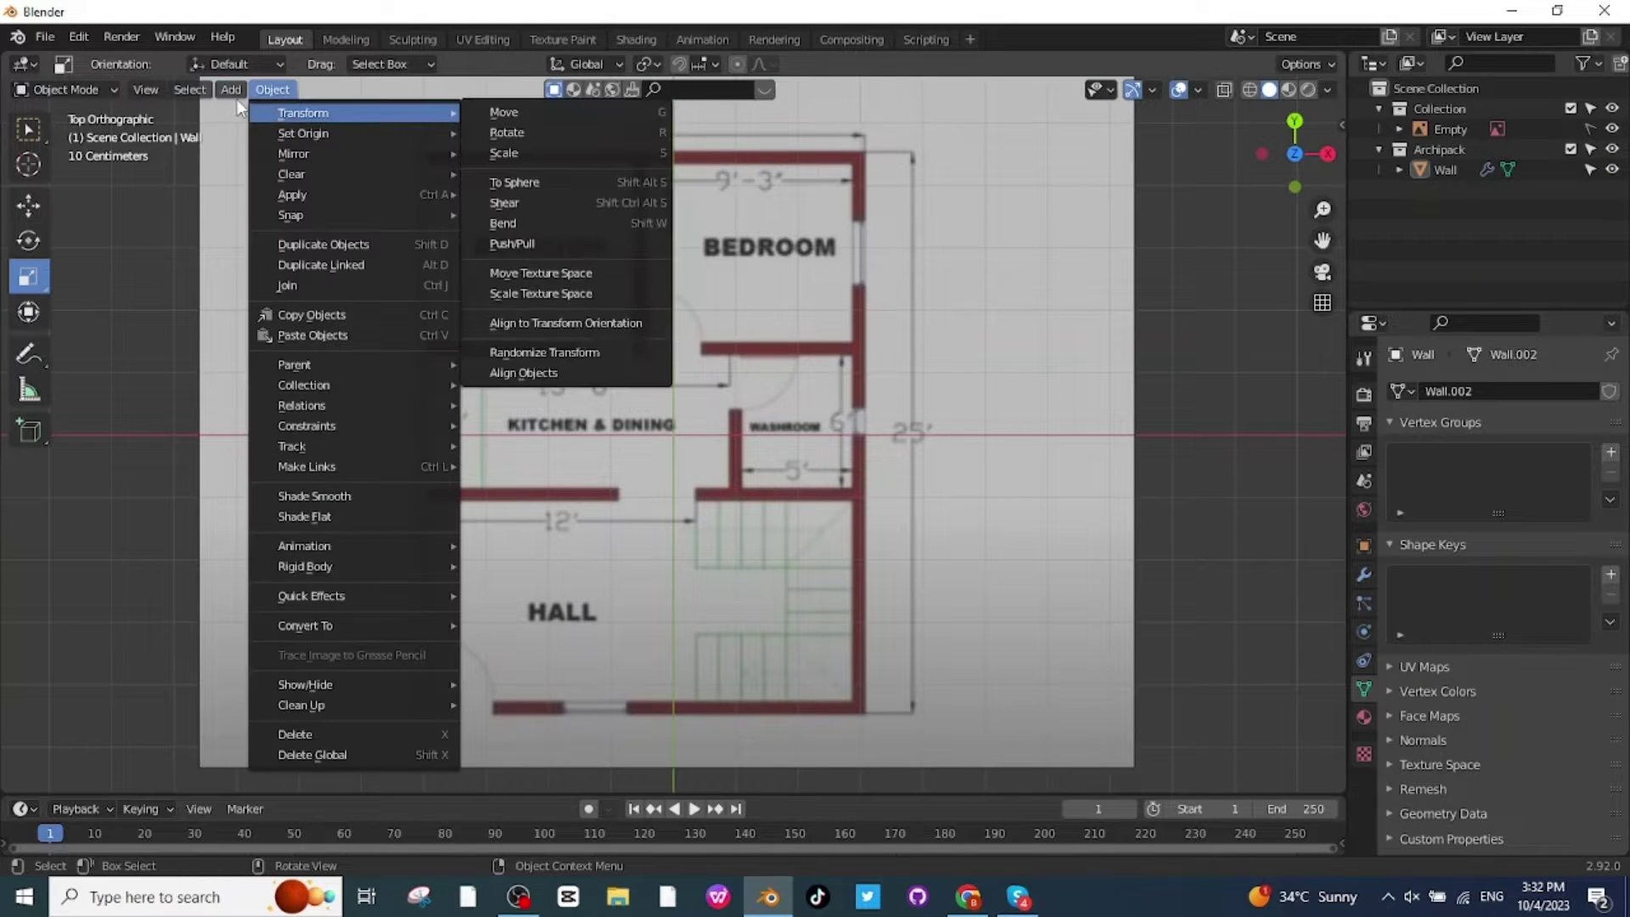
- Add a second Archipack wall at the top-left corner's 3D cursor
left_click(226, 89)
left_click(229, 89)
mouse_move(263, 115)
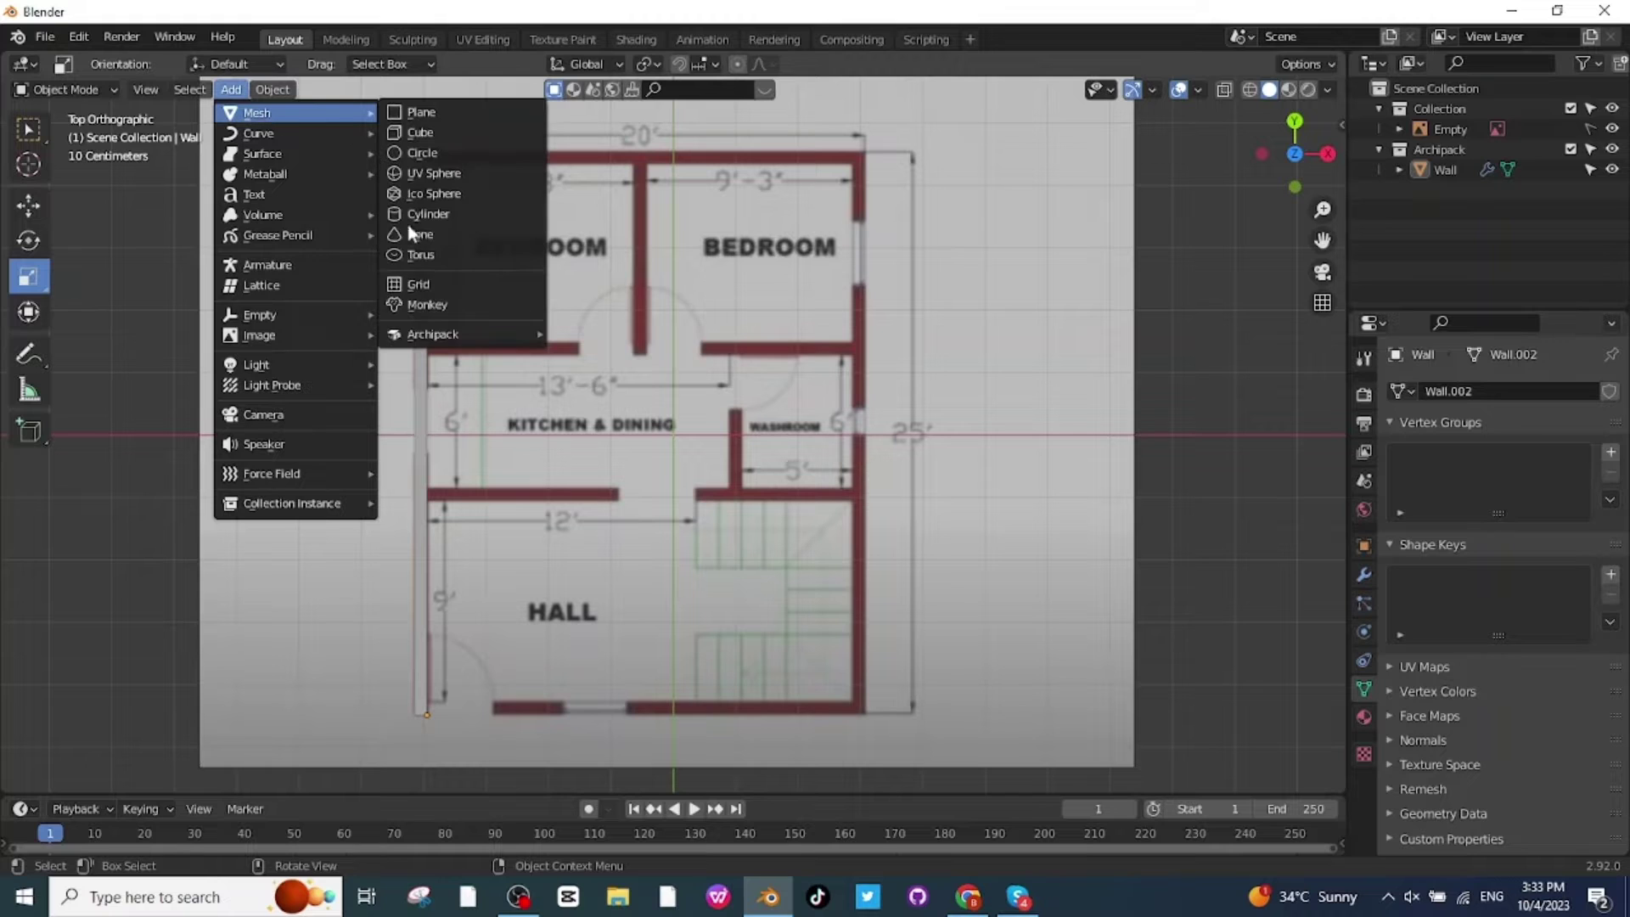
mouse_move(442, 335)
left_click(588, 337)
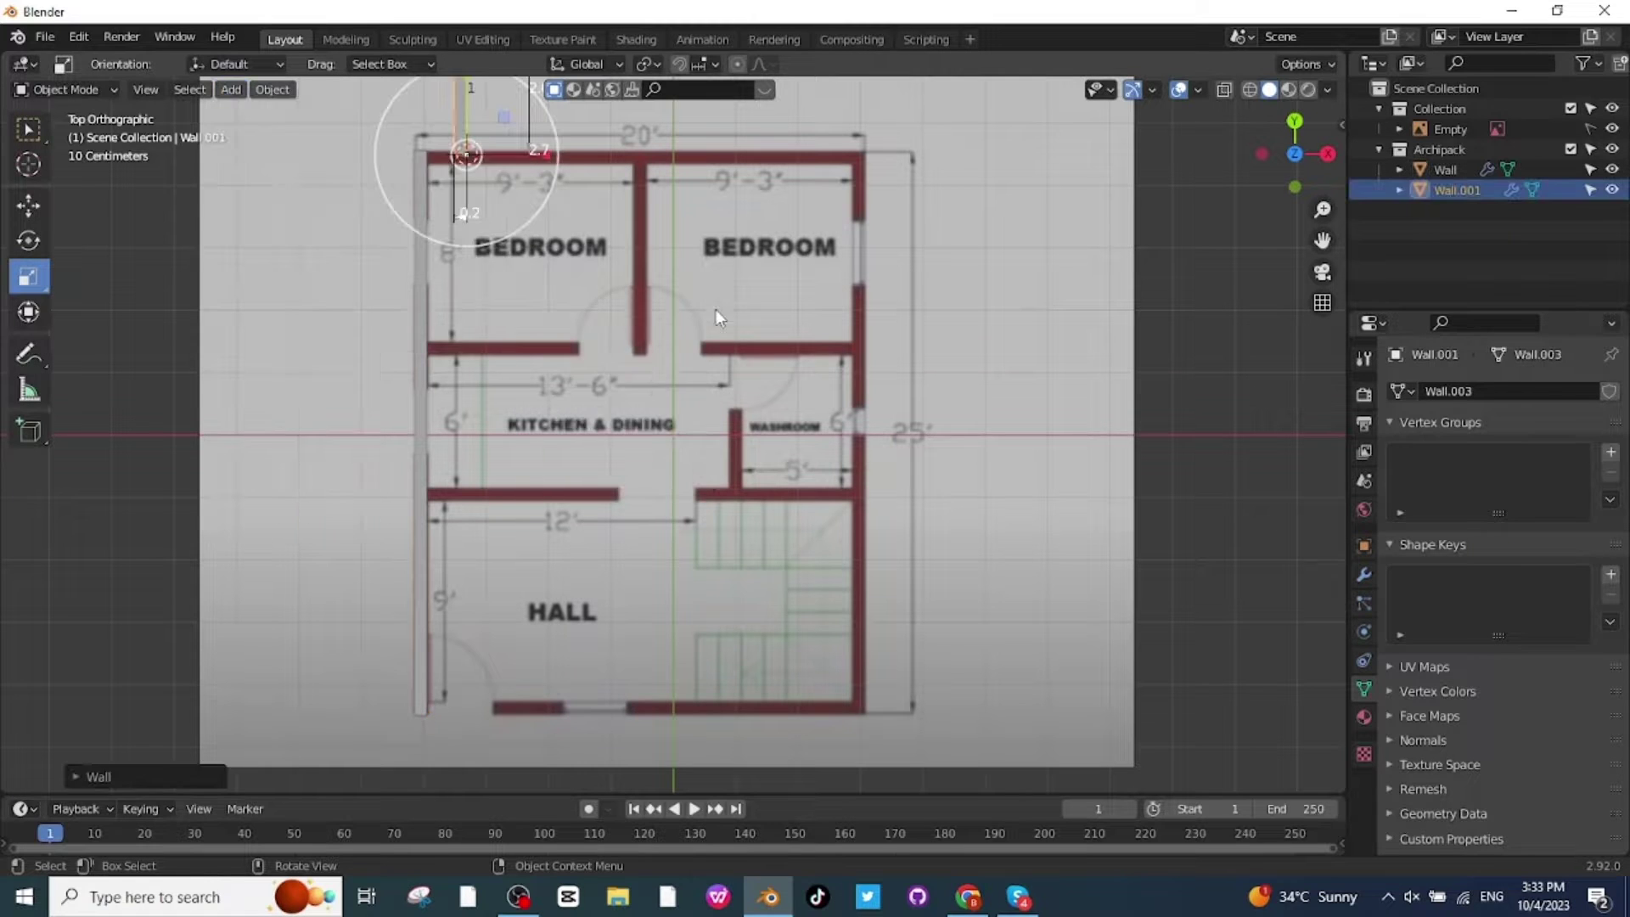
- Turn the new wall horizontal and move it along the plan's top wall
left_click(28, 241)
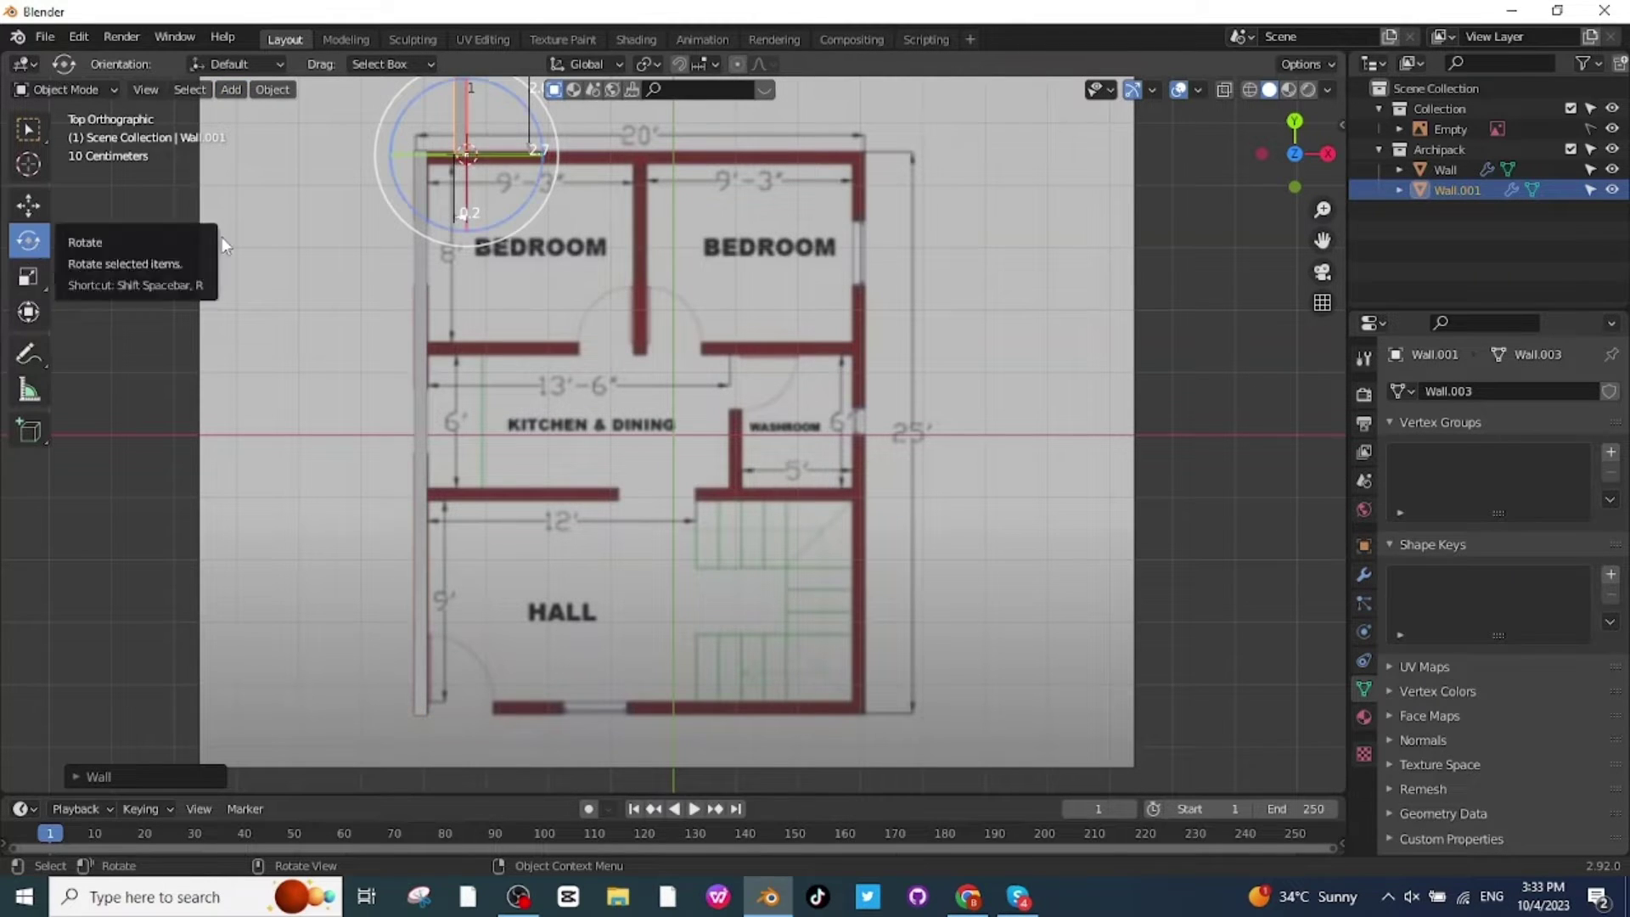
key("ctrl+z")
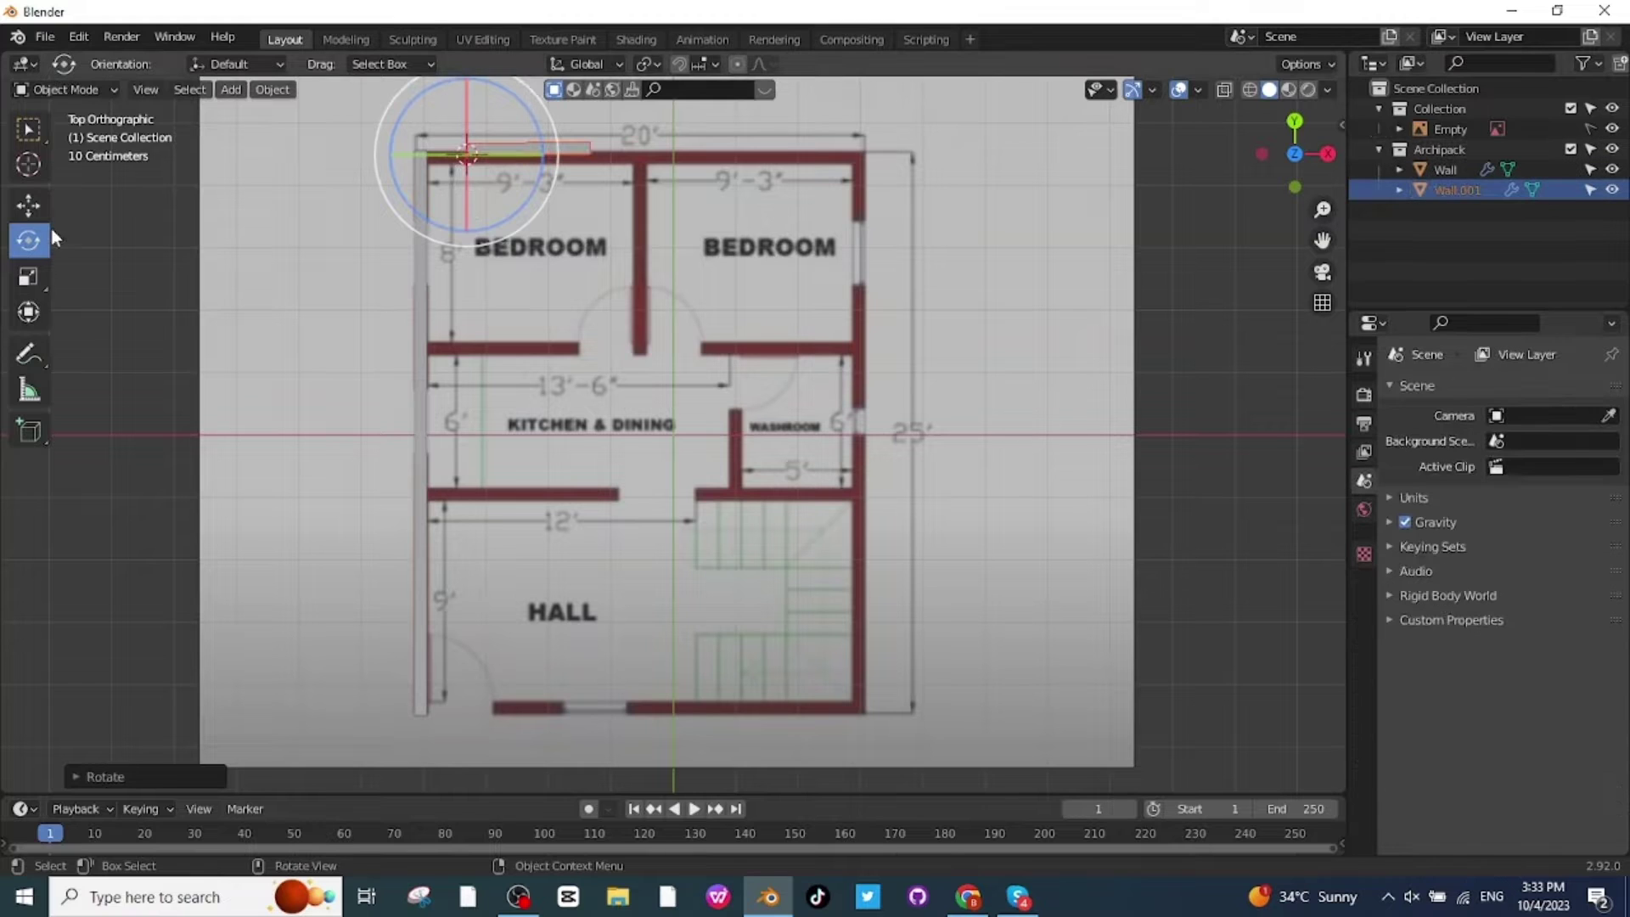
left_click(32, 206)
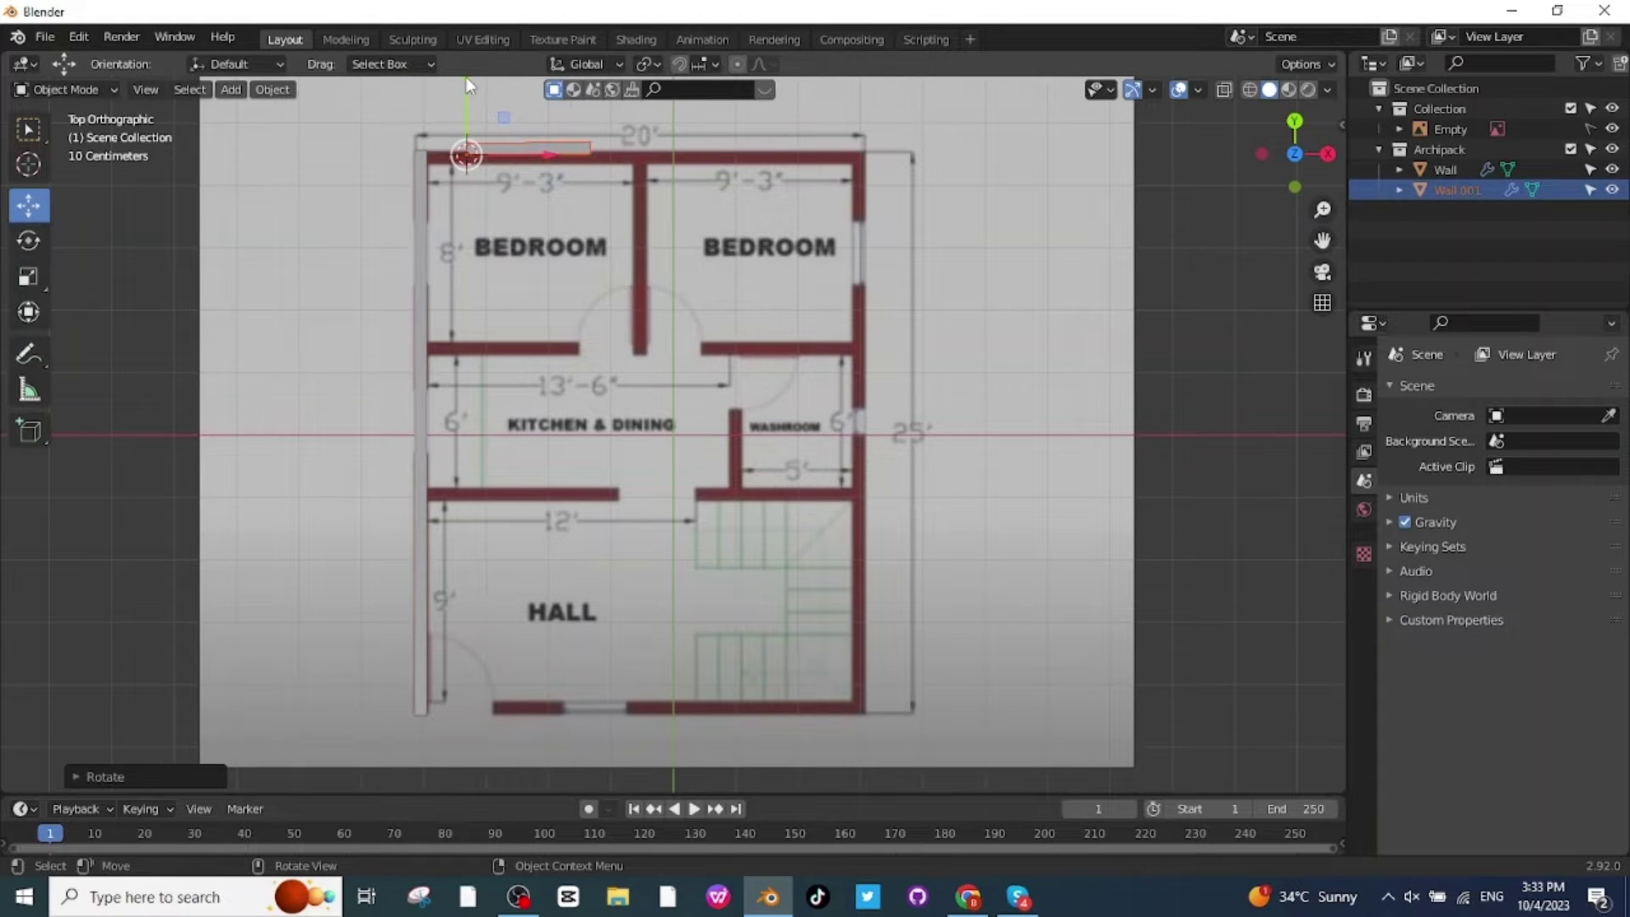
left_click_drag(552, 155, 512, 158)
scroll(606, 181, "down", 1)
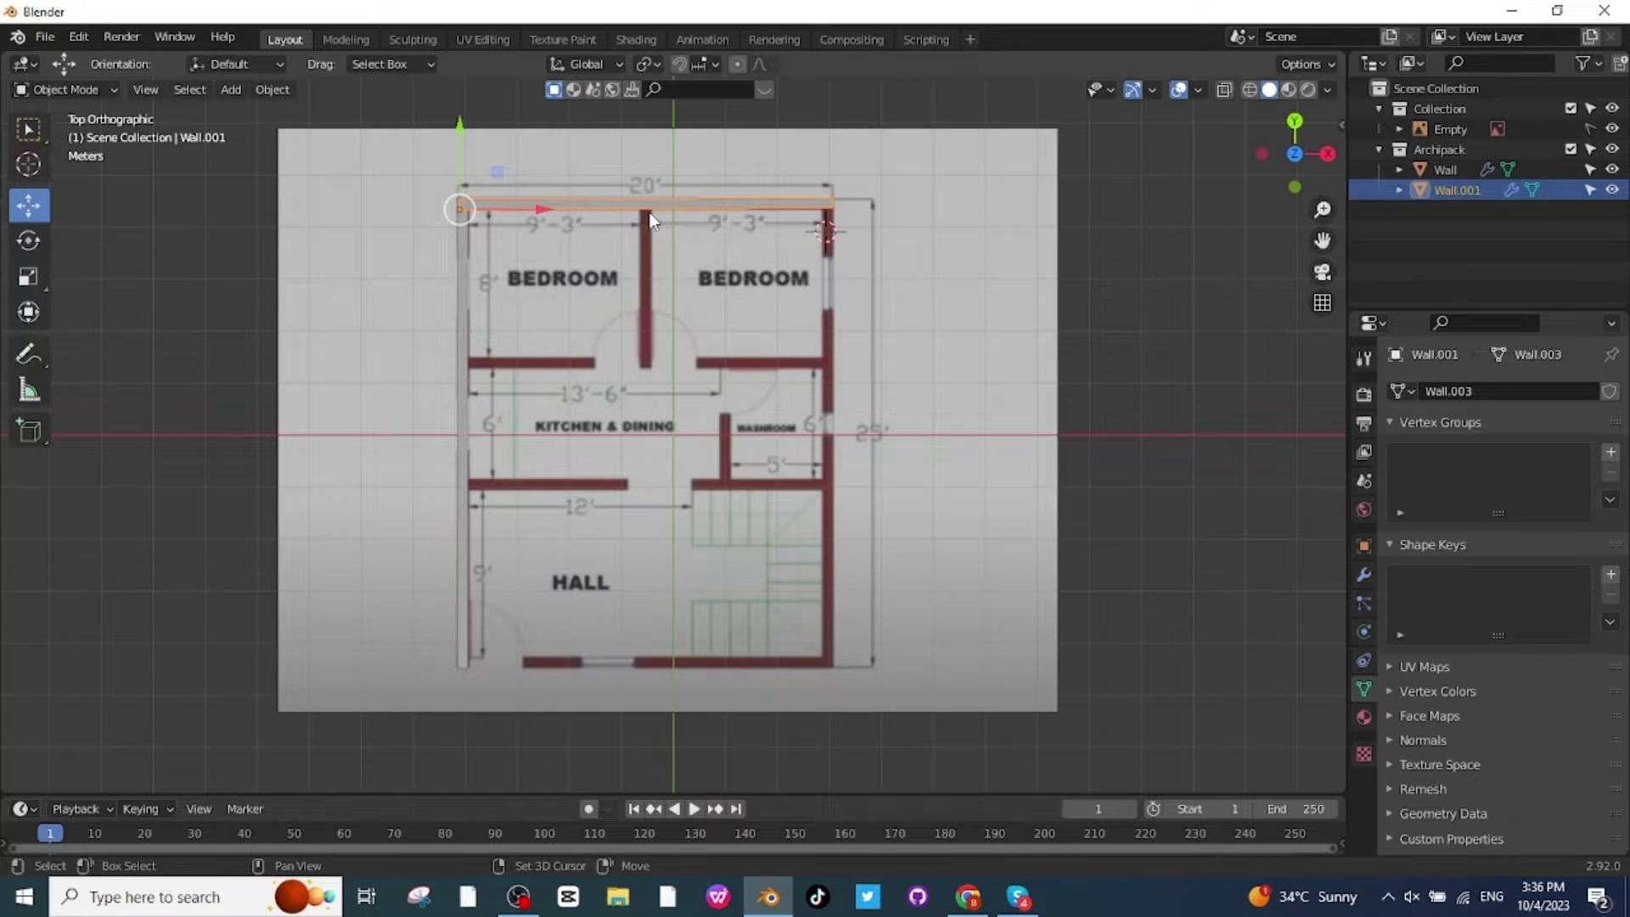
- Duplicate the top wall and move the copy along Y to the plan's bottom edge
key("shift+d")
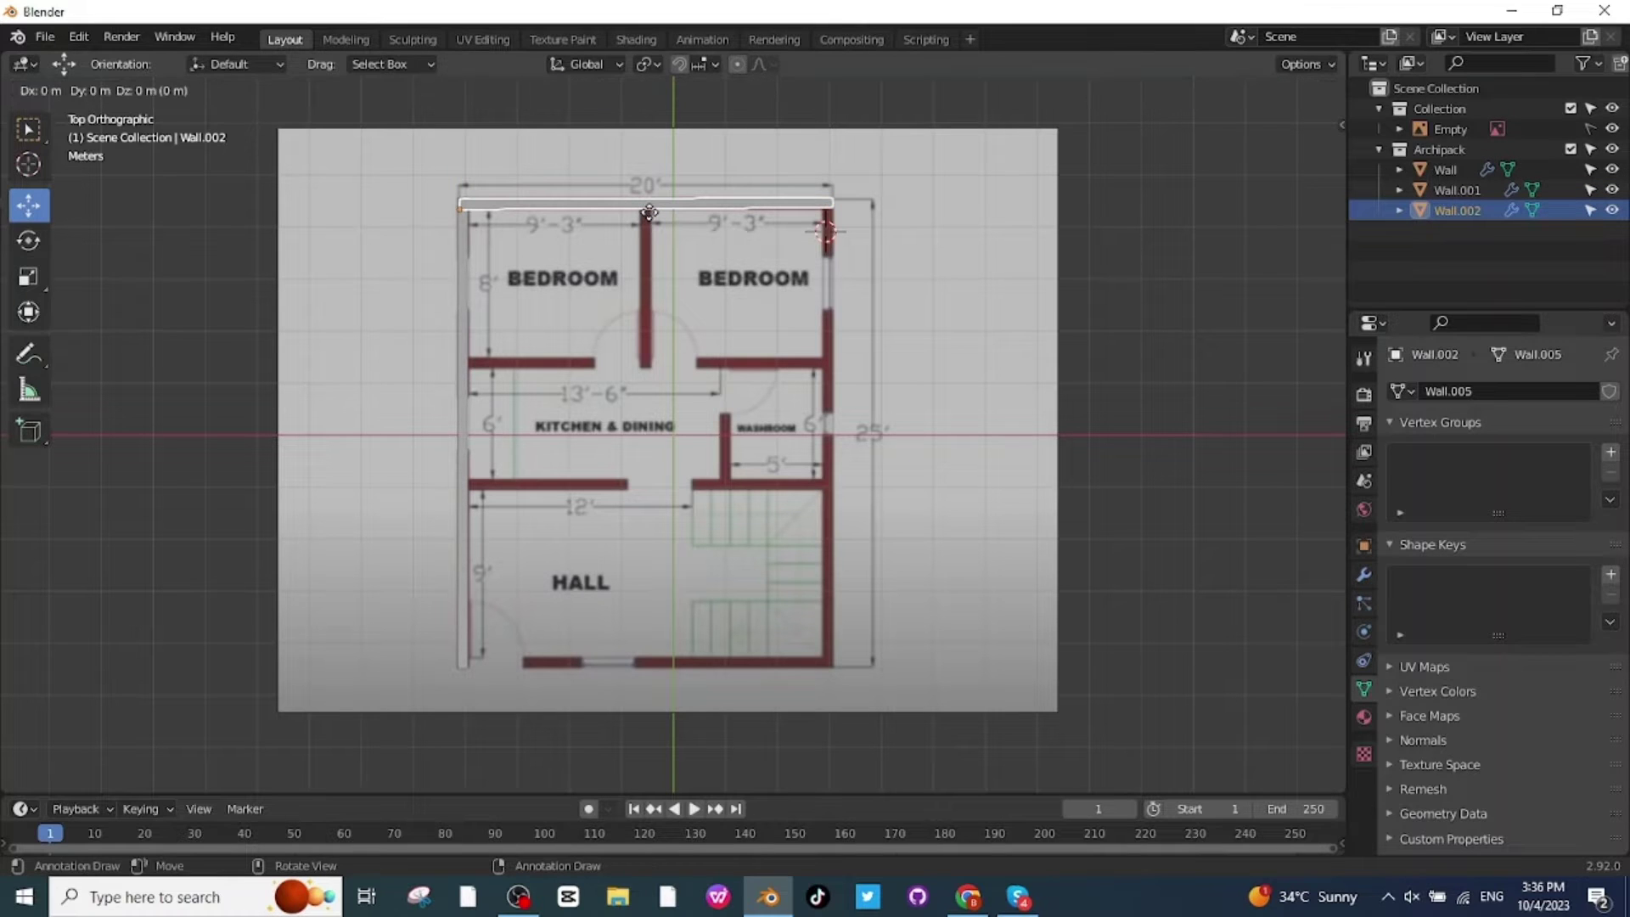
key("y")
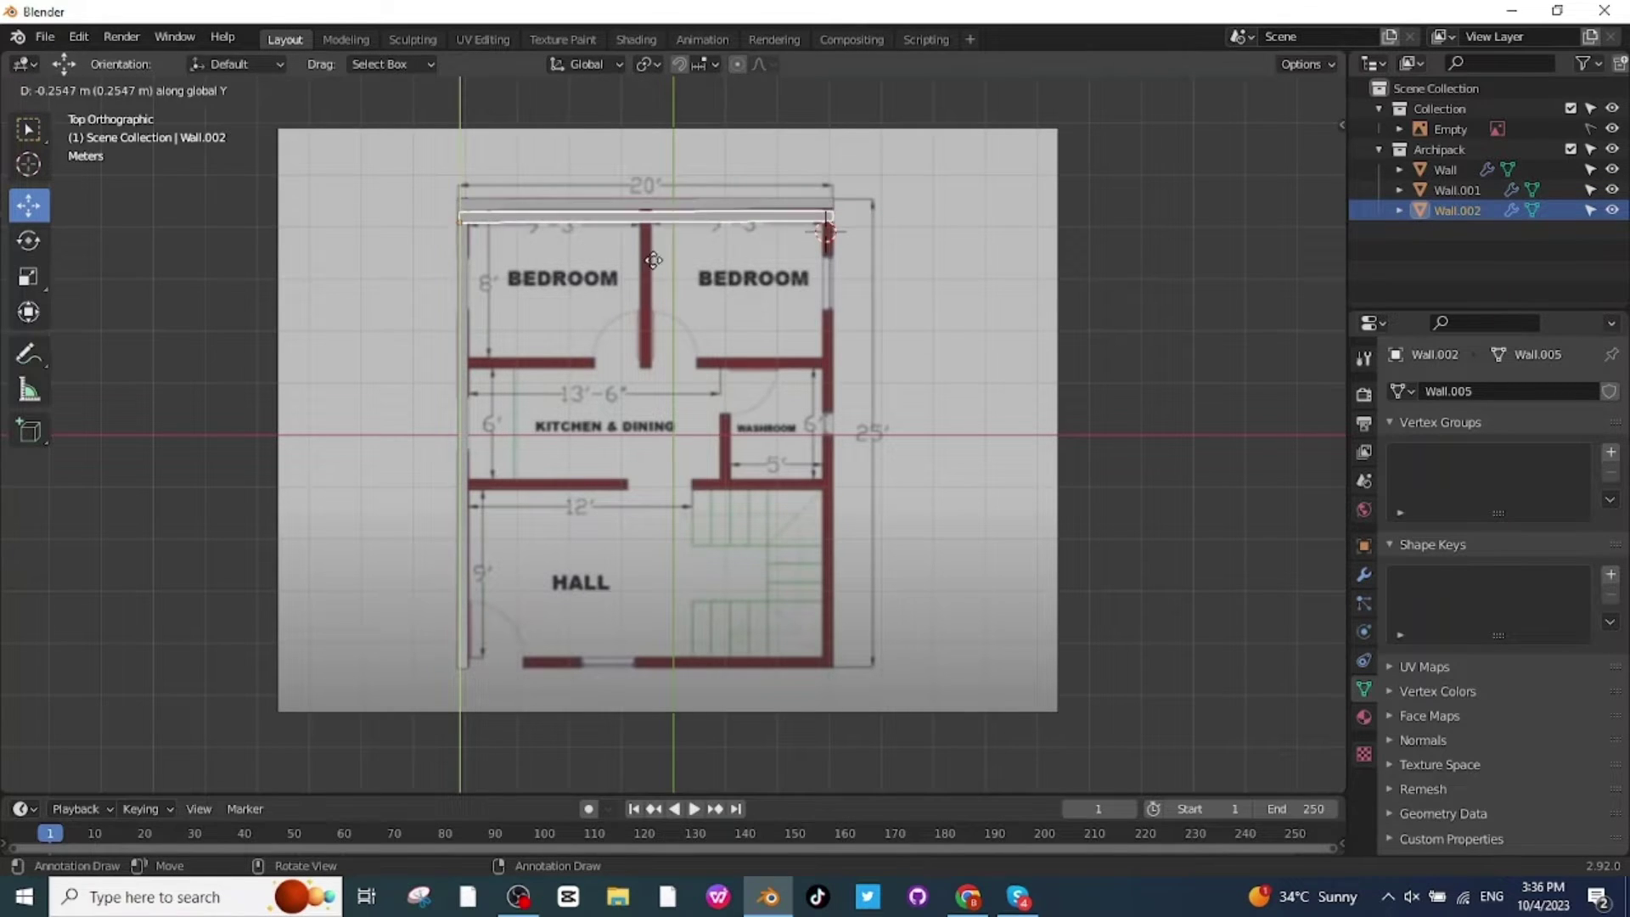
left_click(659, 671)
- Duplicate the left wall and slide it along X onto the right outer wall
left_click(461, 457)
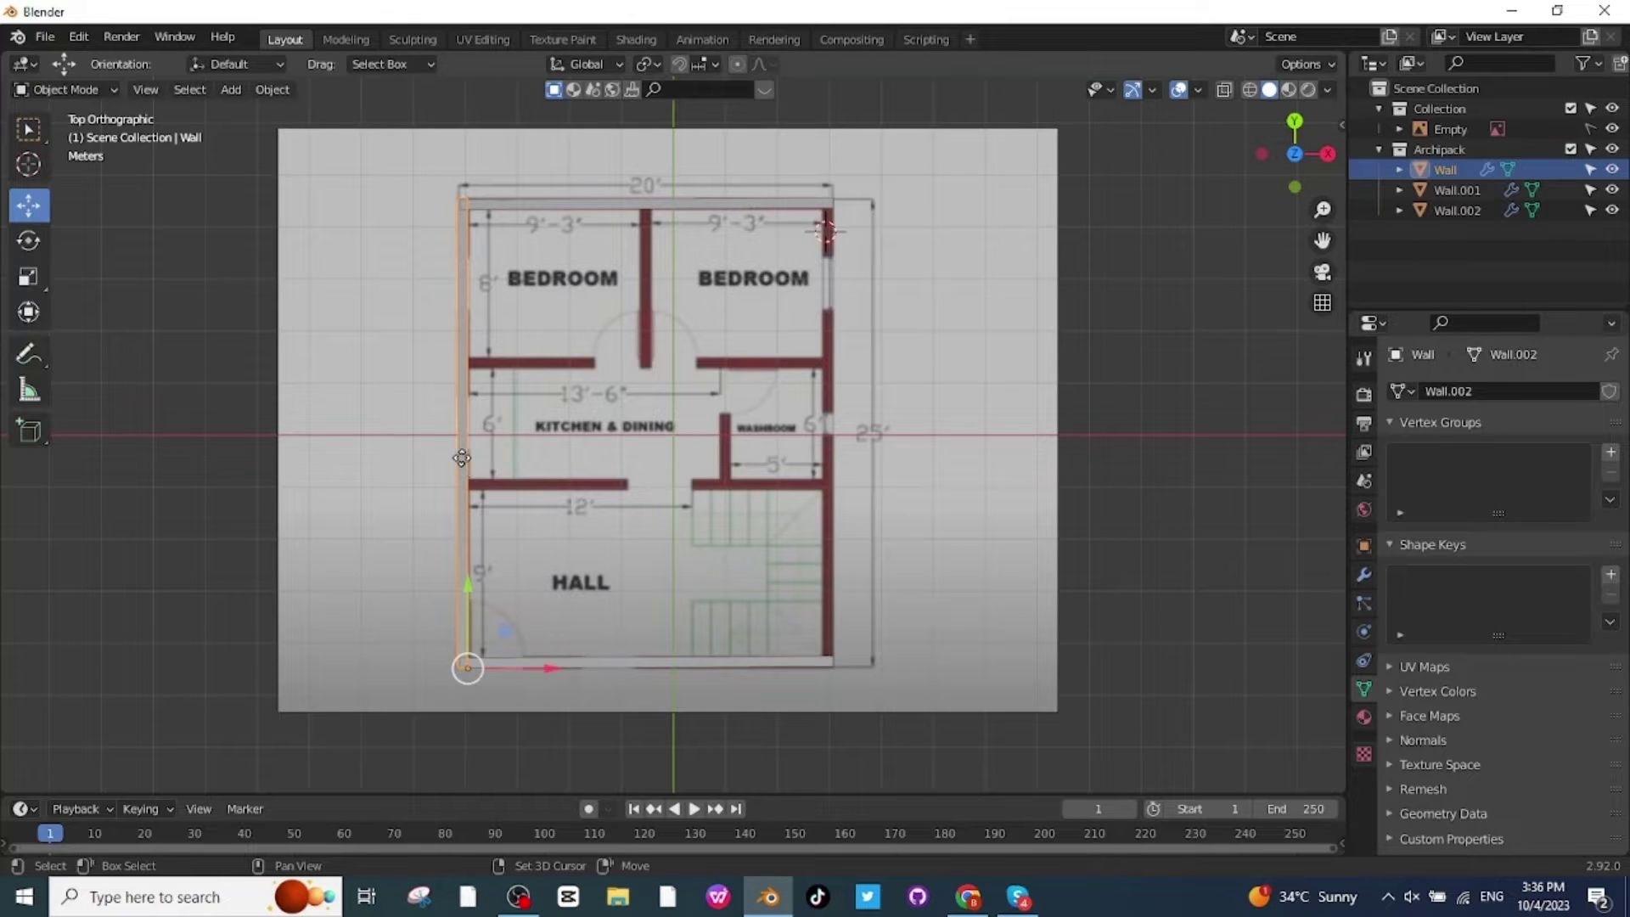
key("shift+d")
key("x")
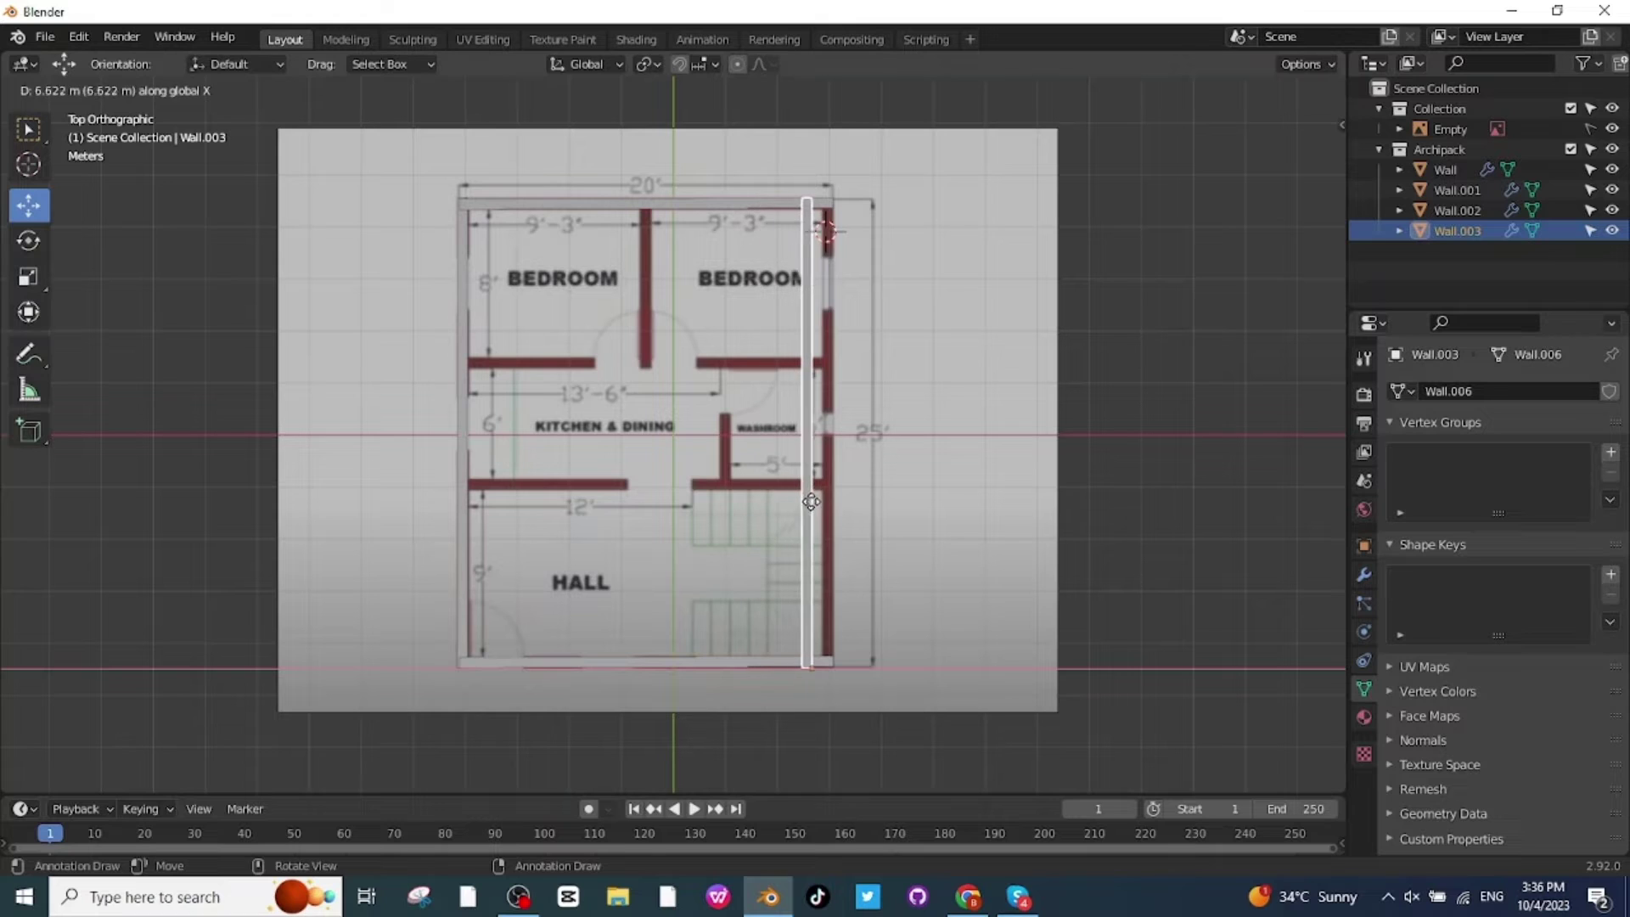
left_click(826, 504)
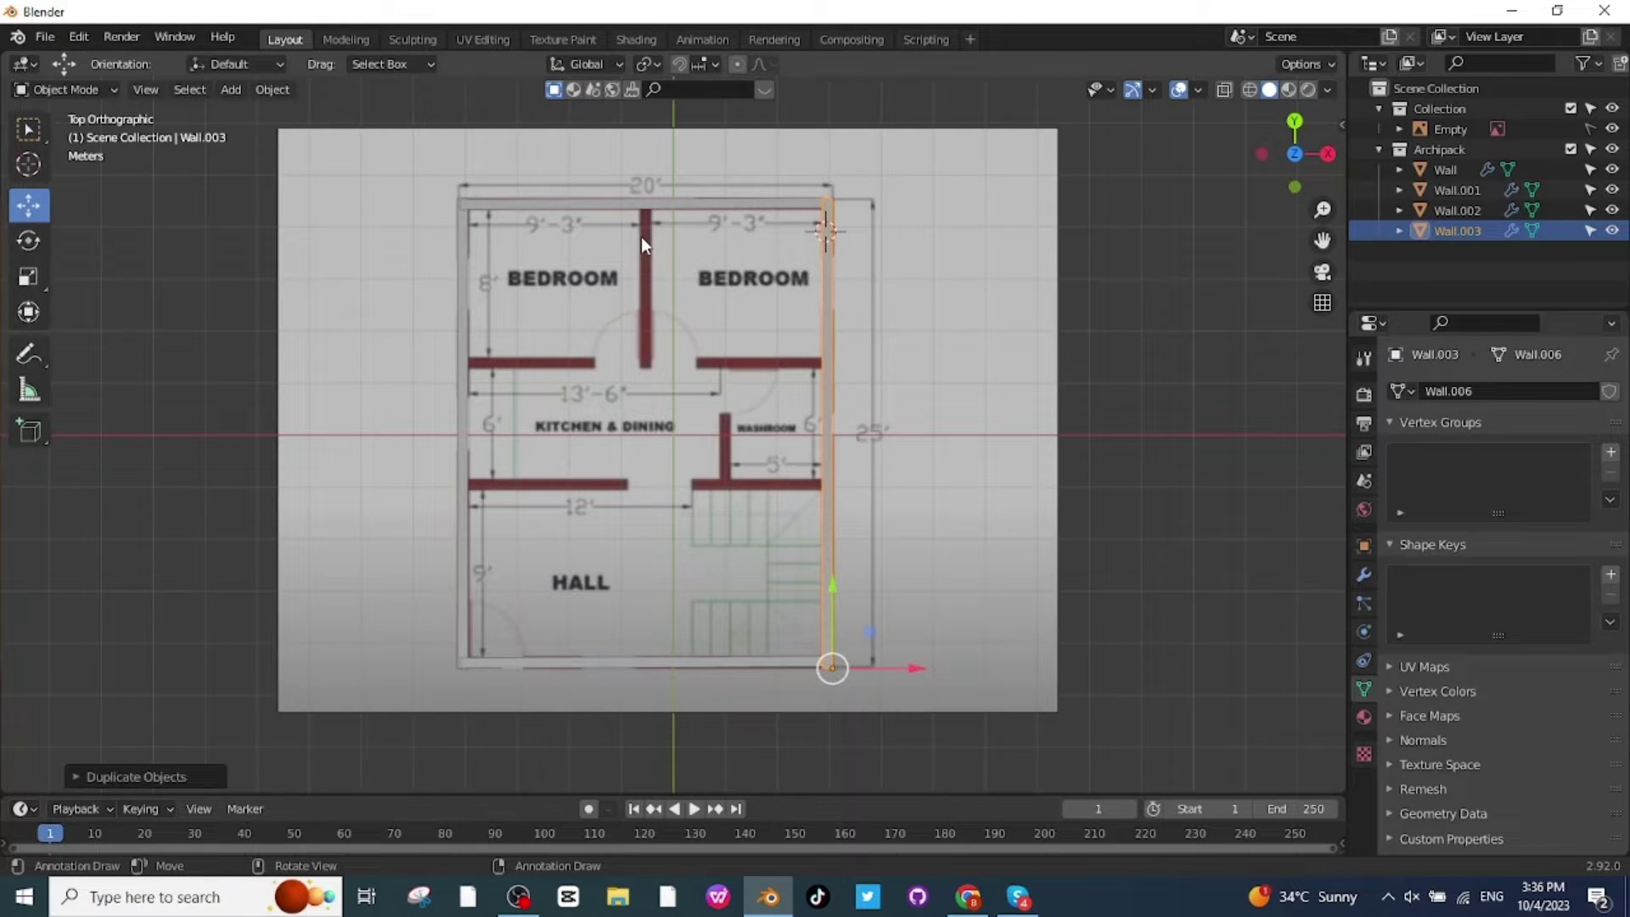
- Add an Archipack wall at the end of the bedroom partition
right_click(645, 360, "shift")
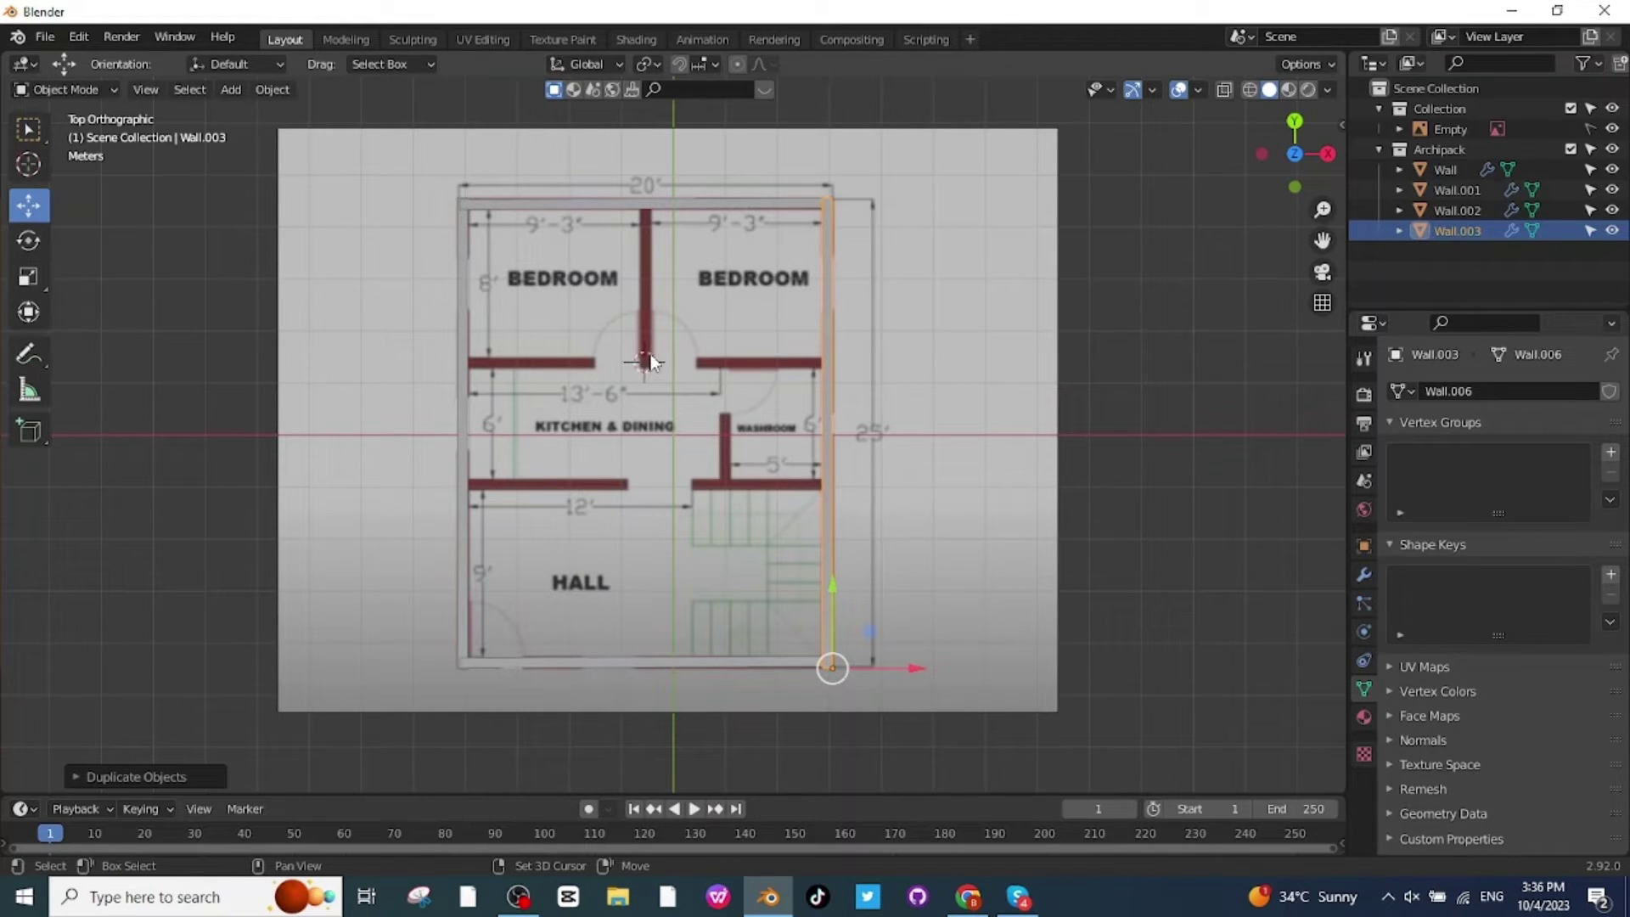
left_click(270, 89)
mouse_move(289, 112)
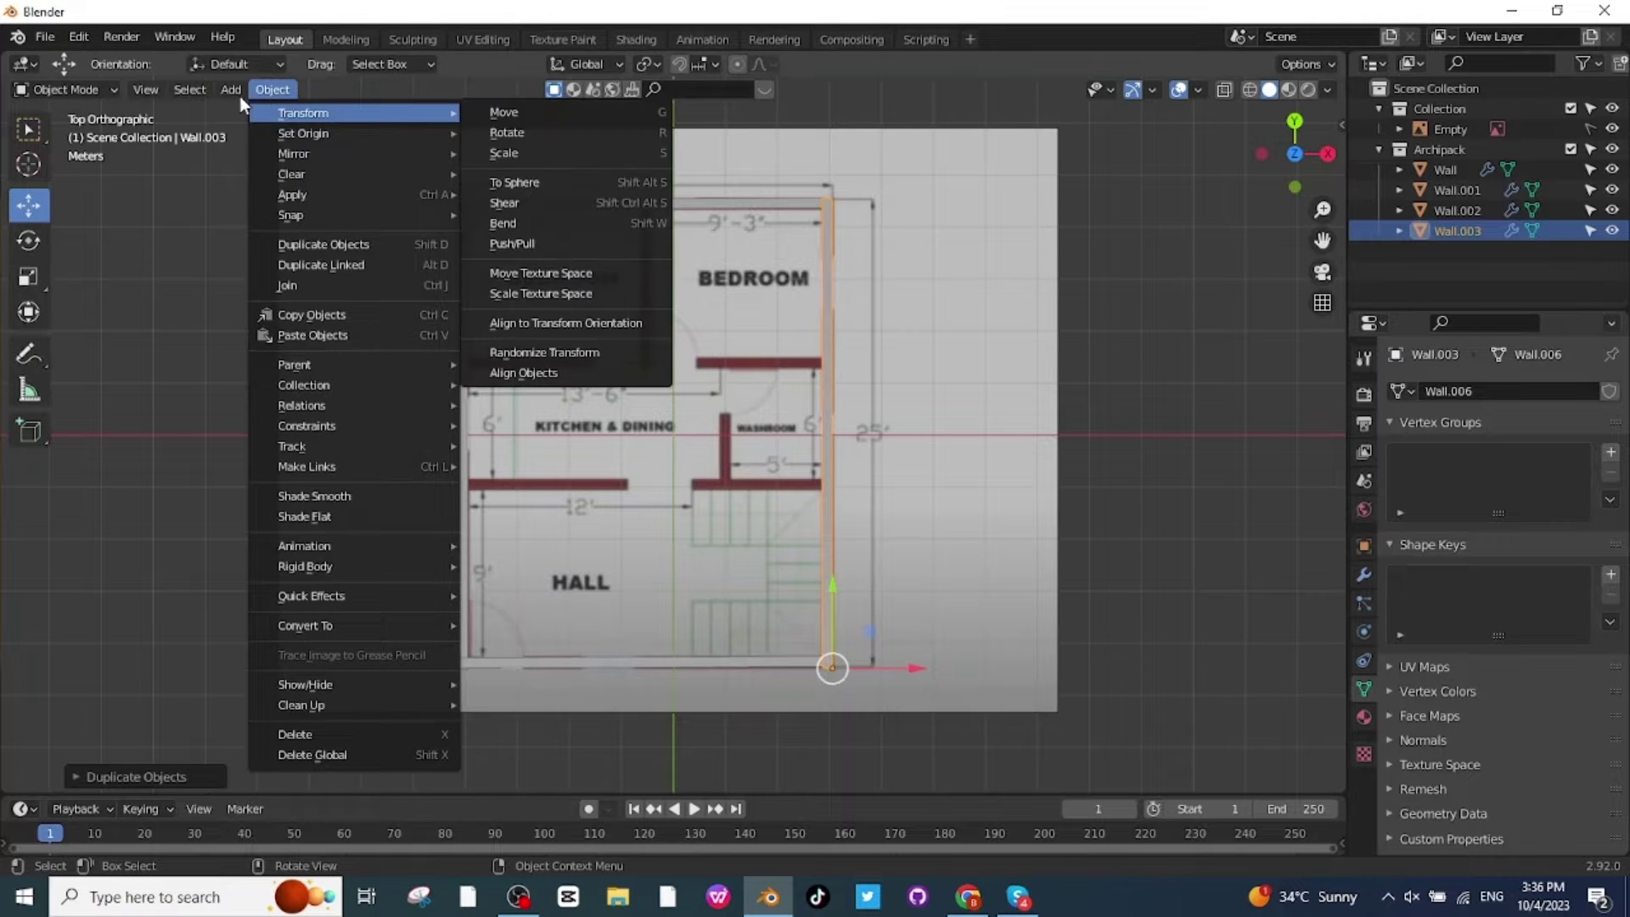
mouse_move(231, 89)
mouse_move(429, 333)
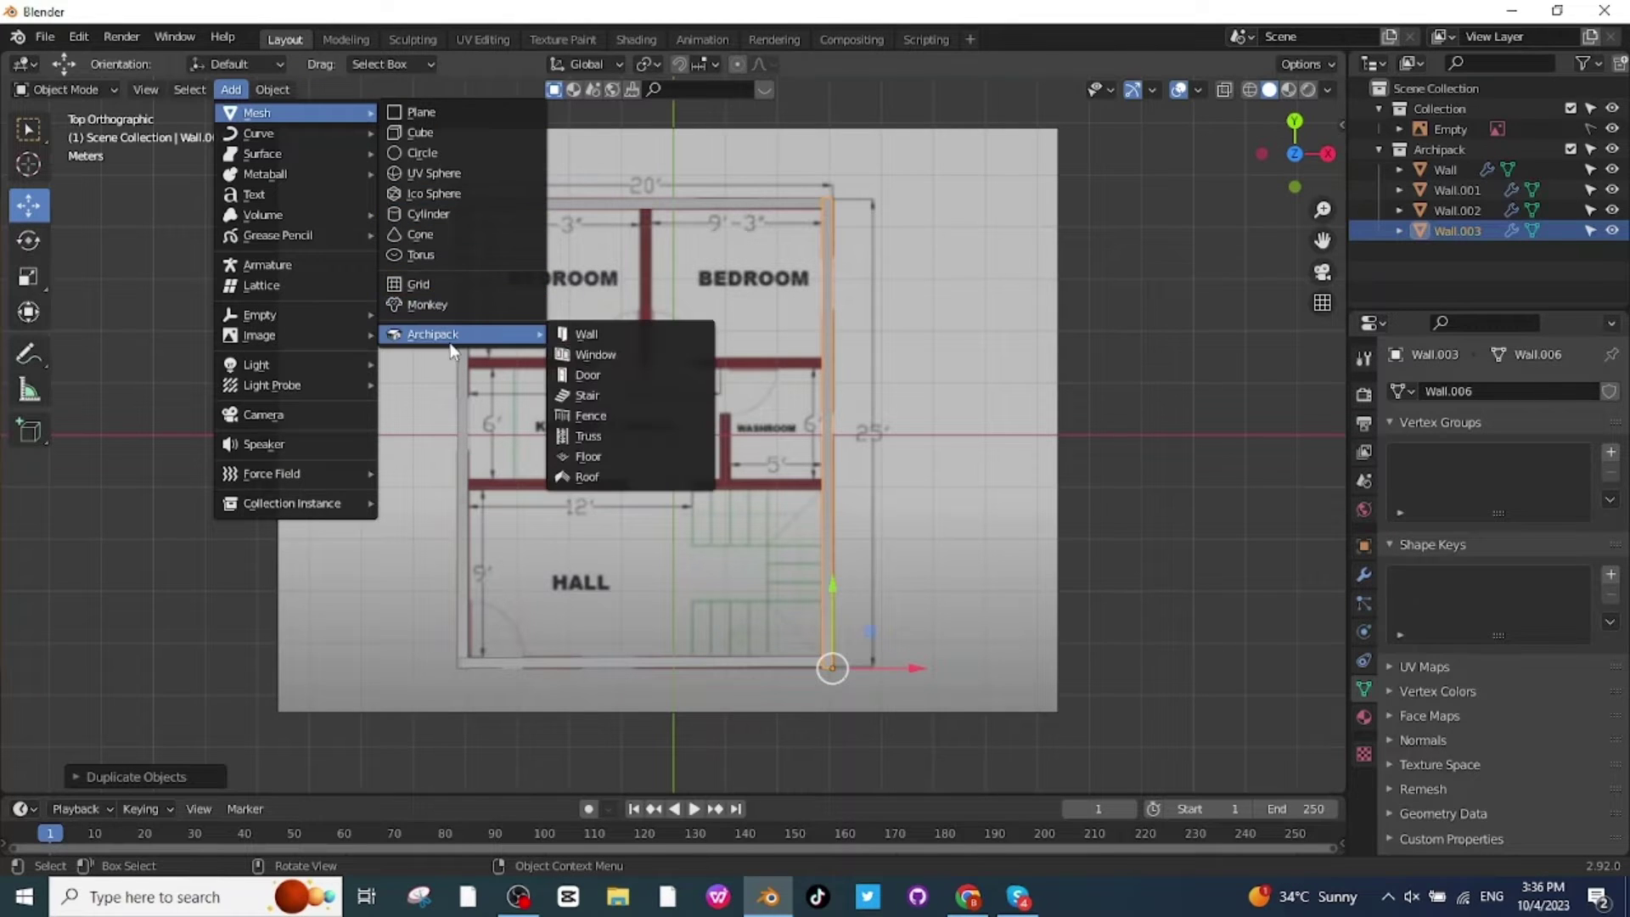
left_click(605, 335)
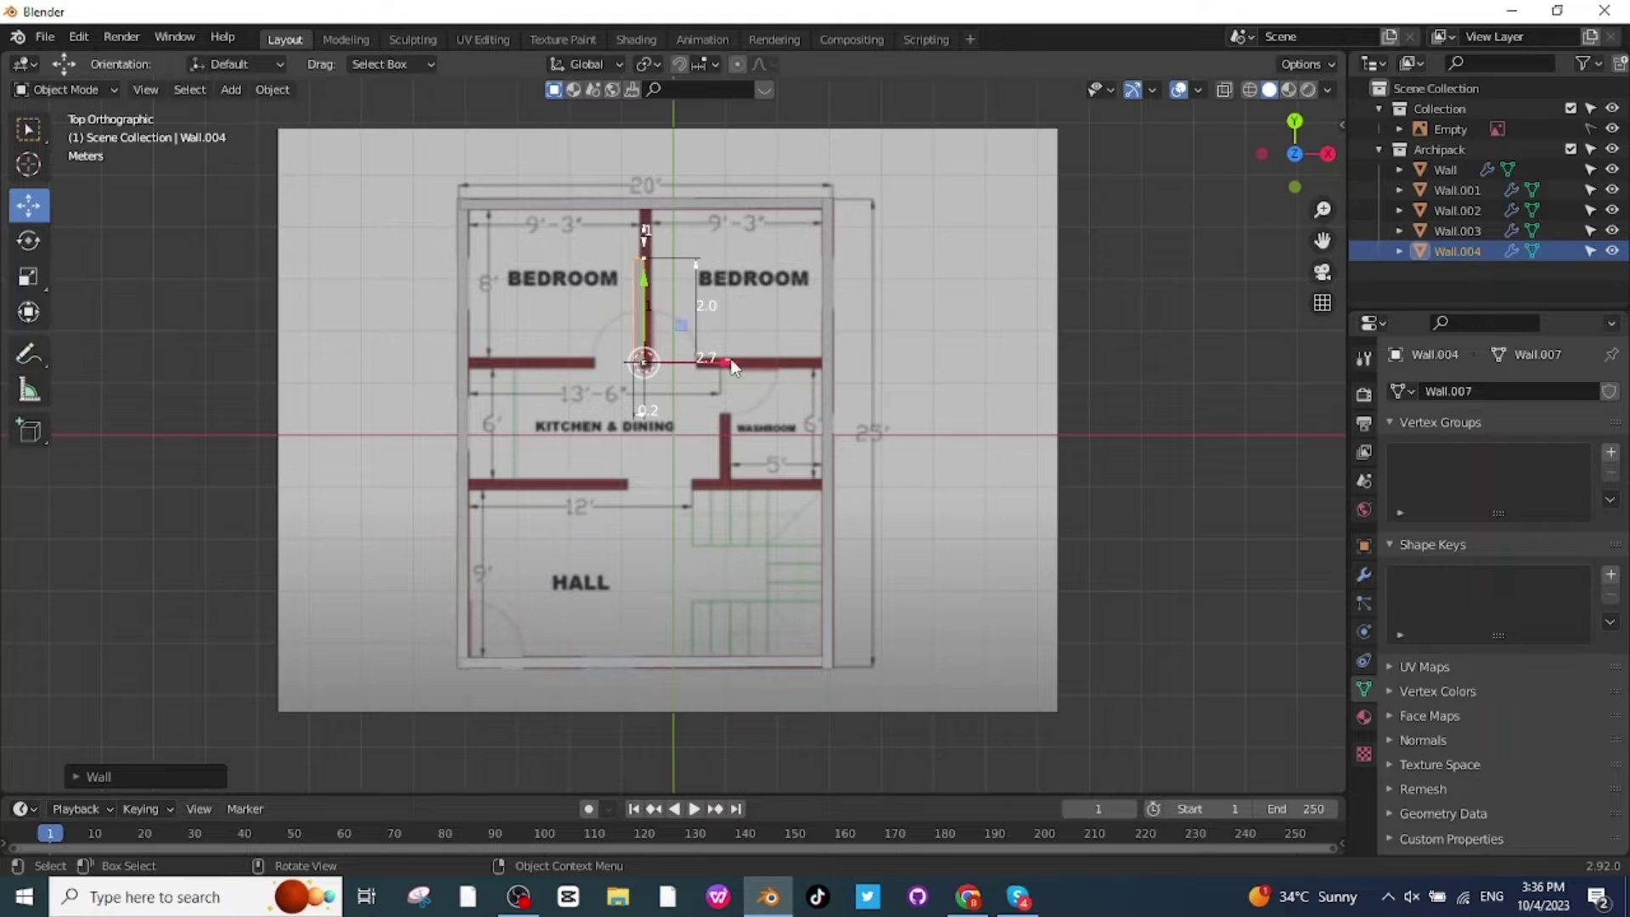
left_click(732, 364)
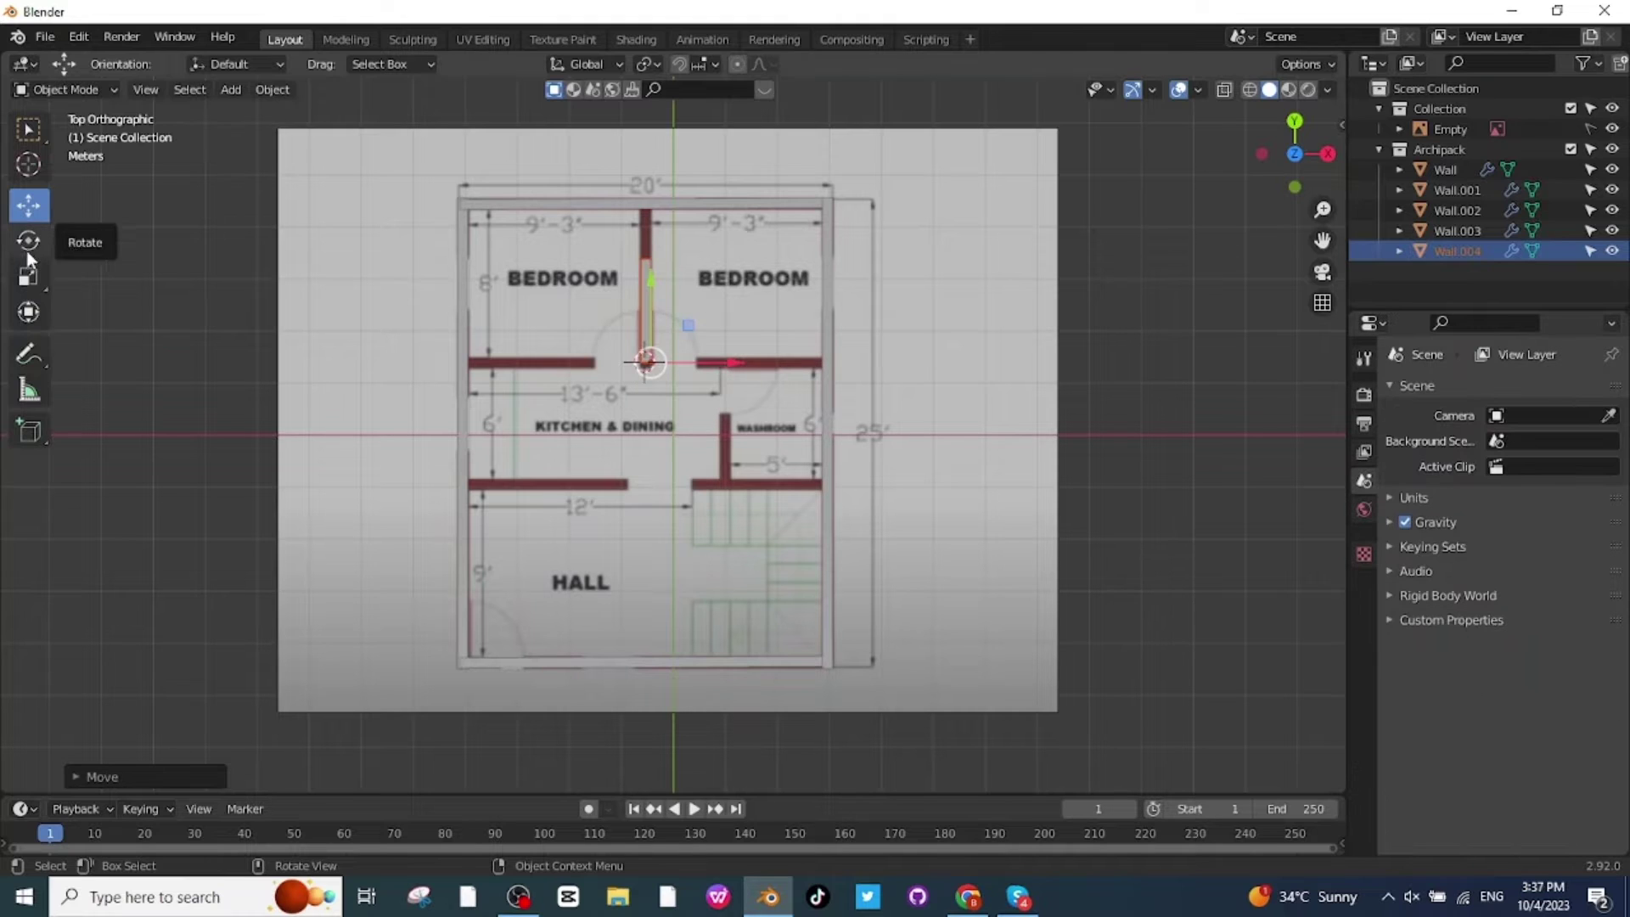
- Stretch the partition wall up to the top wall; set the 3D cursor at the kitchen wall's left end
left_click(28, 276)
left_click_drag(663, 270, 654, 217)
key("shift+space")
key("g")
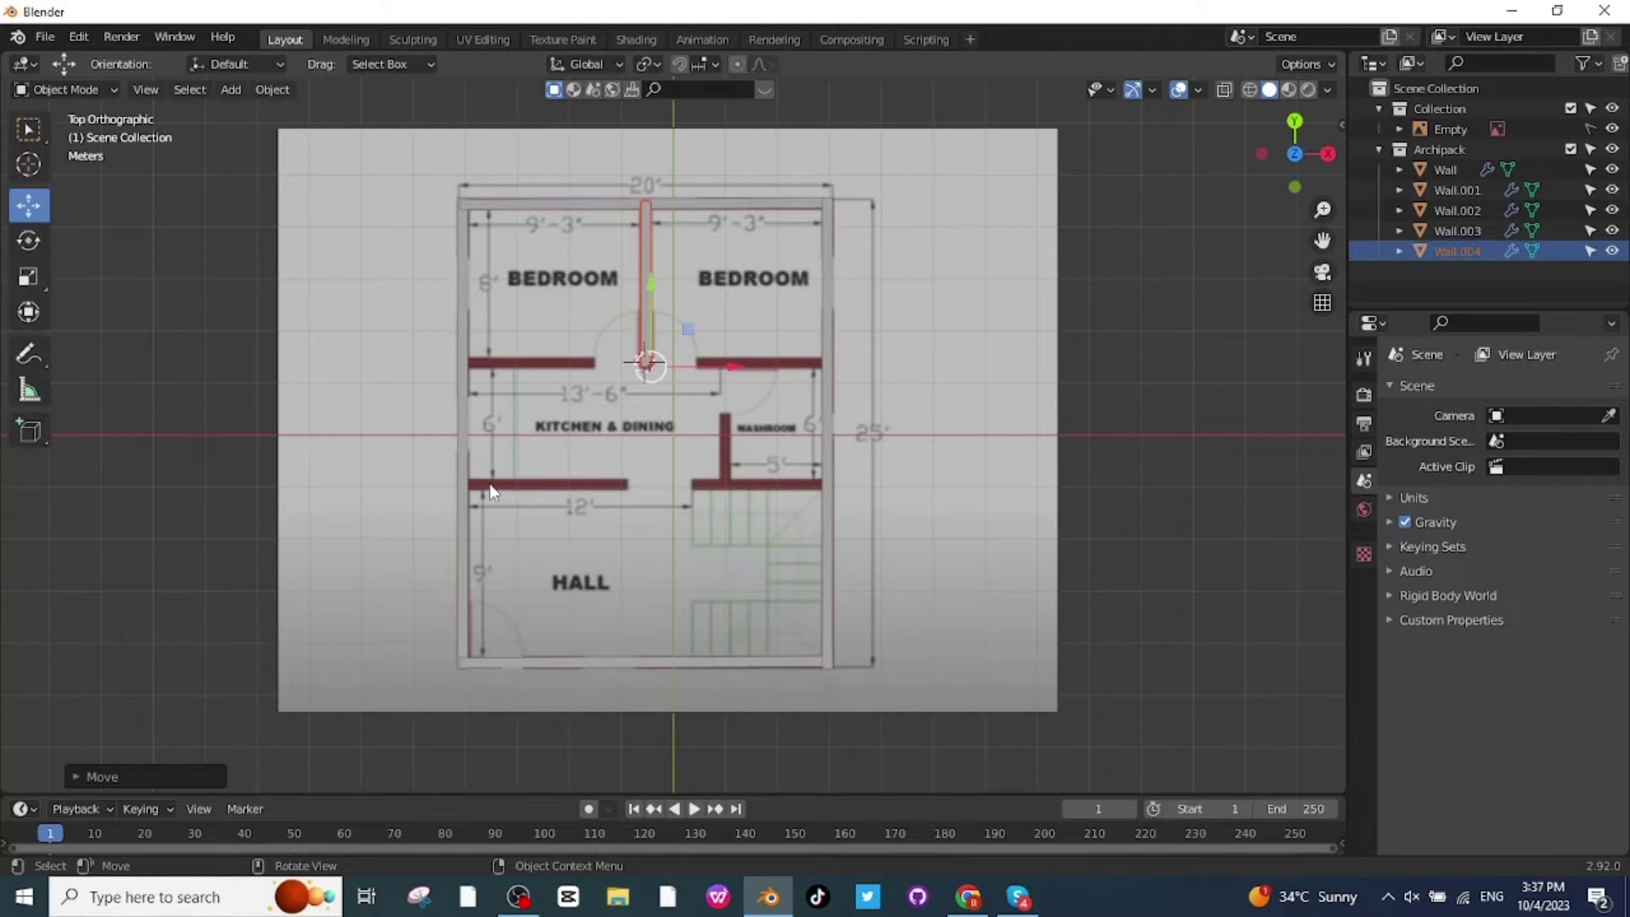
key("shift")
right_click(487, 482, "shift")
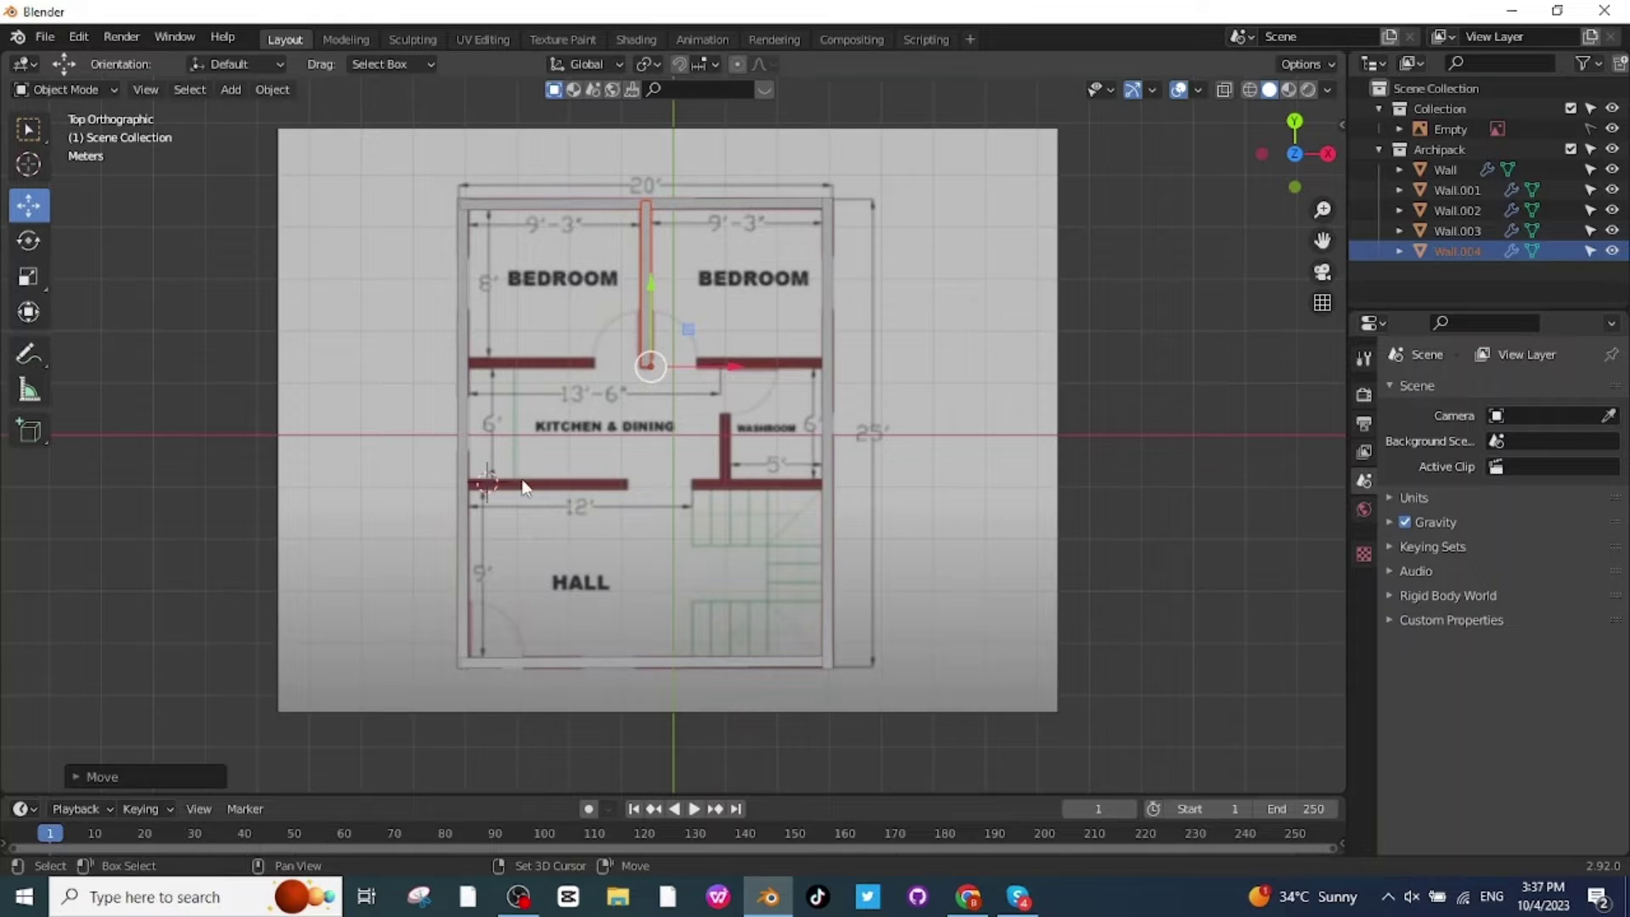
- Add an Archipack wall at the cursor and rotate it -90° to lie horizontally
left_click(230, 89)
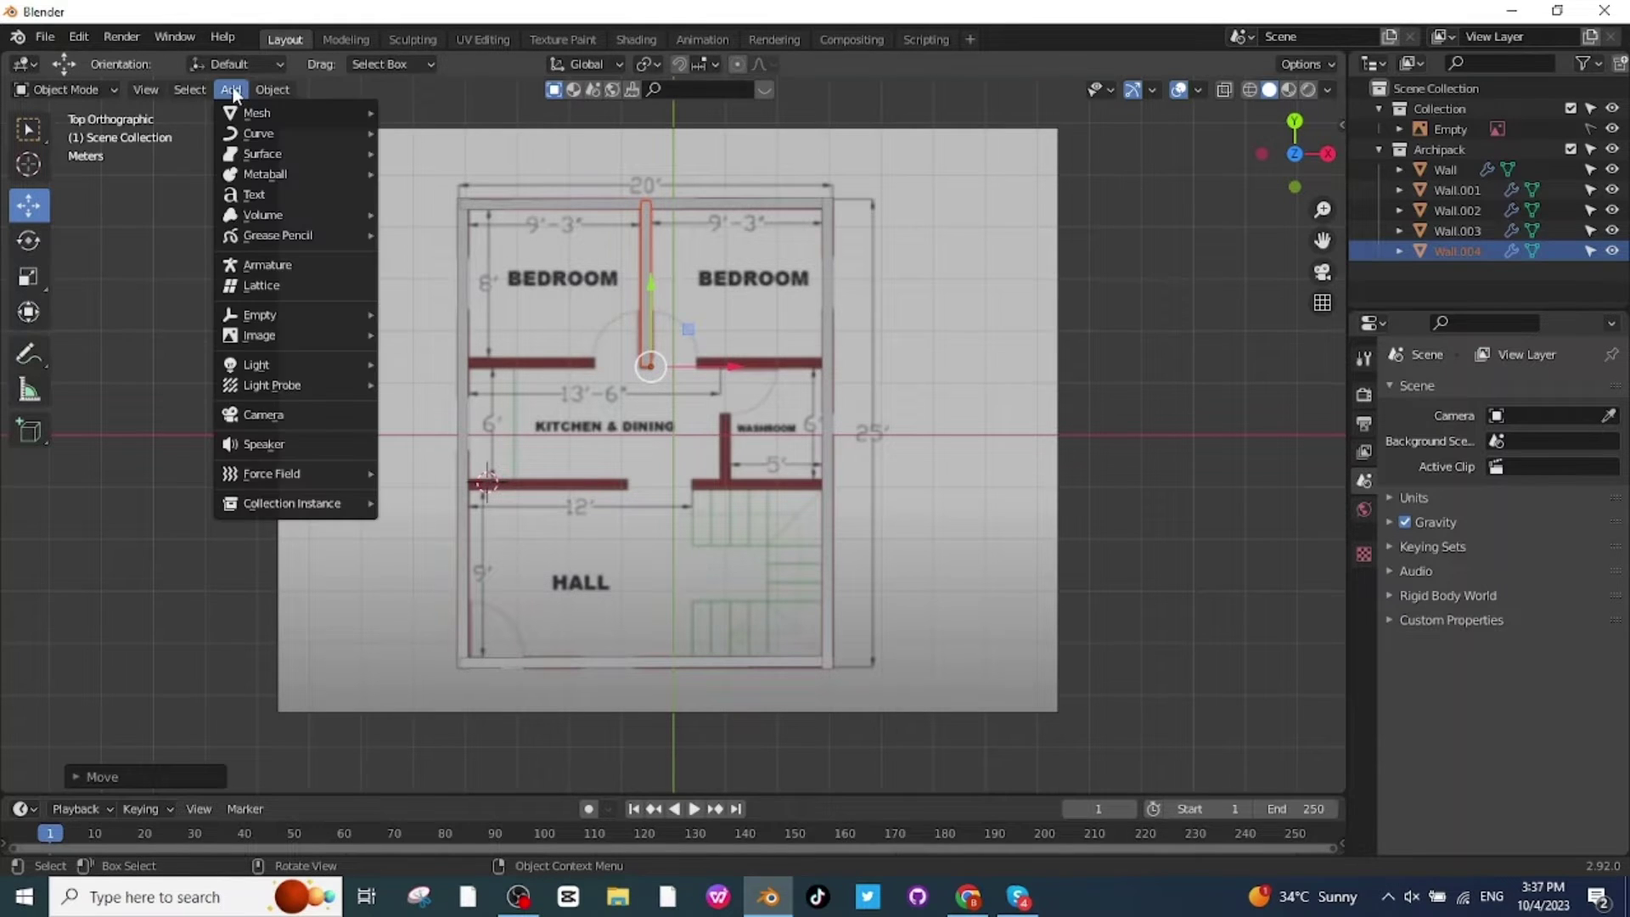
mouse_move(289, 113)
mouse_move(484, 334)
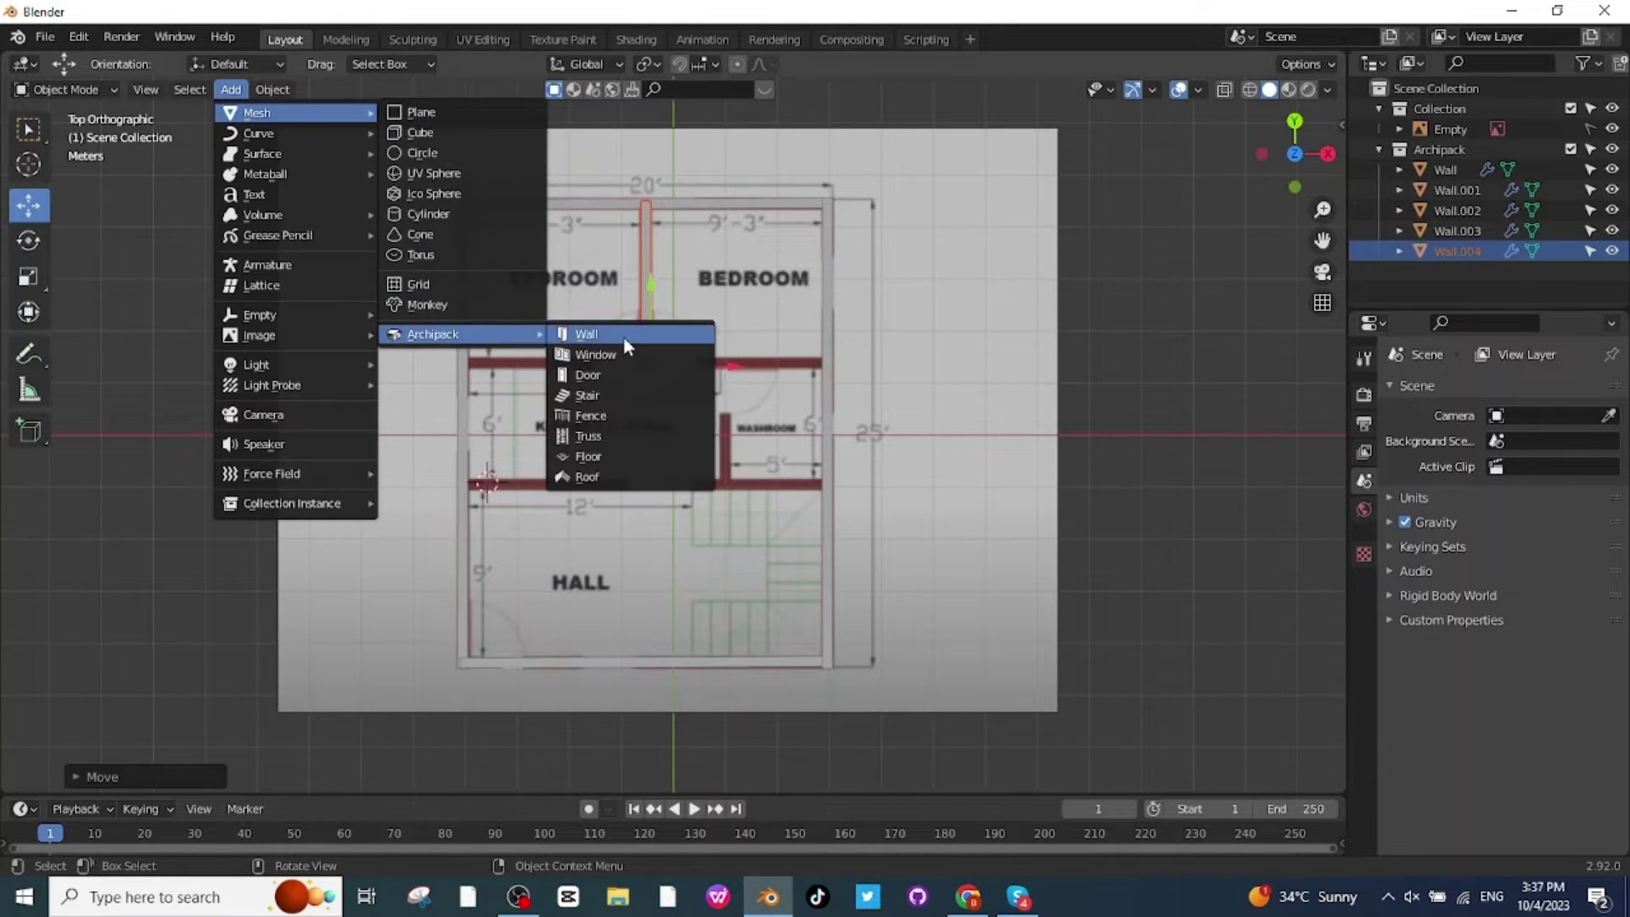
left_click(616, 338)
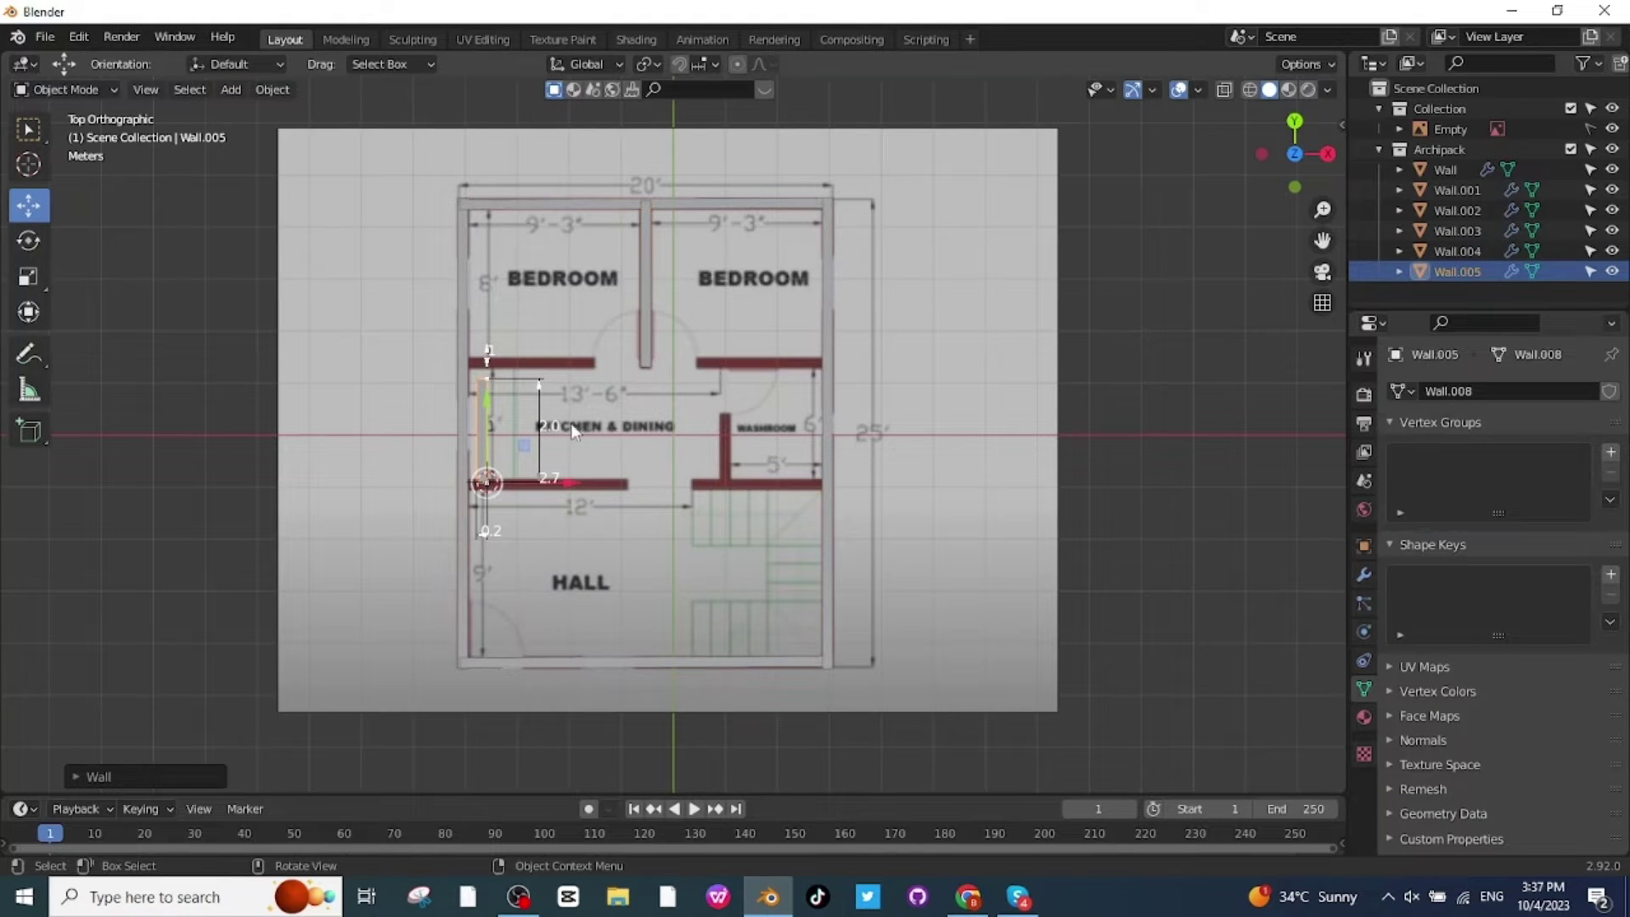
left_click(28, 241)
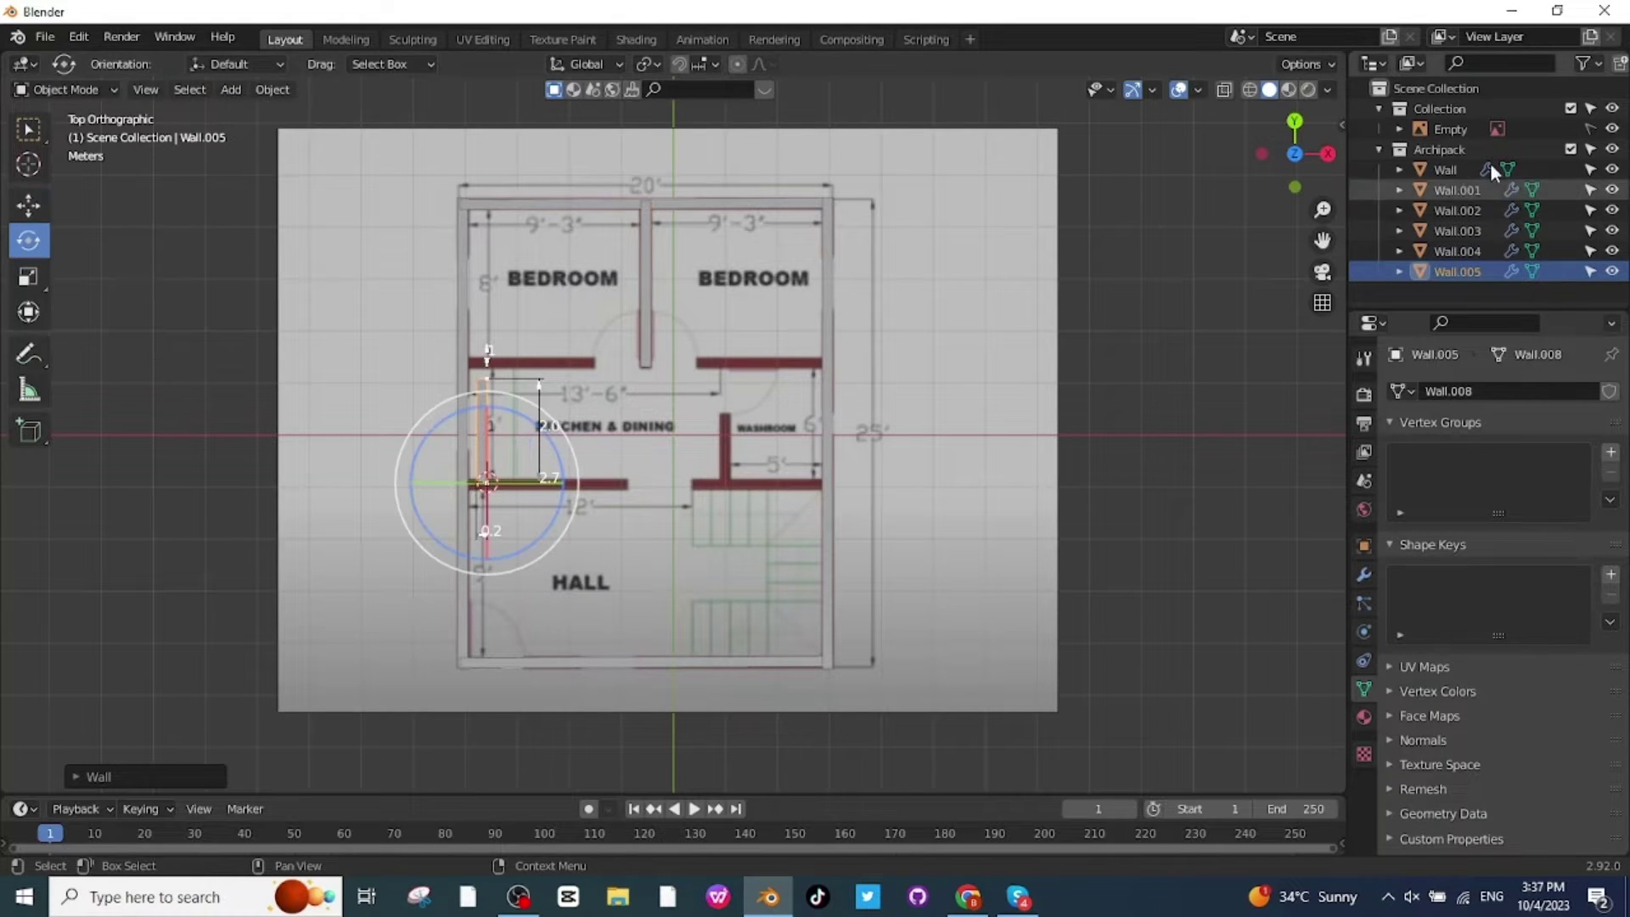
left_click(1571, 150)
left_click(1570, 150)
type("r-90")
key("Return")
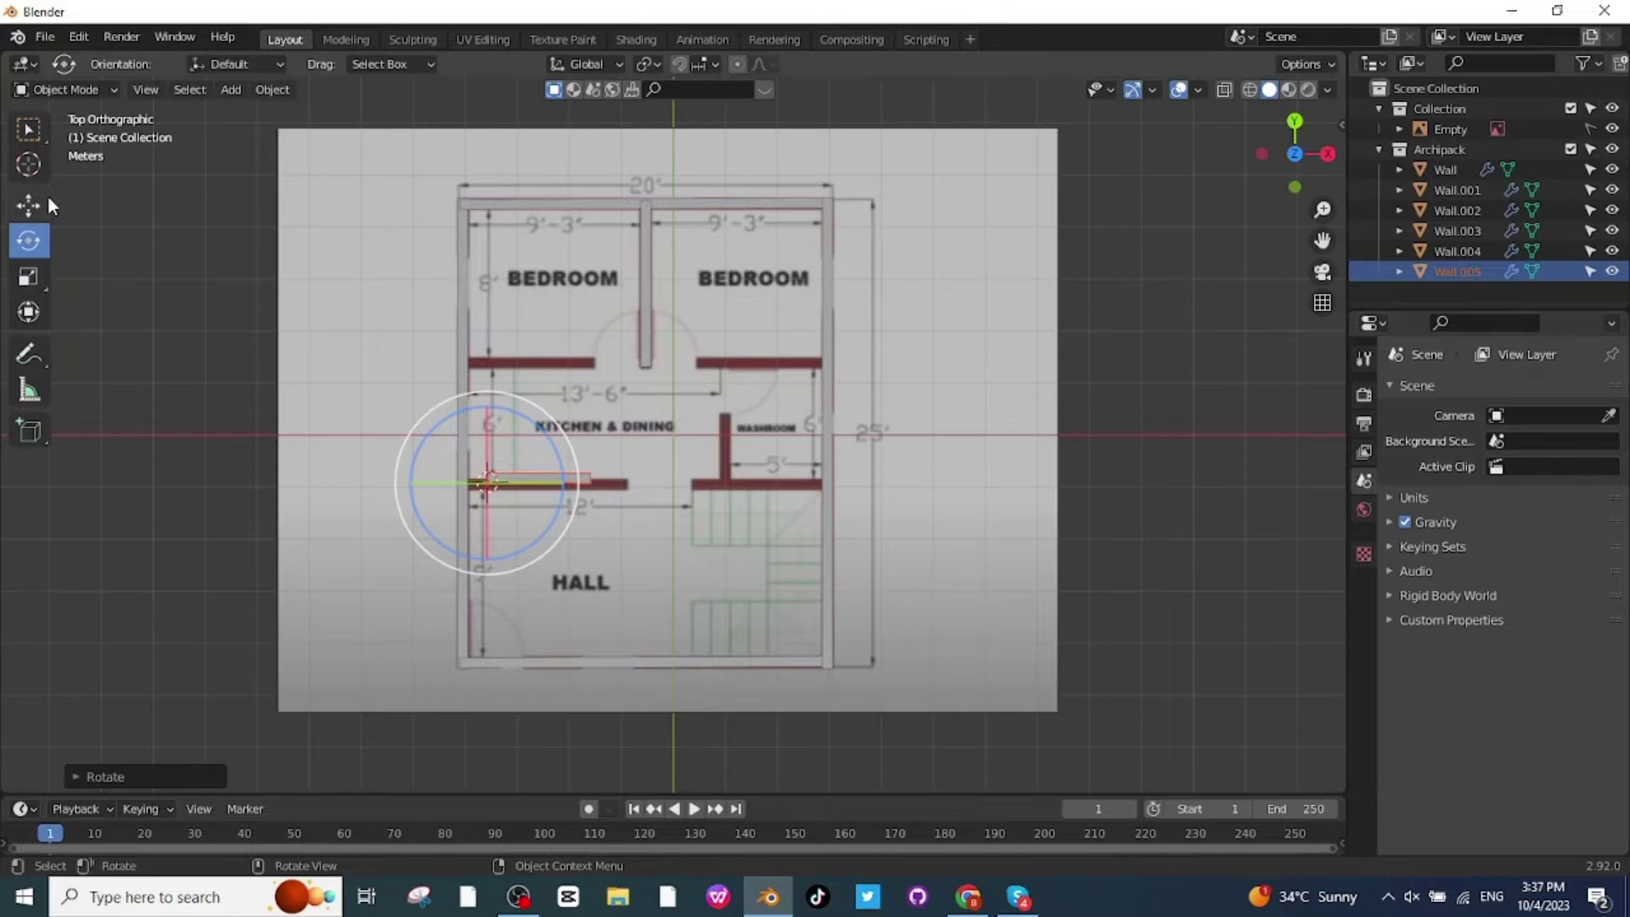
- Slide the wall against the left outer wall and stretch it to the right outer wall
left_click(39, 200)
key("g")
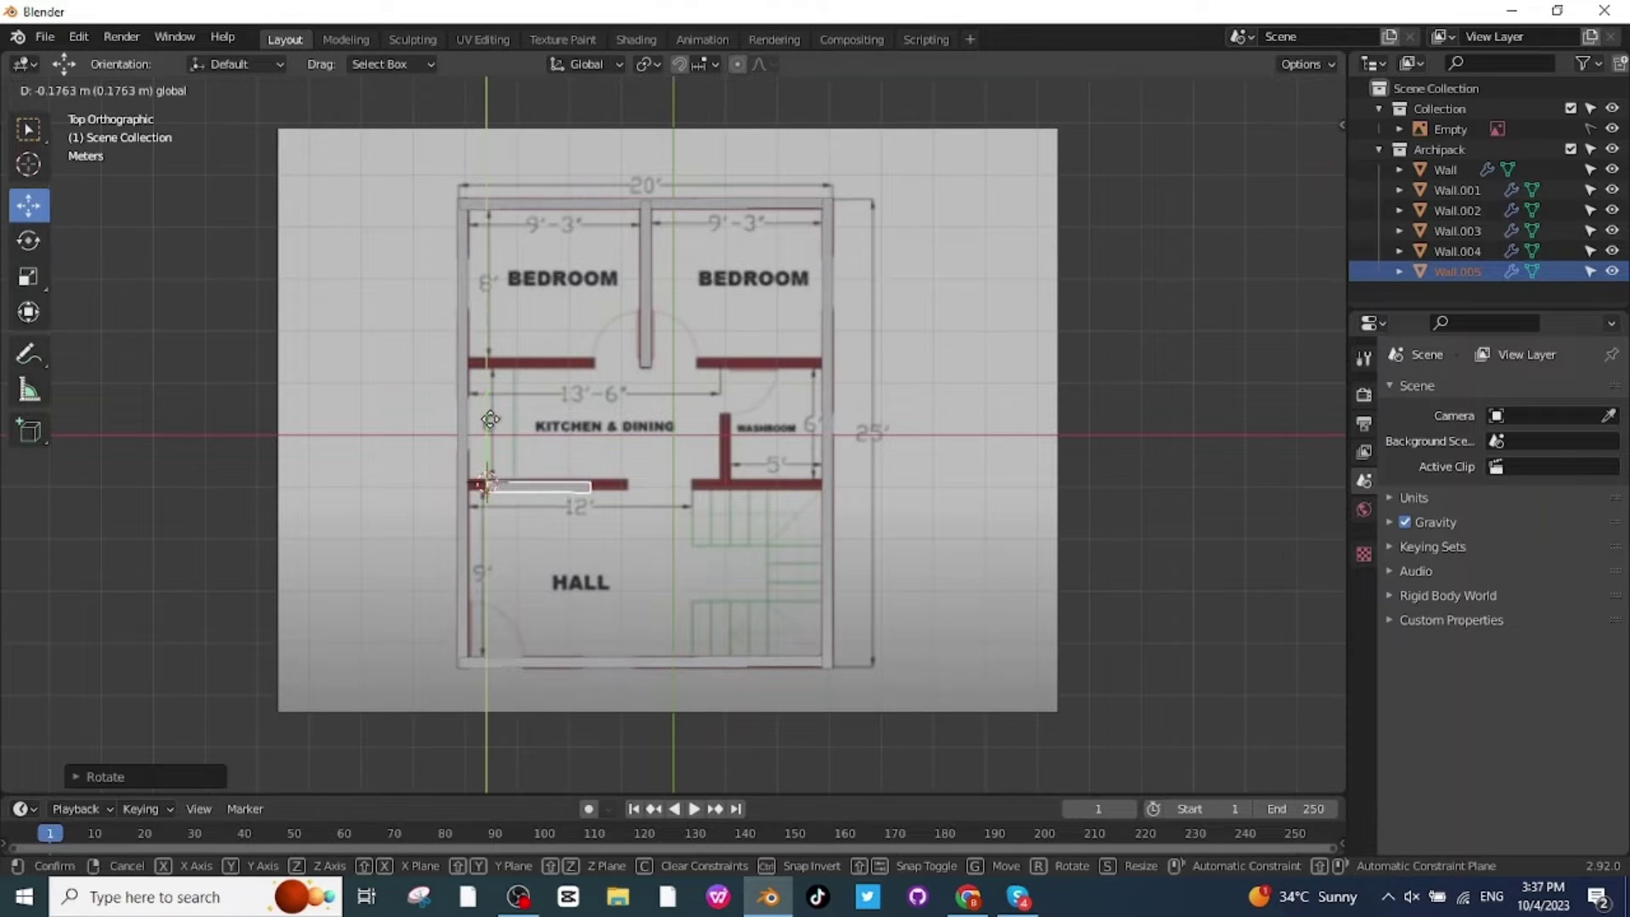
left_click(460, 410)
left_click(28, 276)
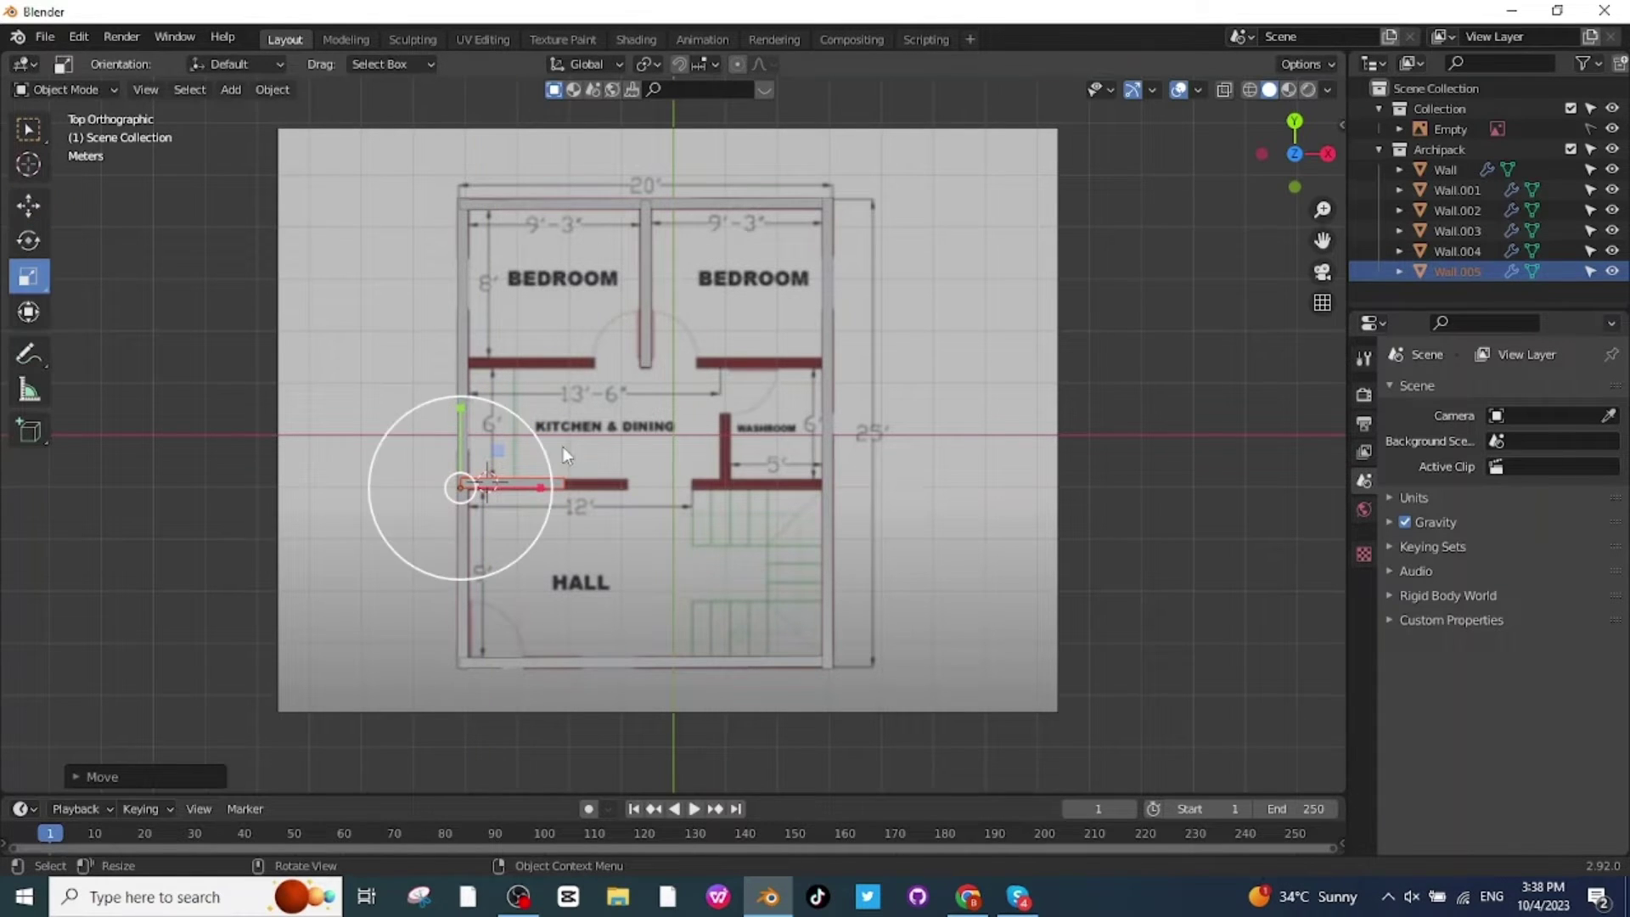
left_click_drag(541, 487, 714, 429)
- Duplicate the kitchen–hall wall and move the copy up along Y to the bedroom–kitchen line
key("shift+d")
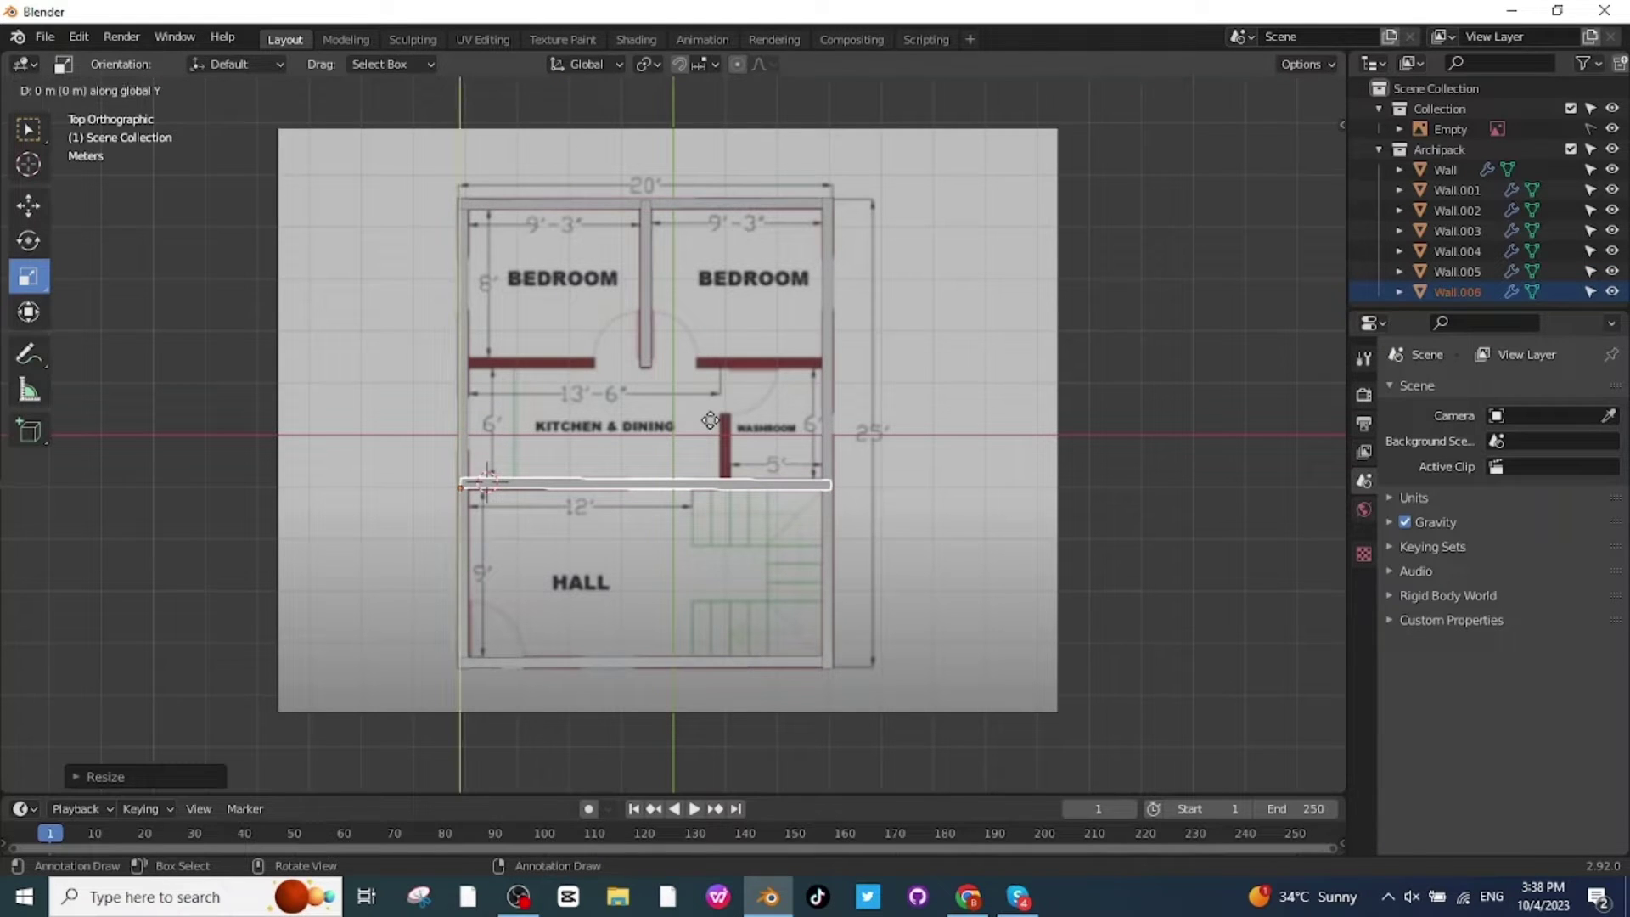
key("y")
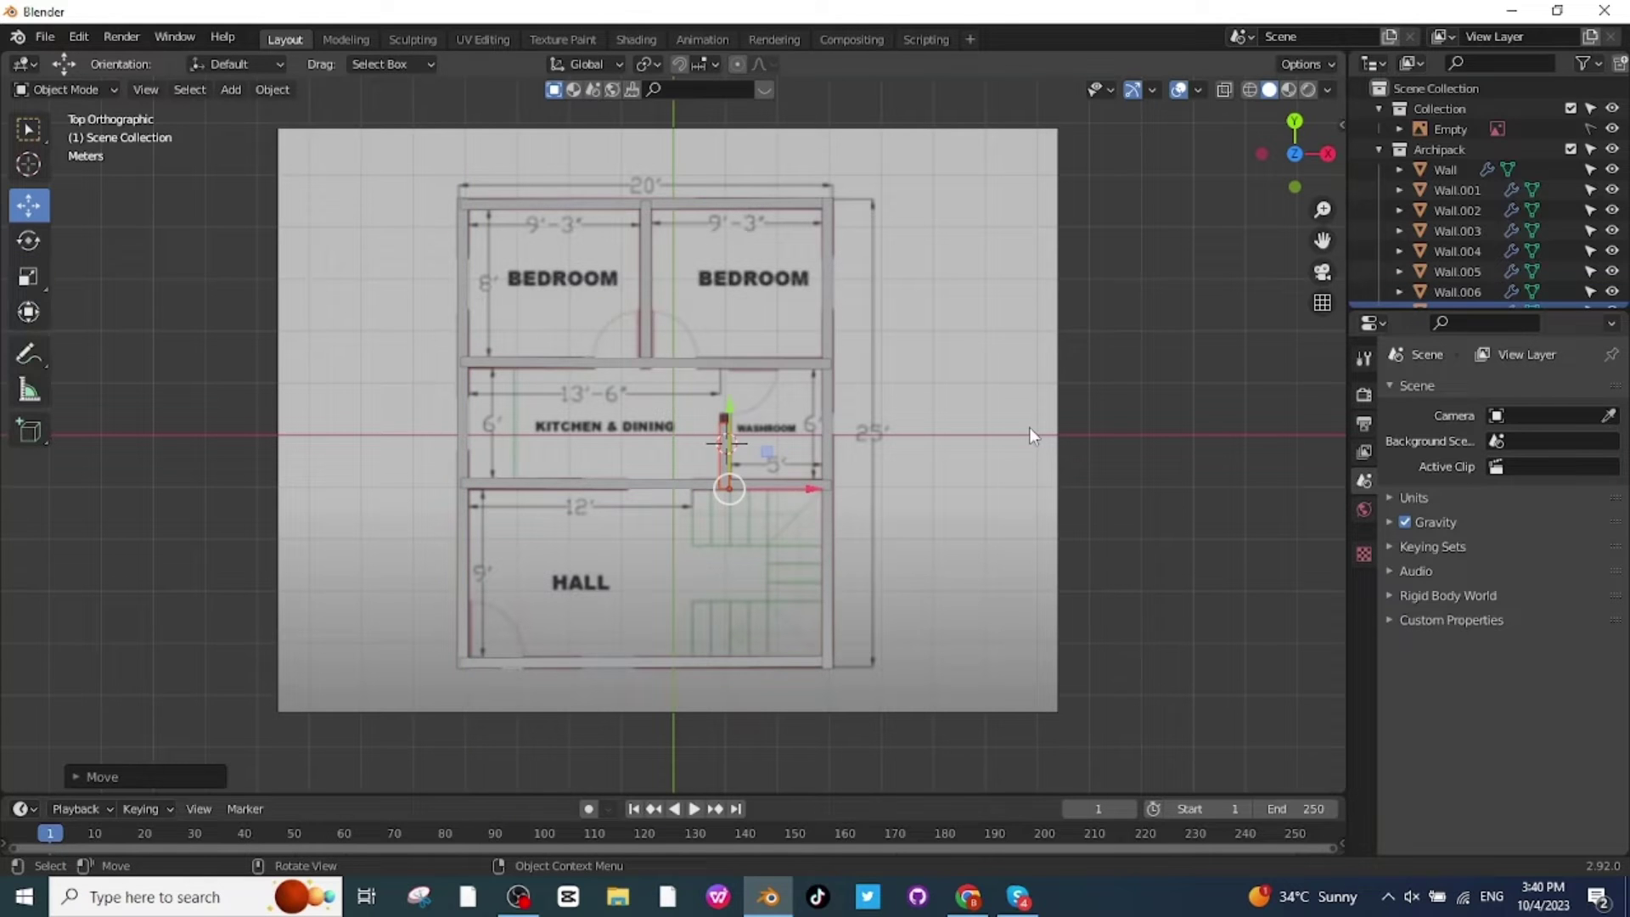
left_click(1029, 426)
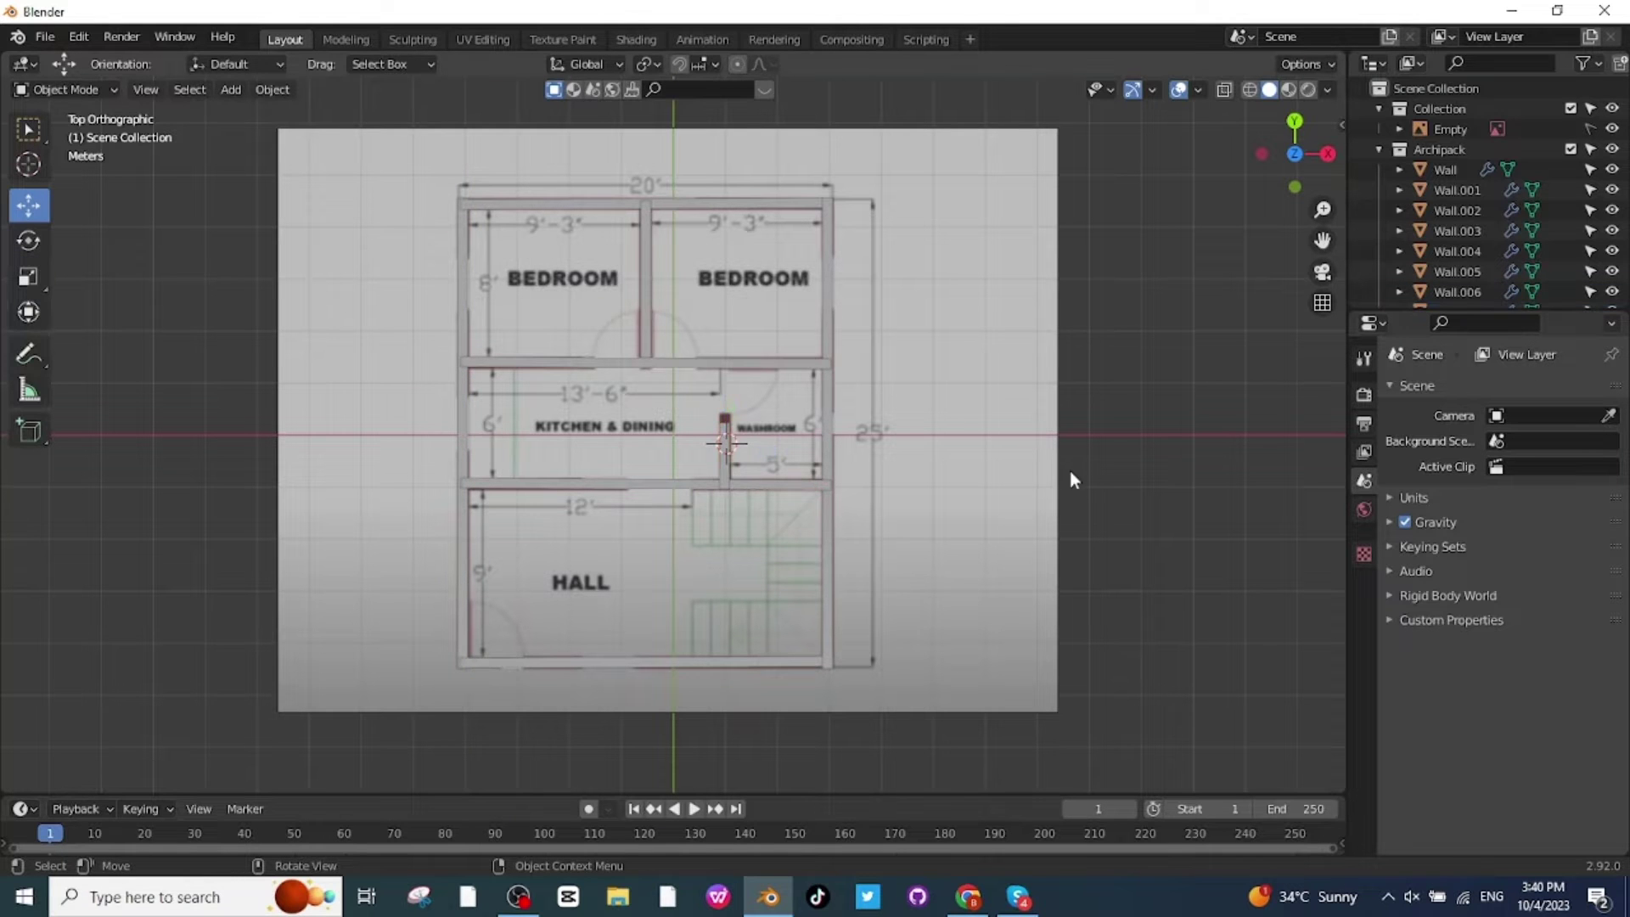
- Orbit into 3D perspective and select the wall between the bedrooms and kitchen
middle_click_drag(1064, 514, 727, 350)
left_click(583, 374)
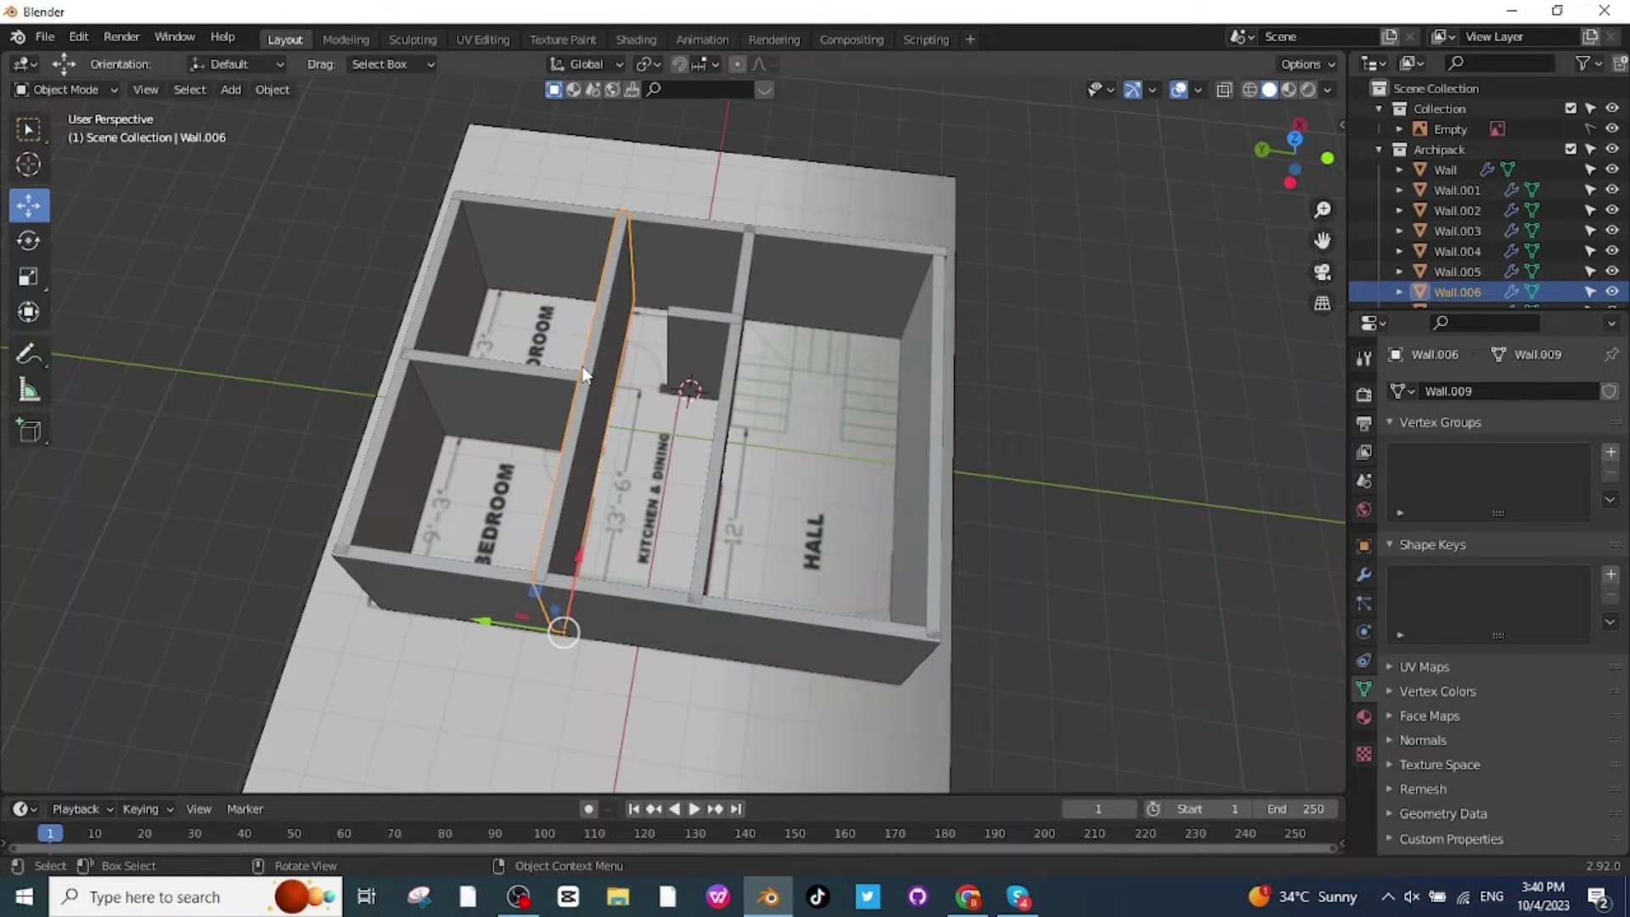
- Select all walls, enter Edit Mode, and orbit to face the front wall
key("a")
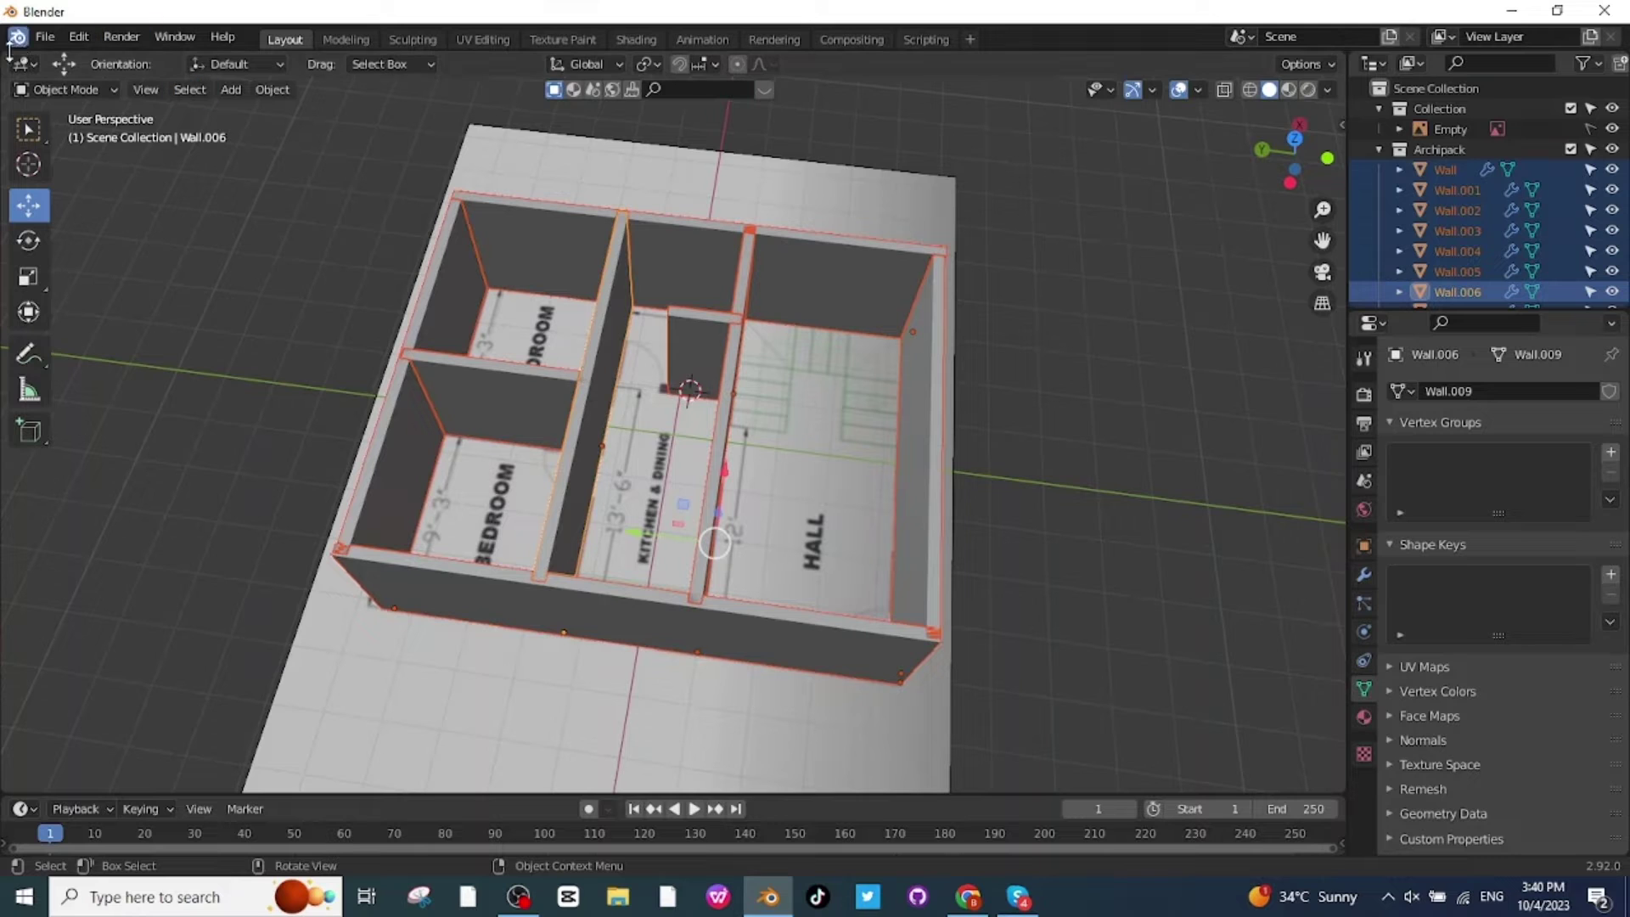
left_click(83, 89)
left_click(84, 135)
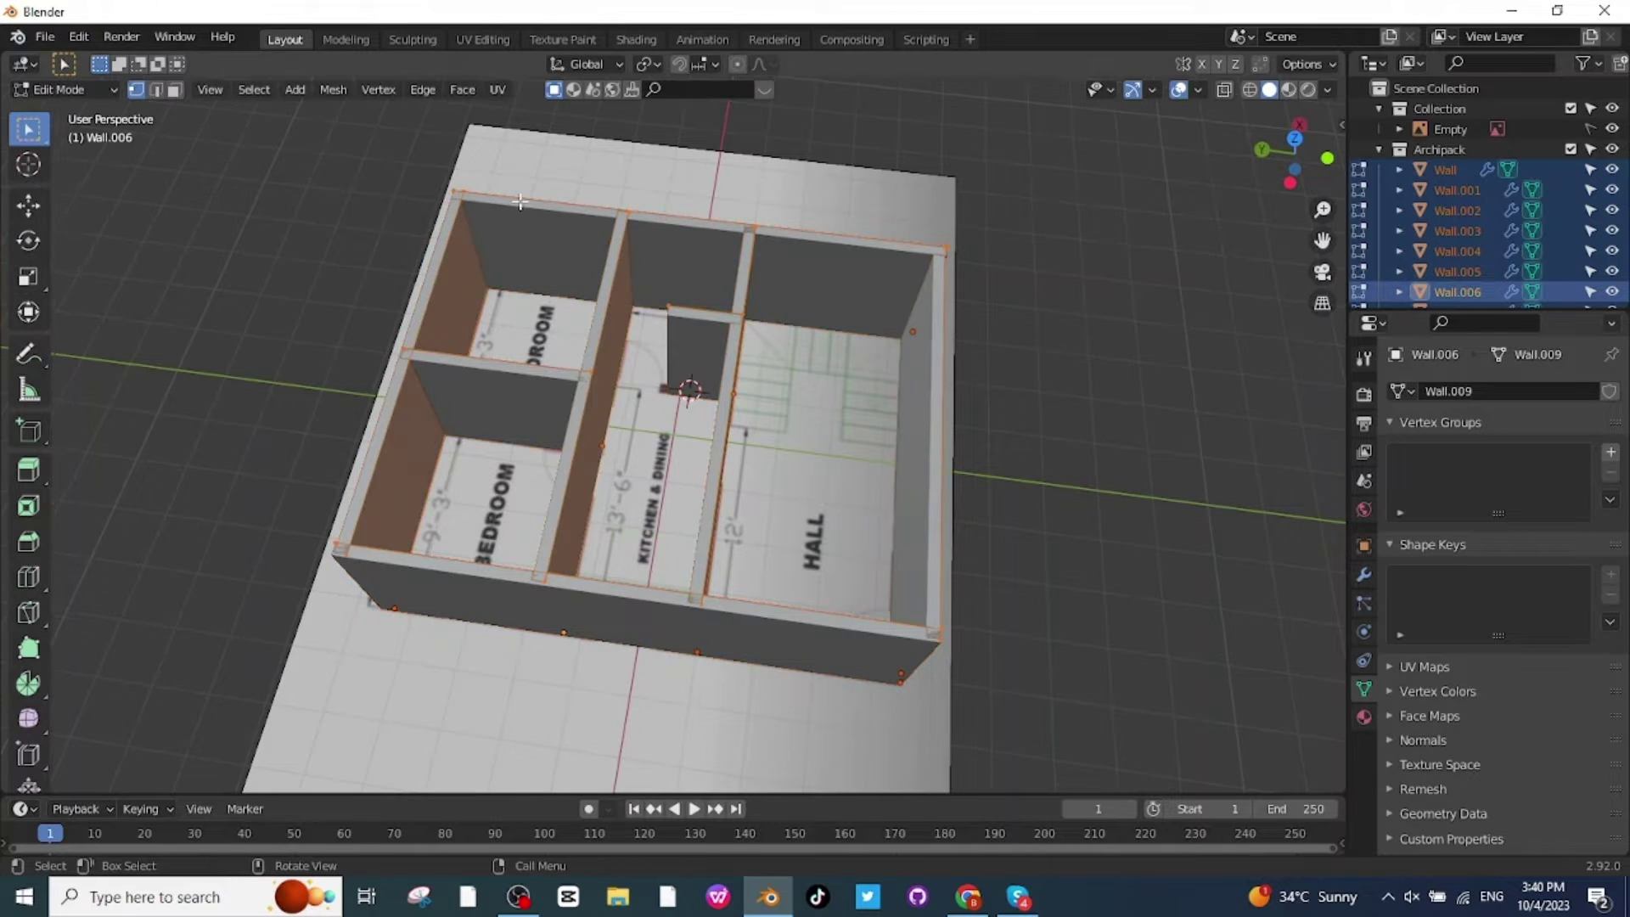
middle_click_drag(441, 543, 565, 428)
- Add two vertical loop cuts on the front wall, sliding them near its left end
key("ctrl")
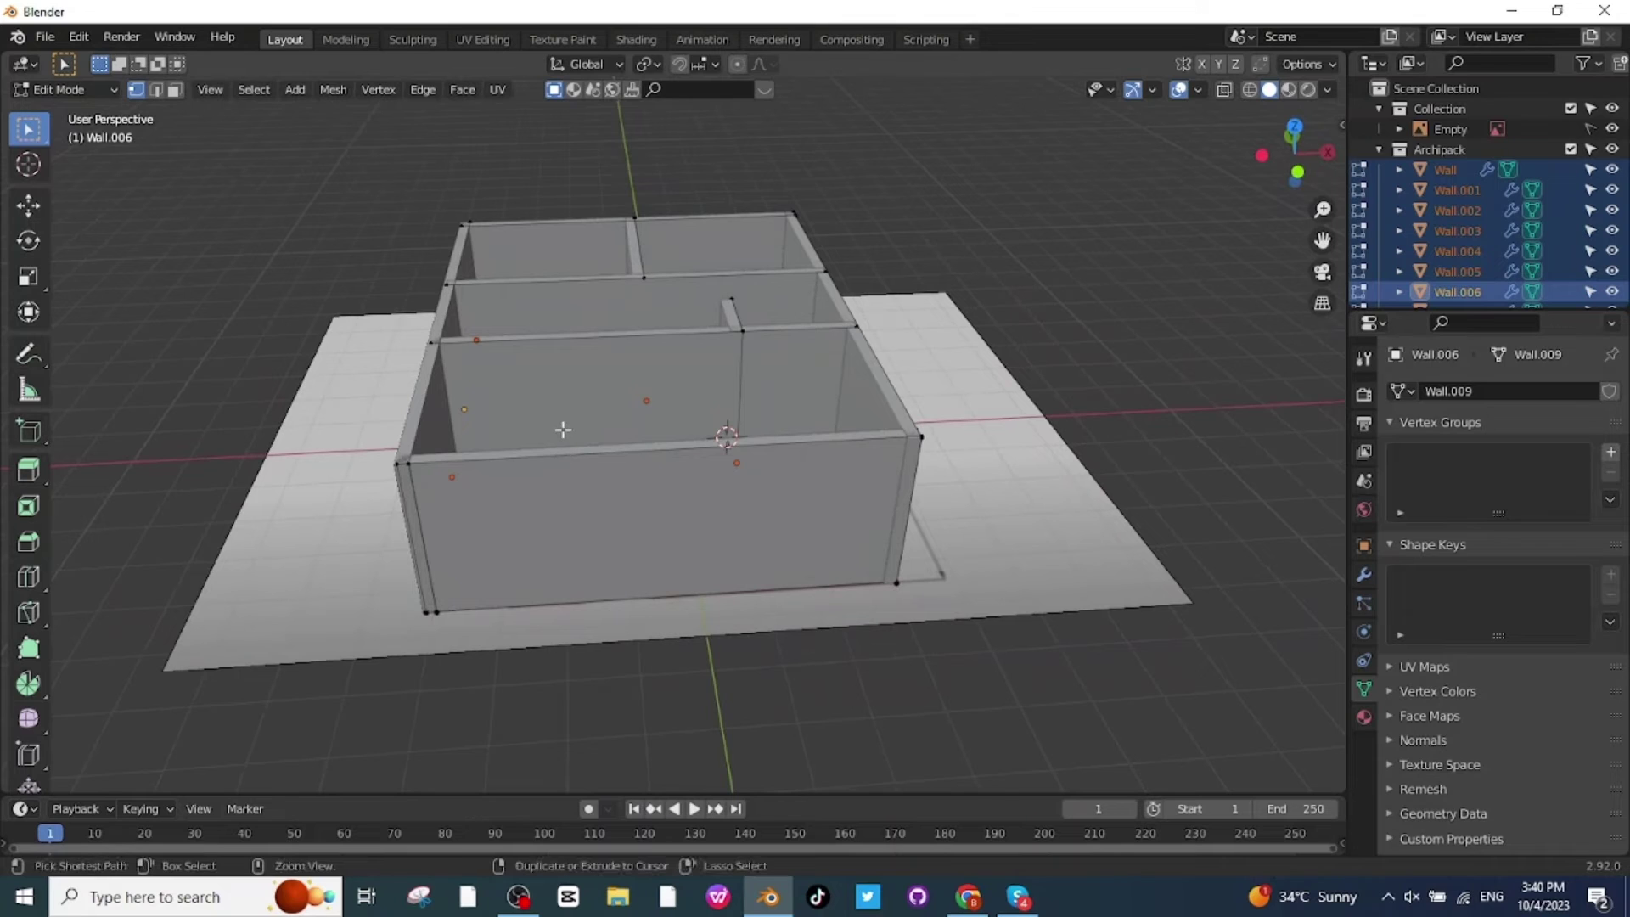
key("ctrl+r")
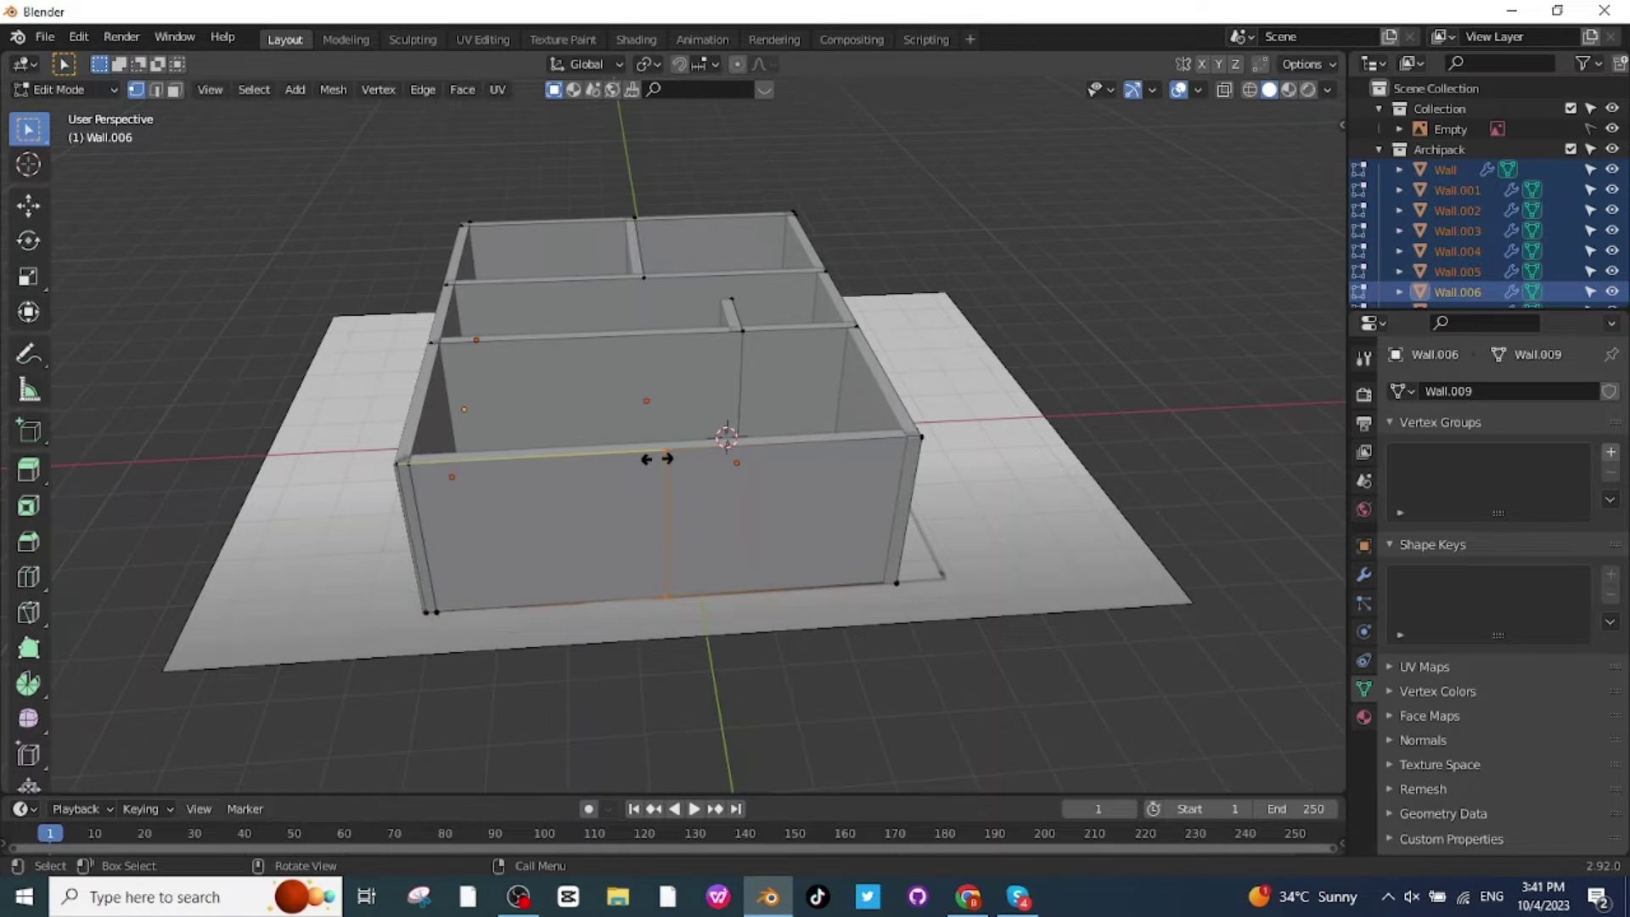
left_click(649, 460)
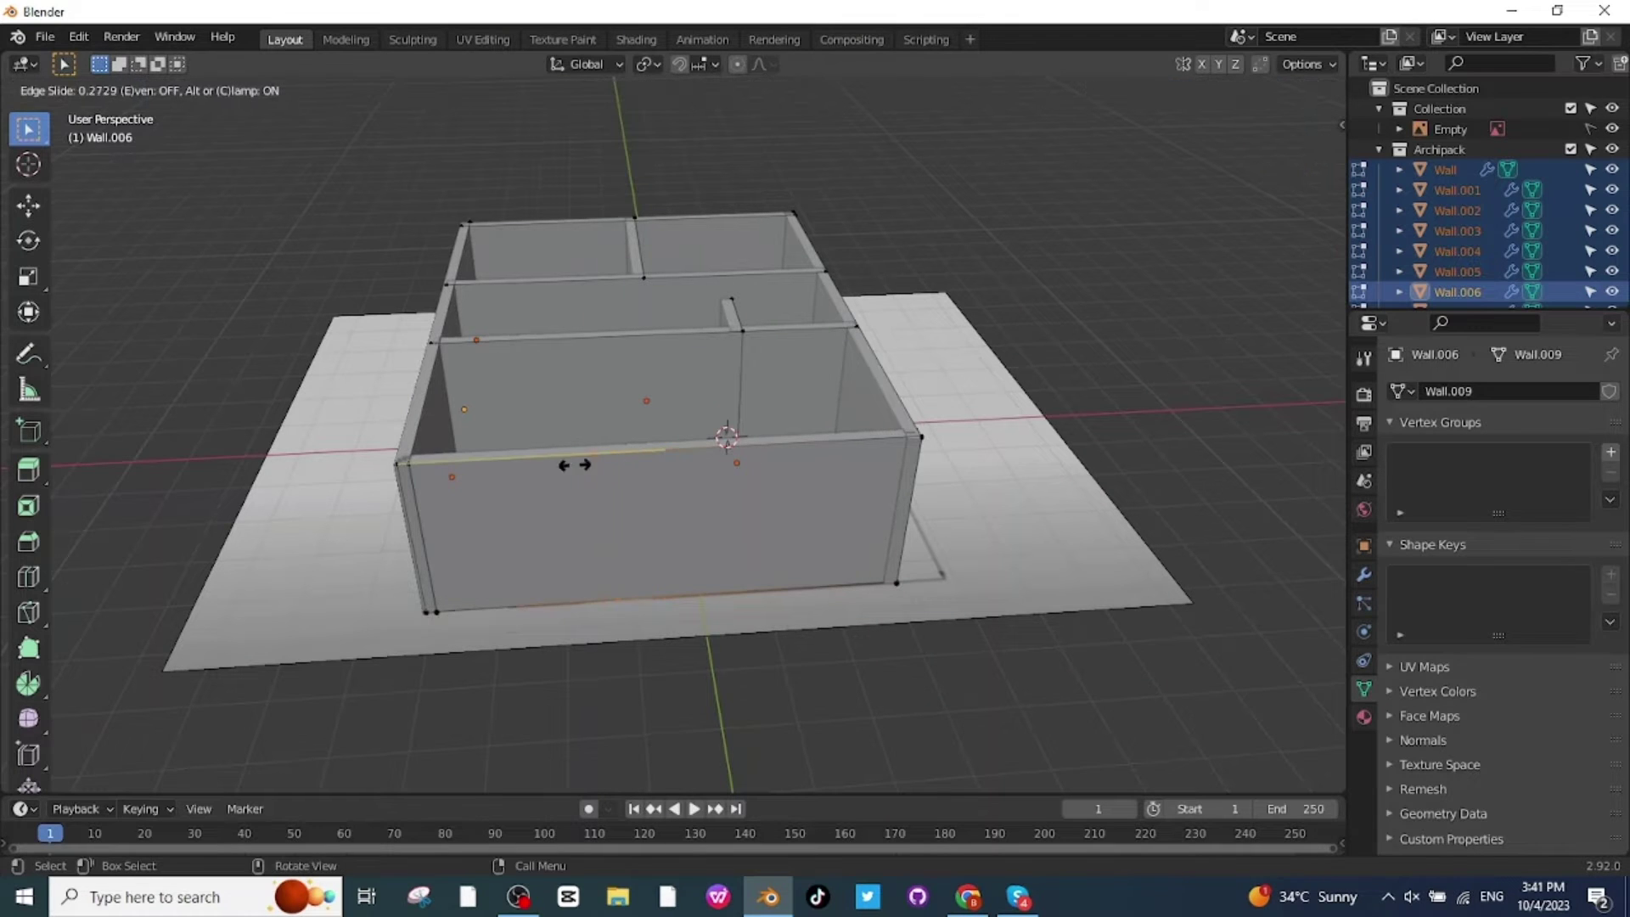
left_click(426, 478)
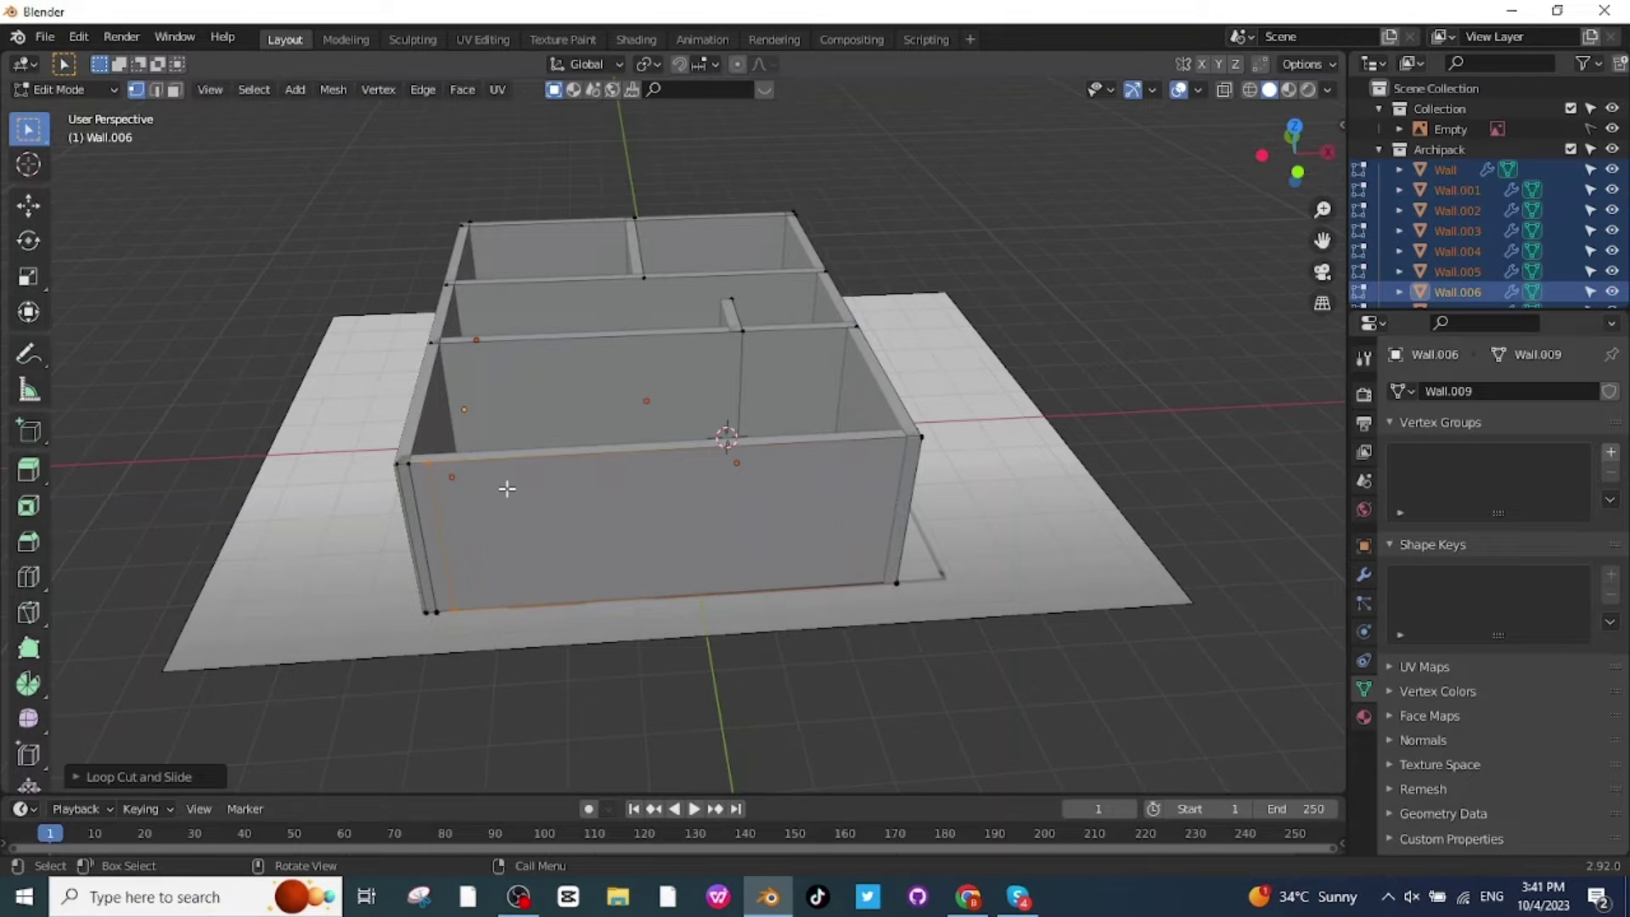
key("ctrl+r")
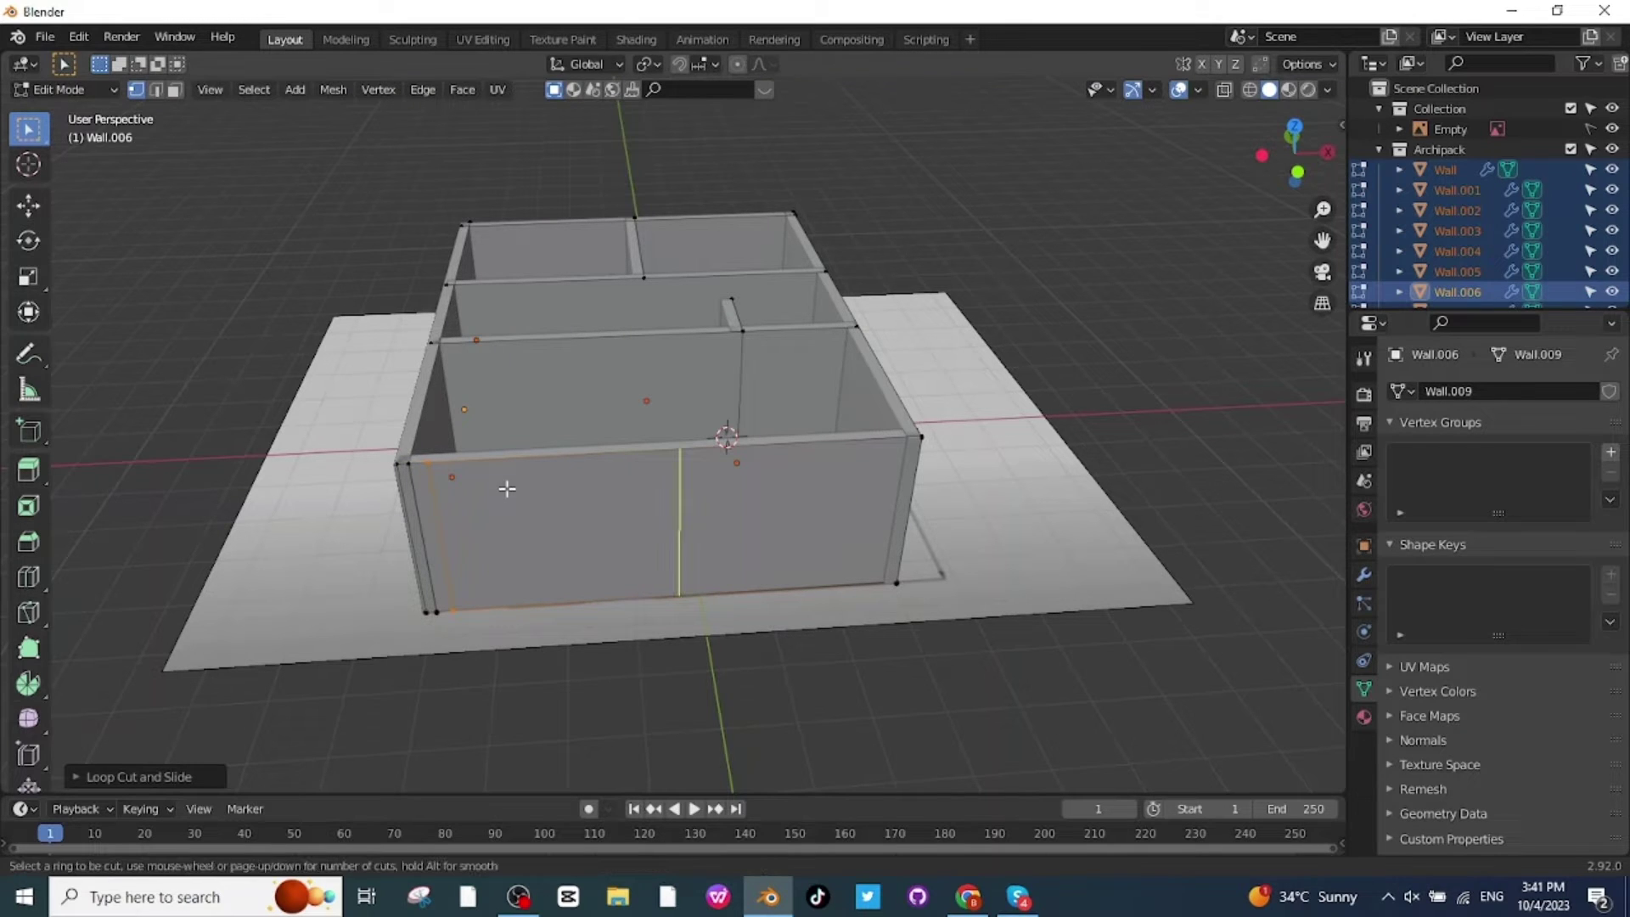
left_click(649, 487)
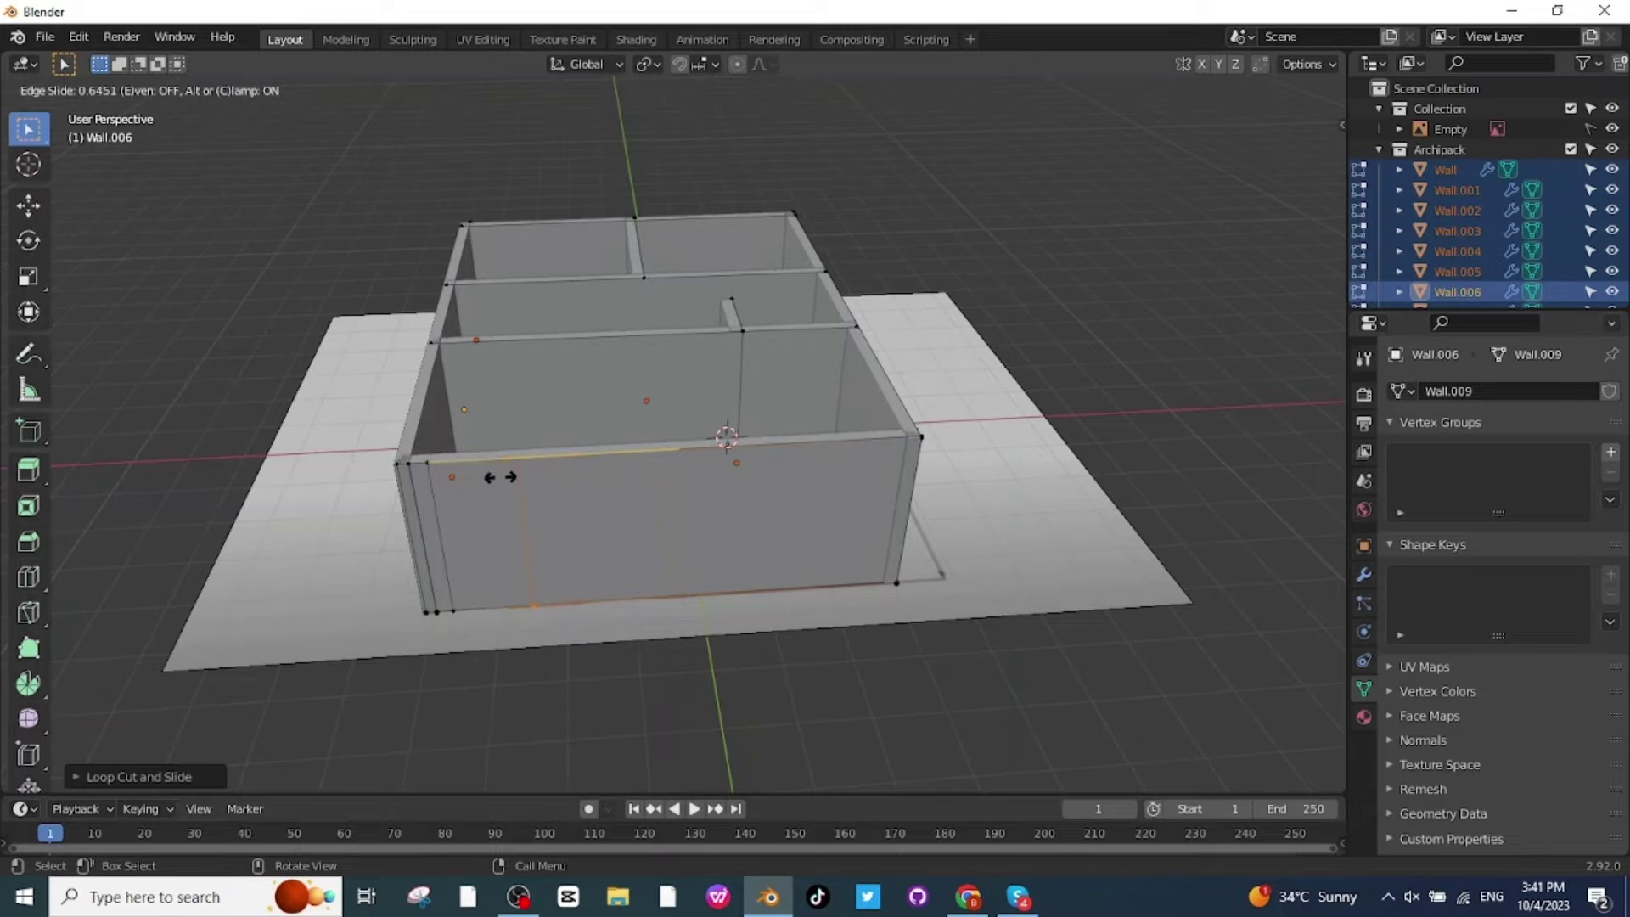
left_click(543, 483)
middle_click_drag(543, 483, 527, 450)
- Cancel the loop slide and delete the narrow left front-wall face to form a doorway
key("g")
key("g")
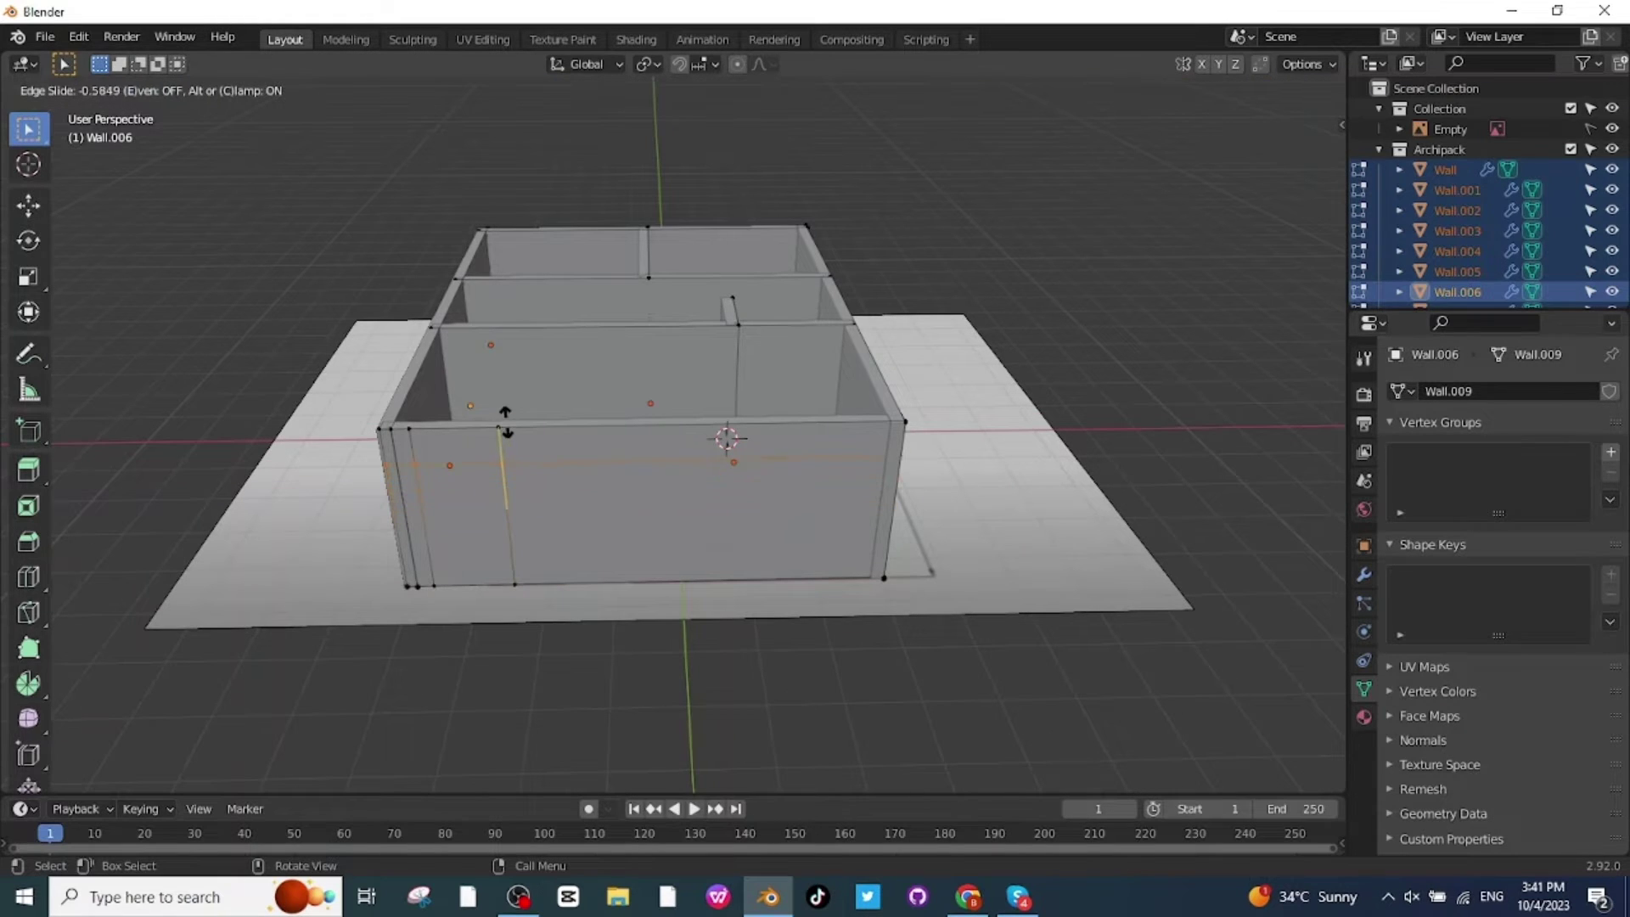
right_click(508, 410)
key("3")
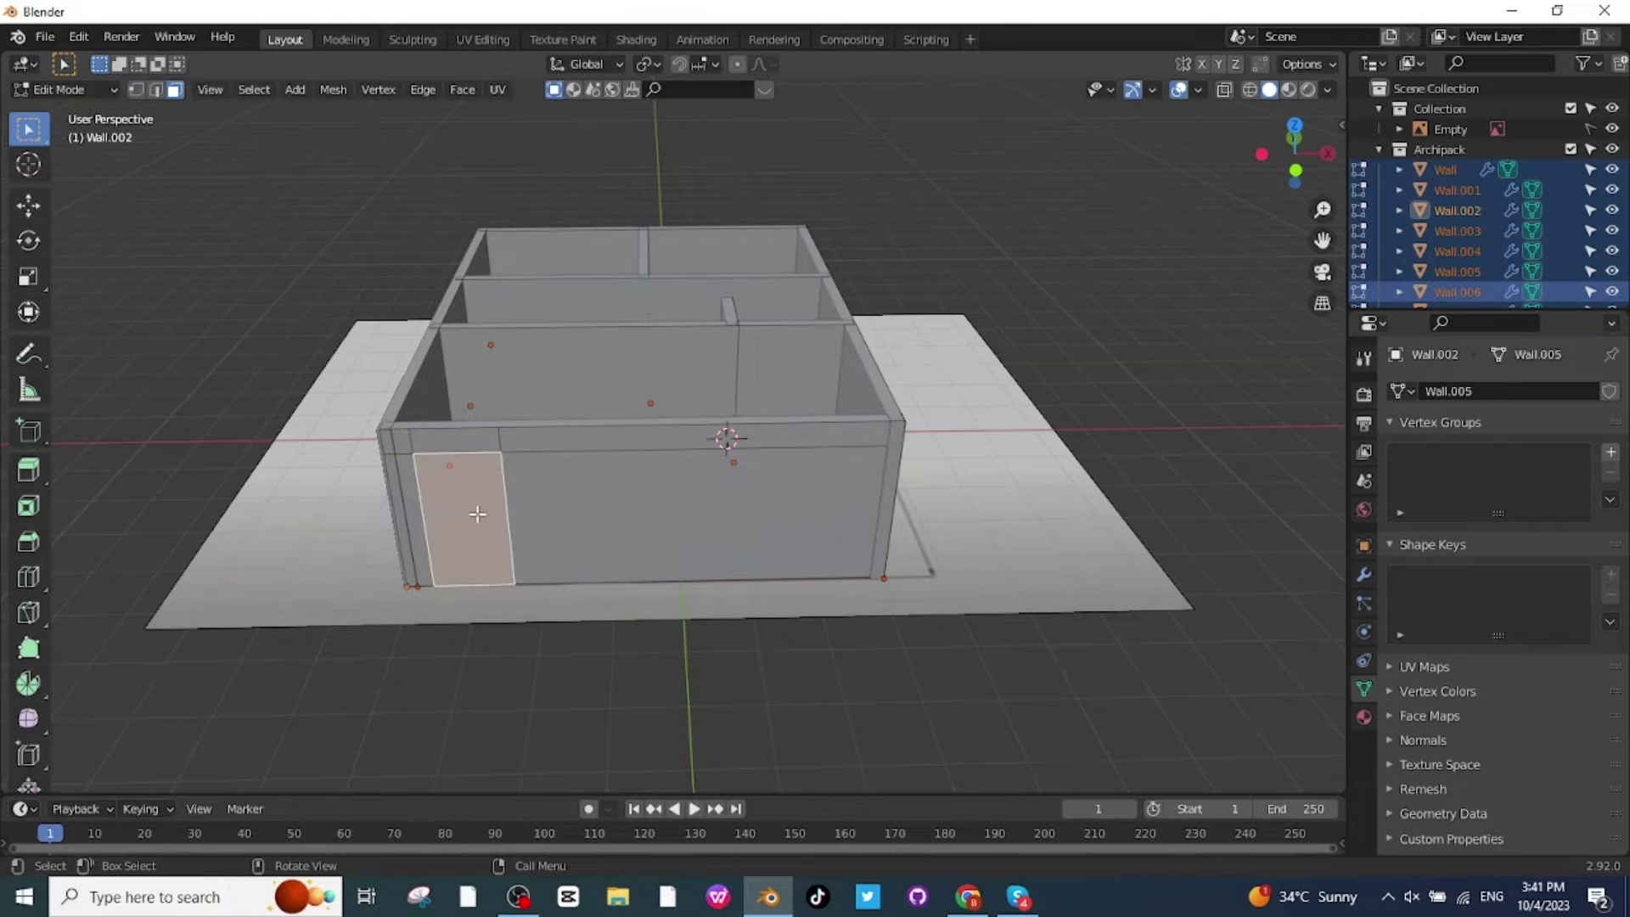
key("x")
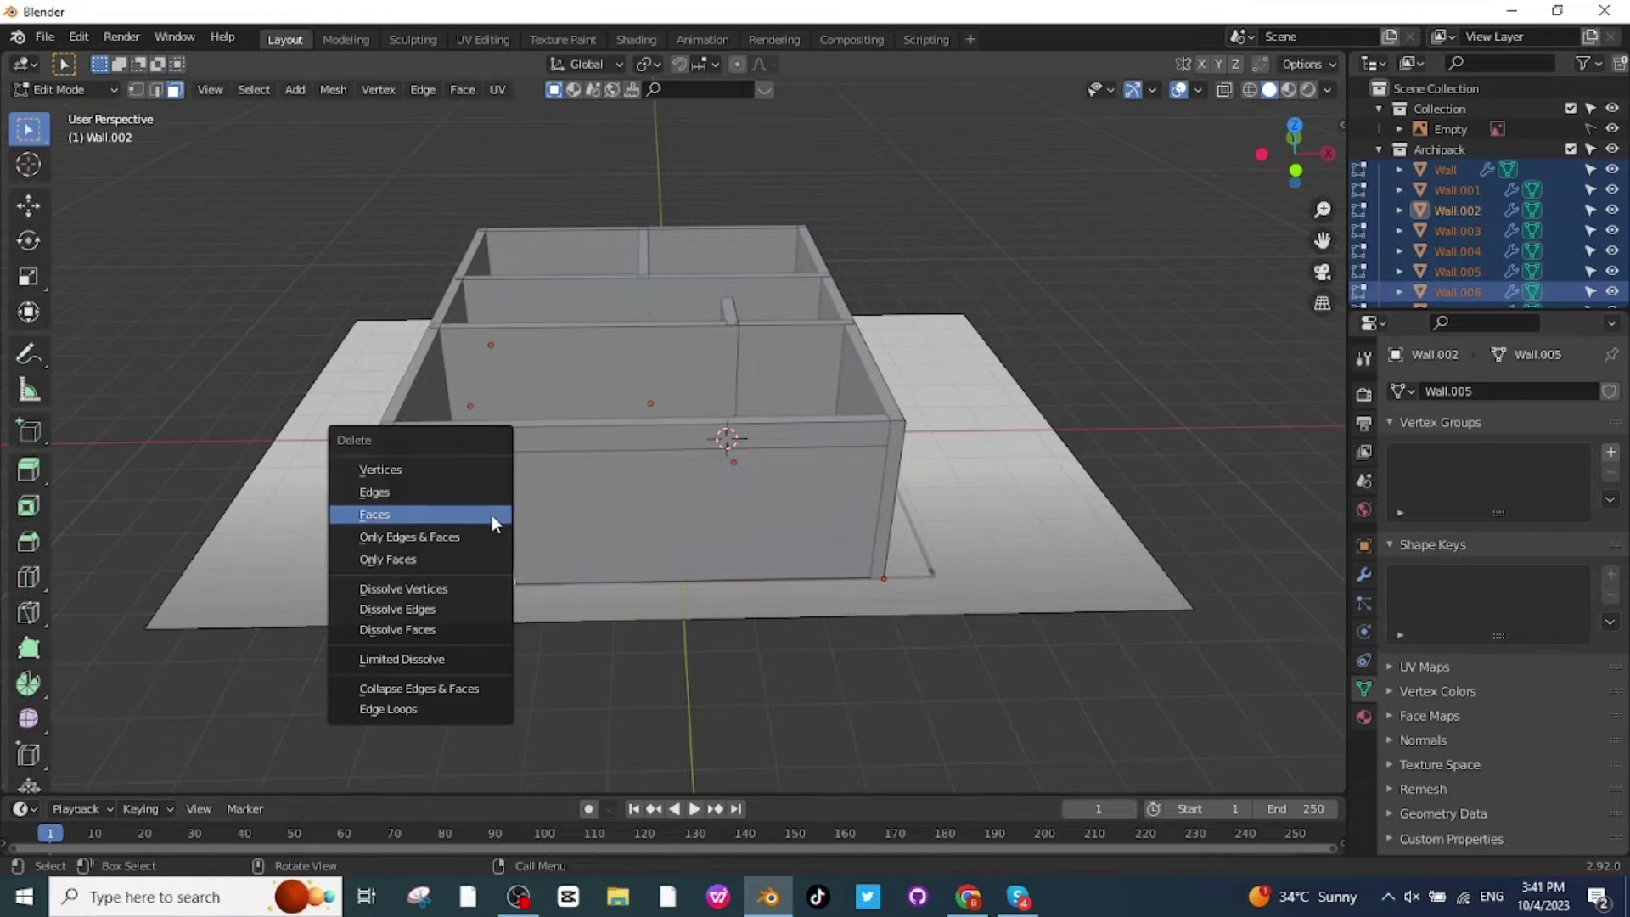
left_click(382, 513)
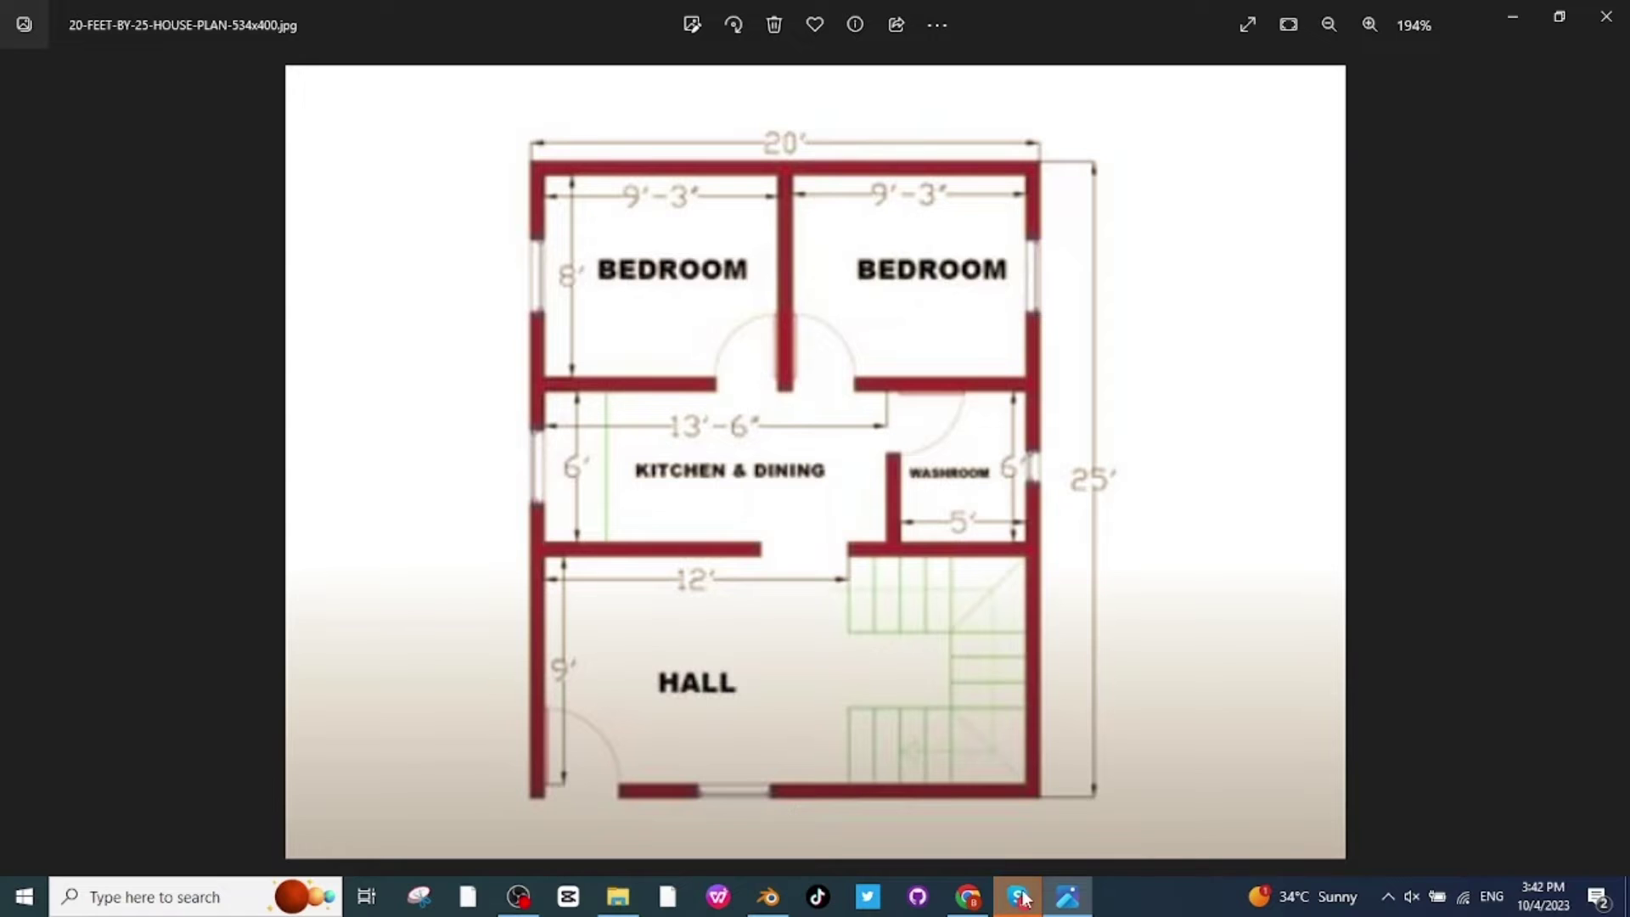
- Cut two vertical edge loops into the front wall to frame the window
left_click(767, 897)
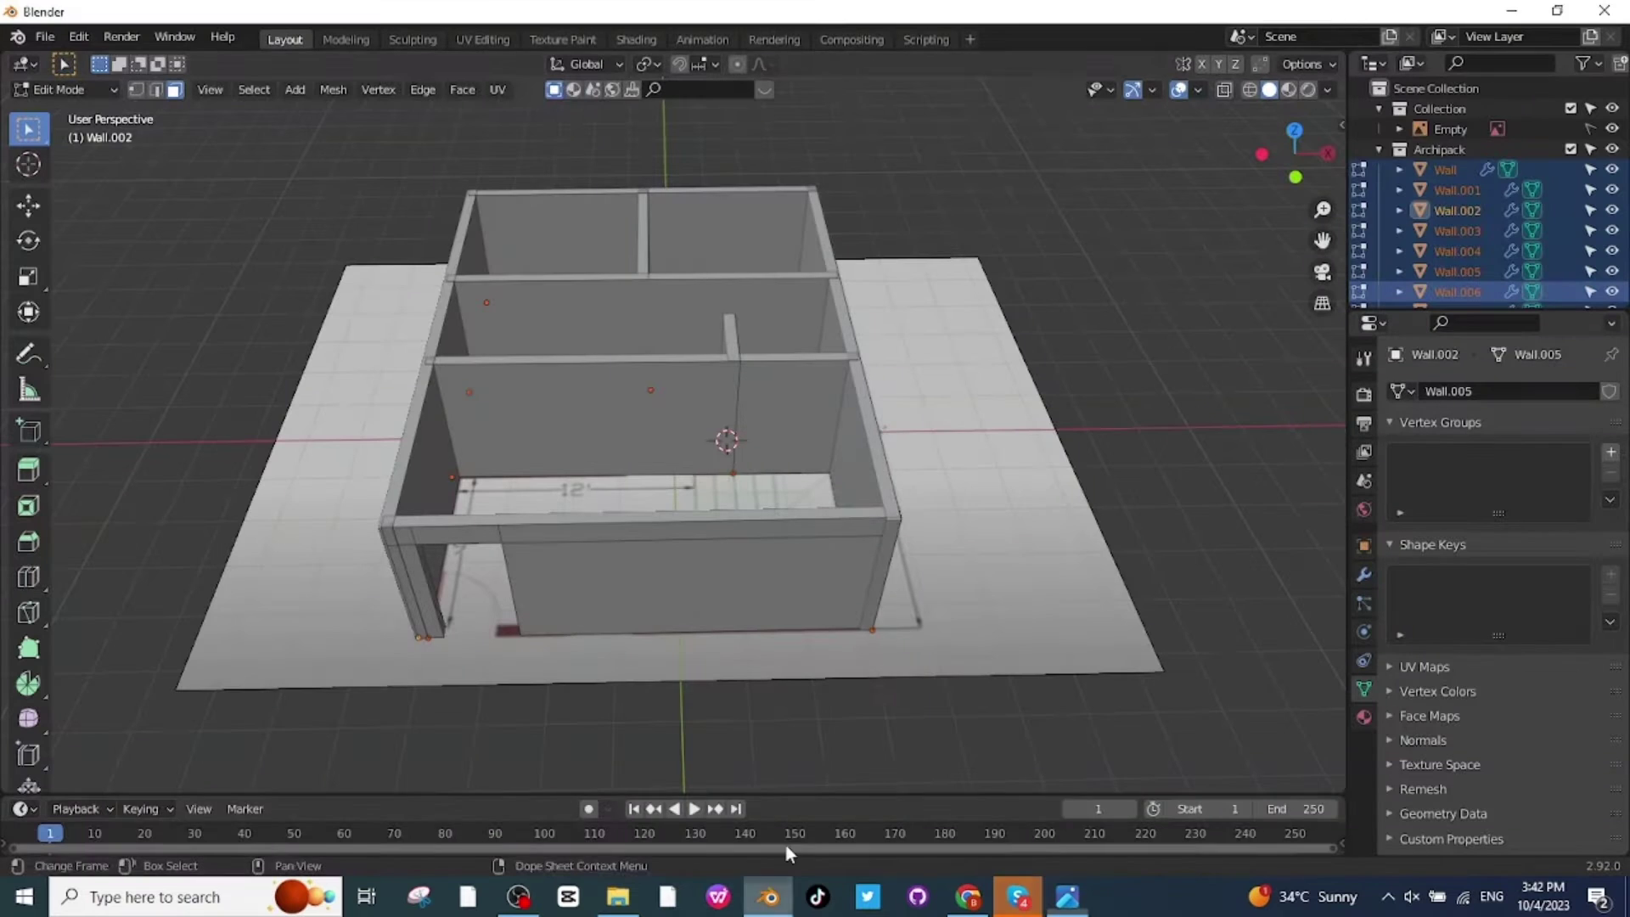
mouse_move(745, 590)
middle_mouse_down()
mouse_move(753, 546)
mouse_move(737, 565)
middle_mouse_up()
key("ctrl+r")
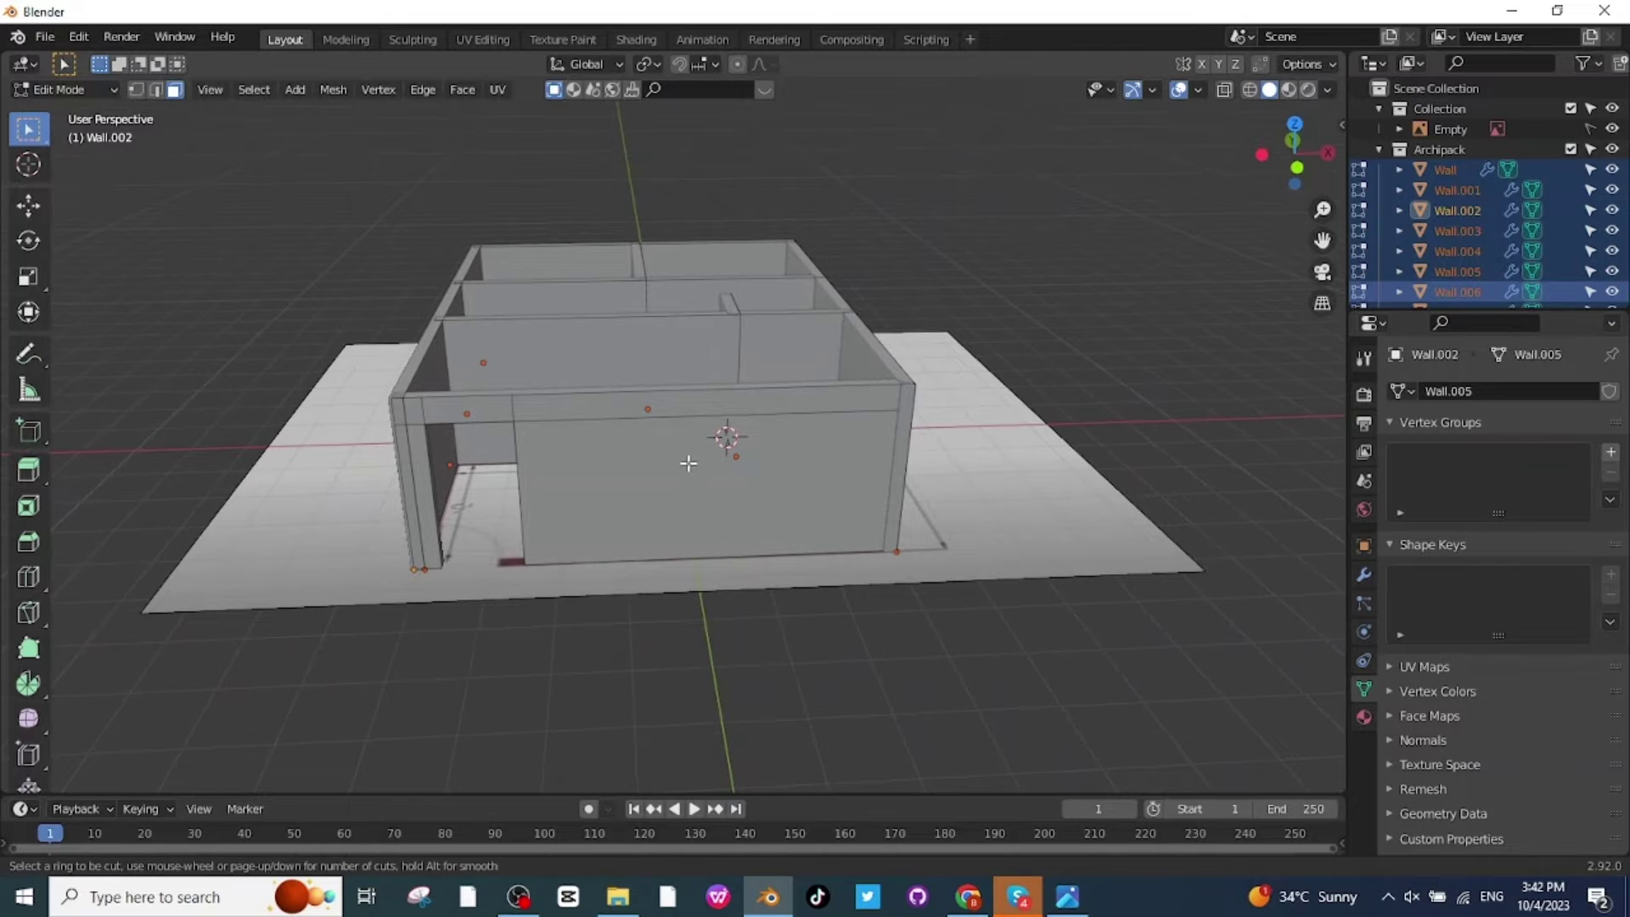
left_click(677, 426)
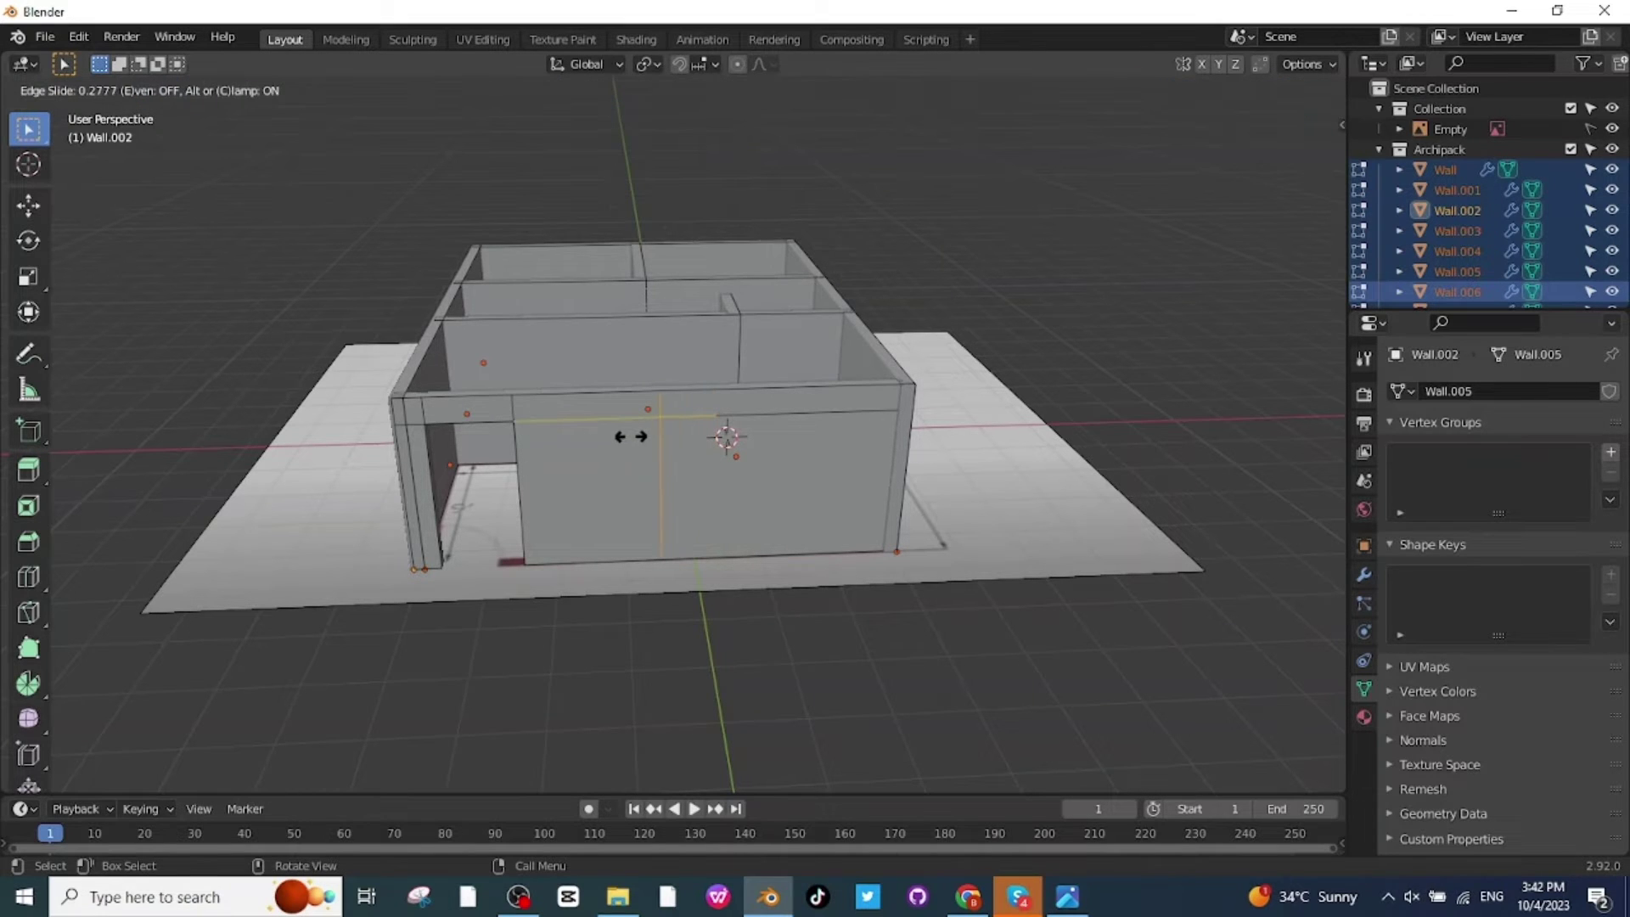
left_click(623, 436)
key("ctrl")
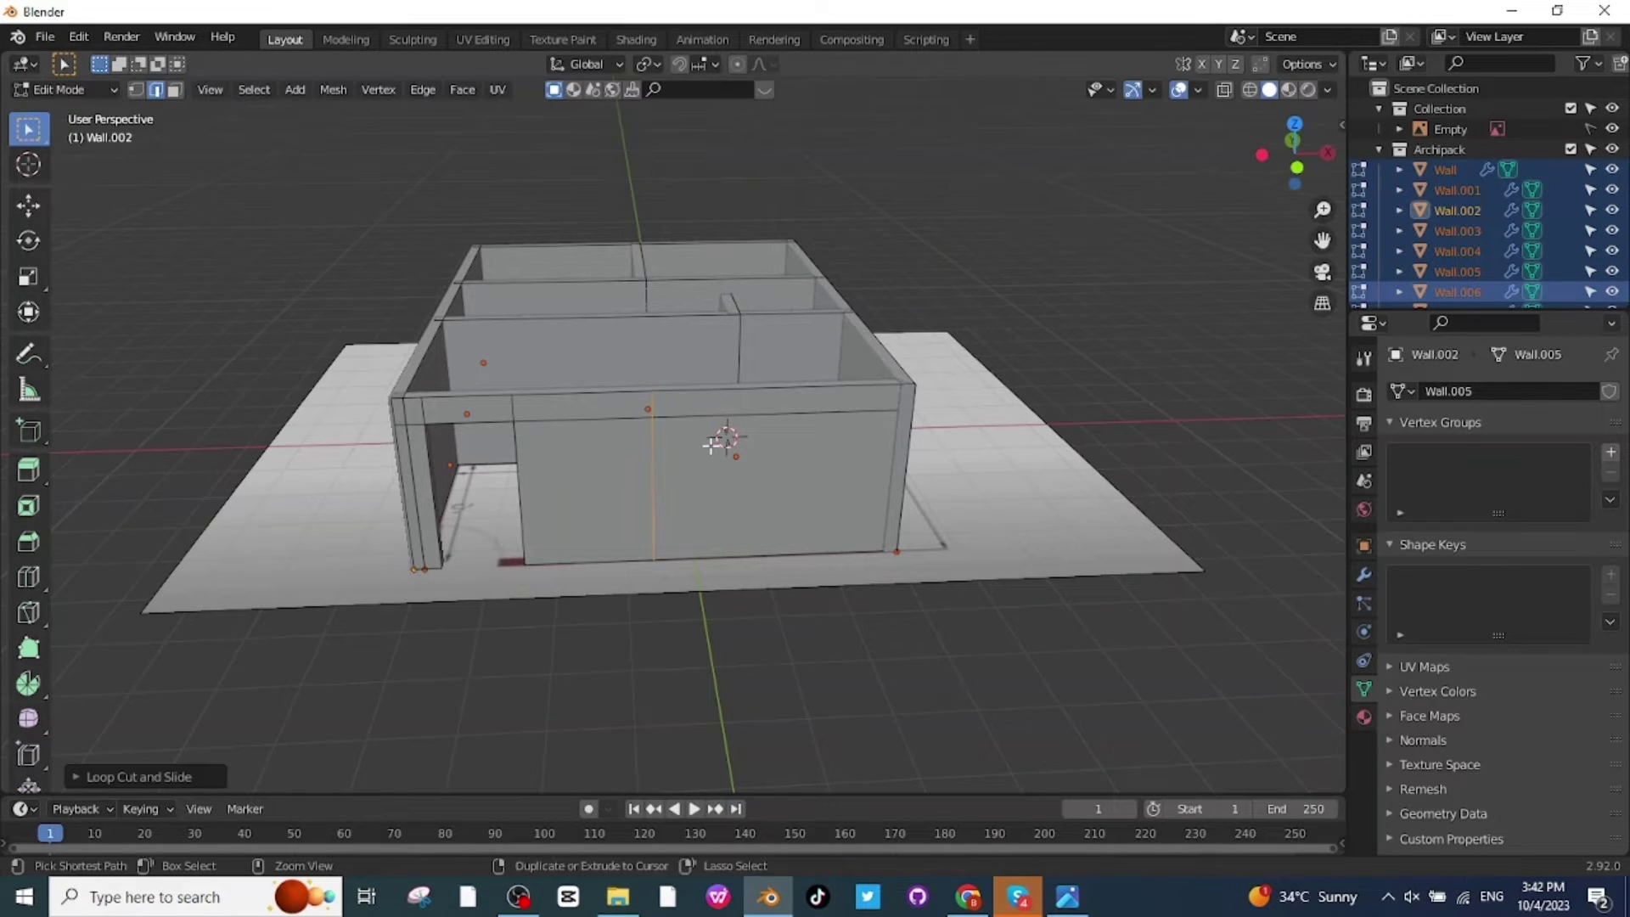
key("ctrl+r")
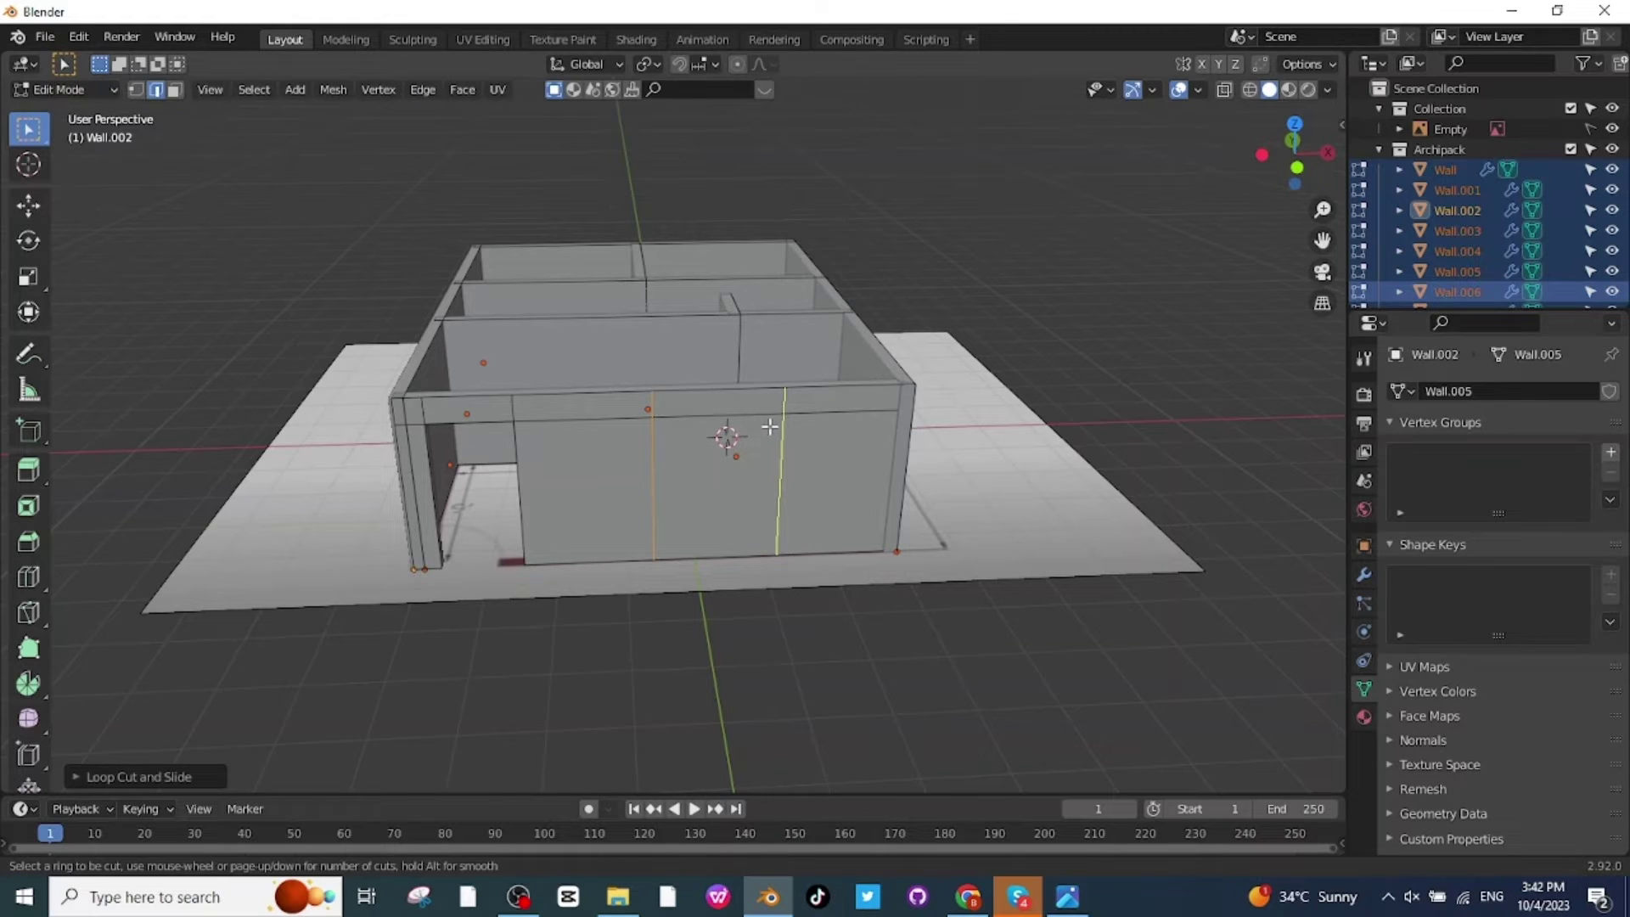
left_click(769, 426)
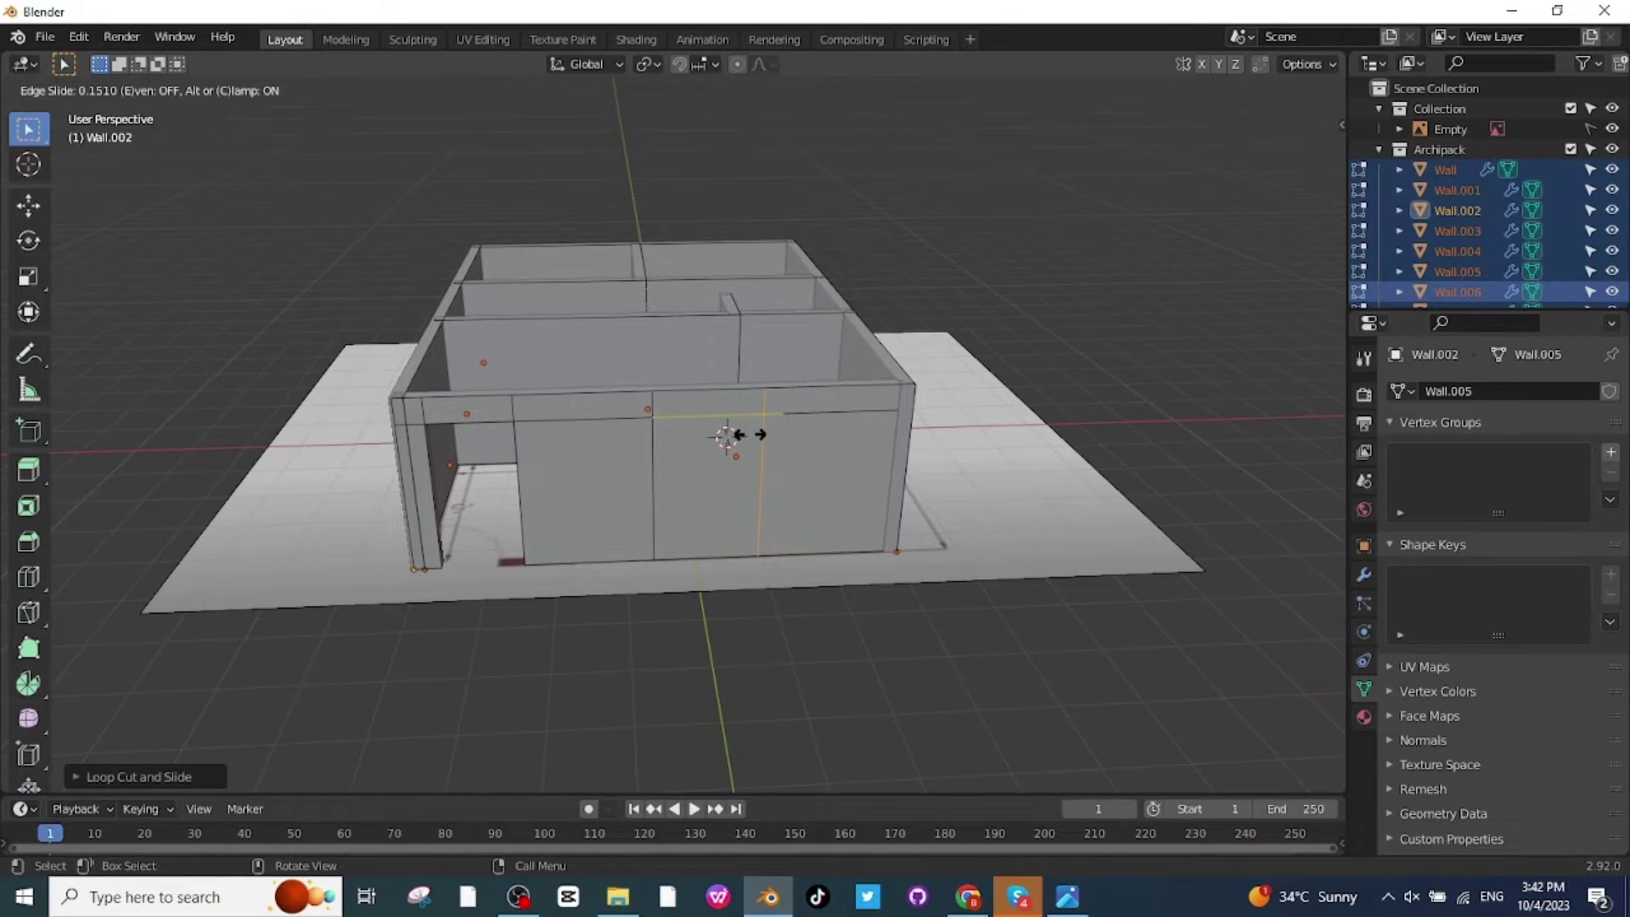
left_click(764, 434)
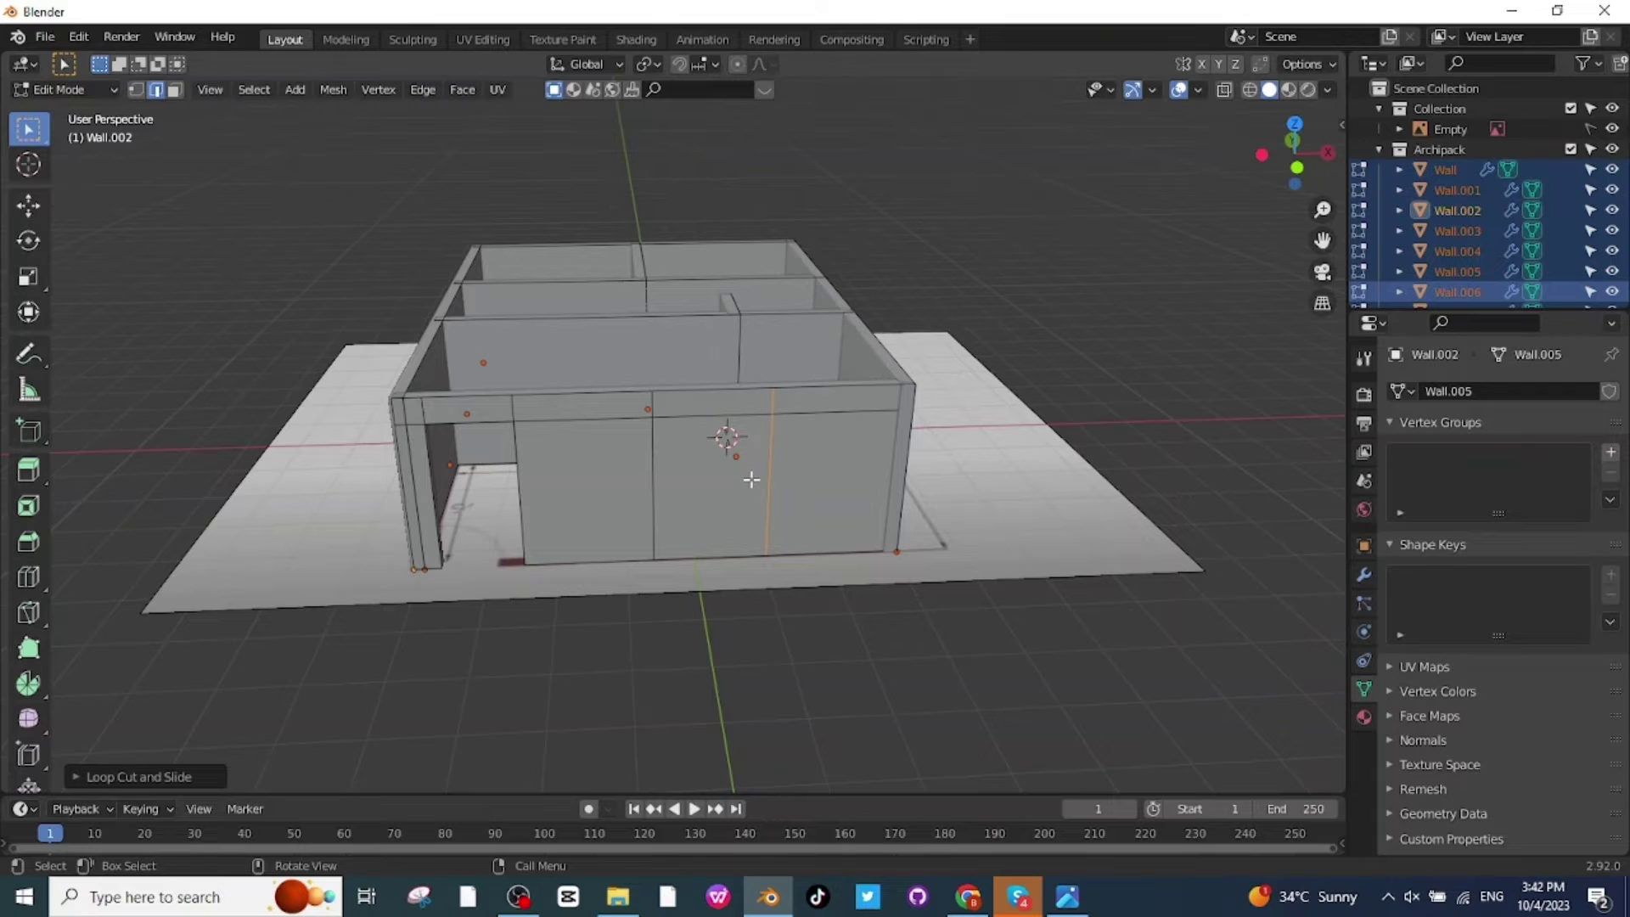
key("ctrl")
- Add a horizontal loop near the wall bottom and delete the middle panel above it
key("ctrl+r")
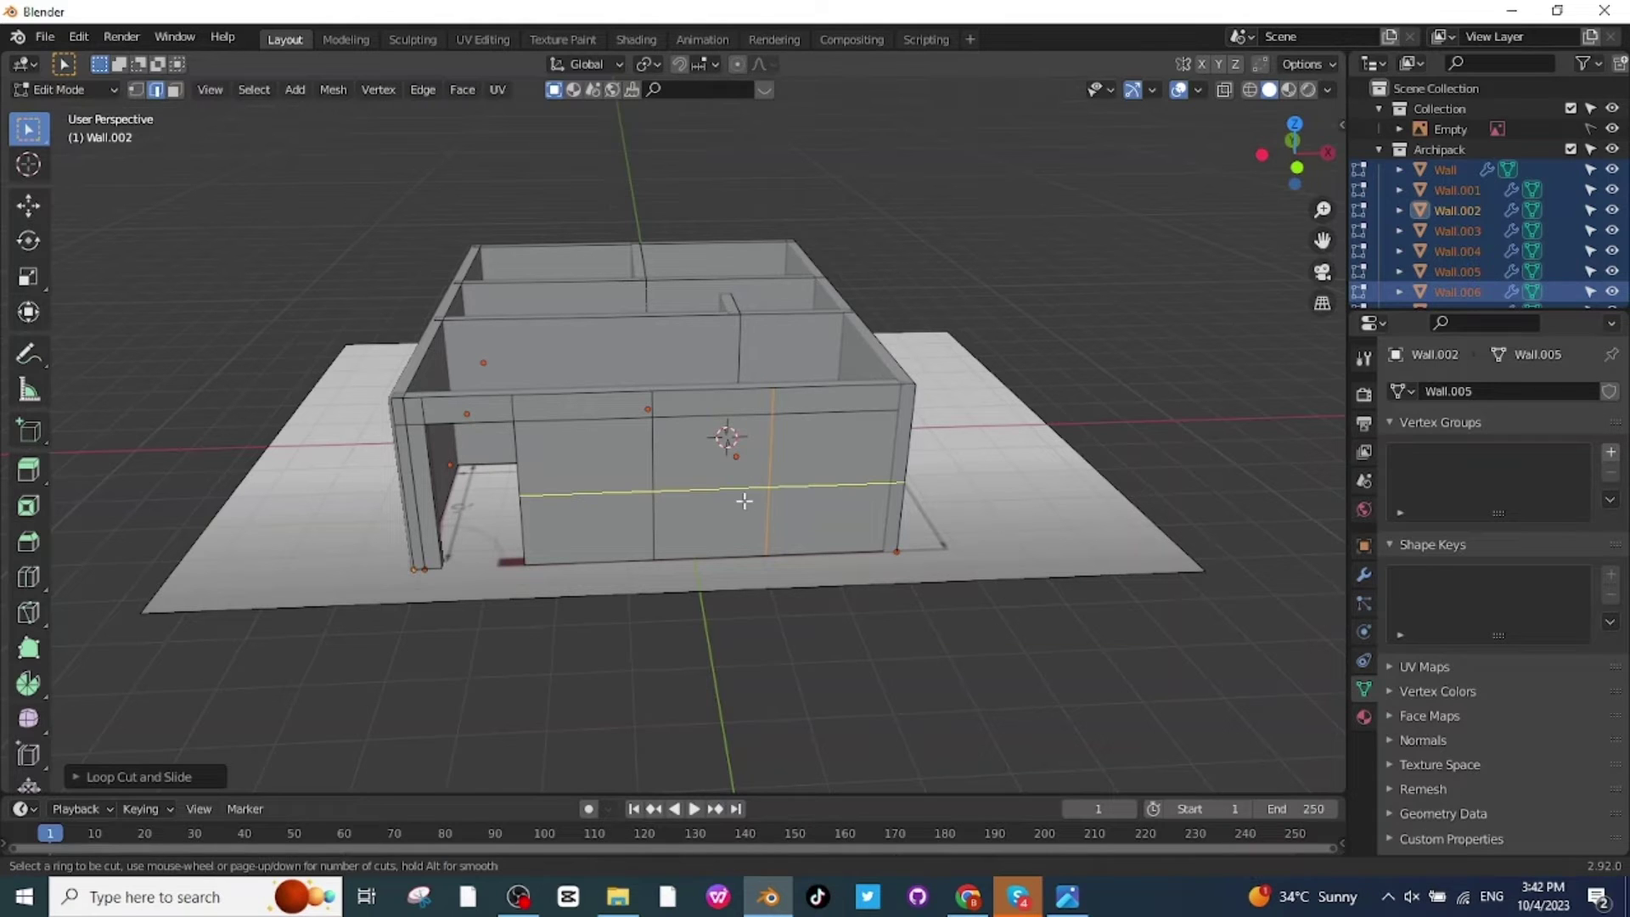
left_click(743, 501)
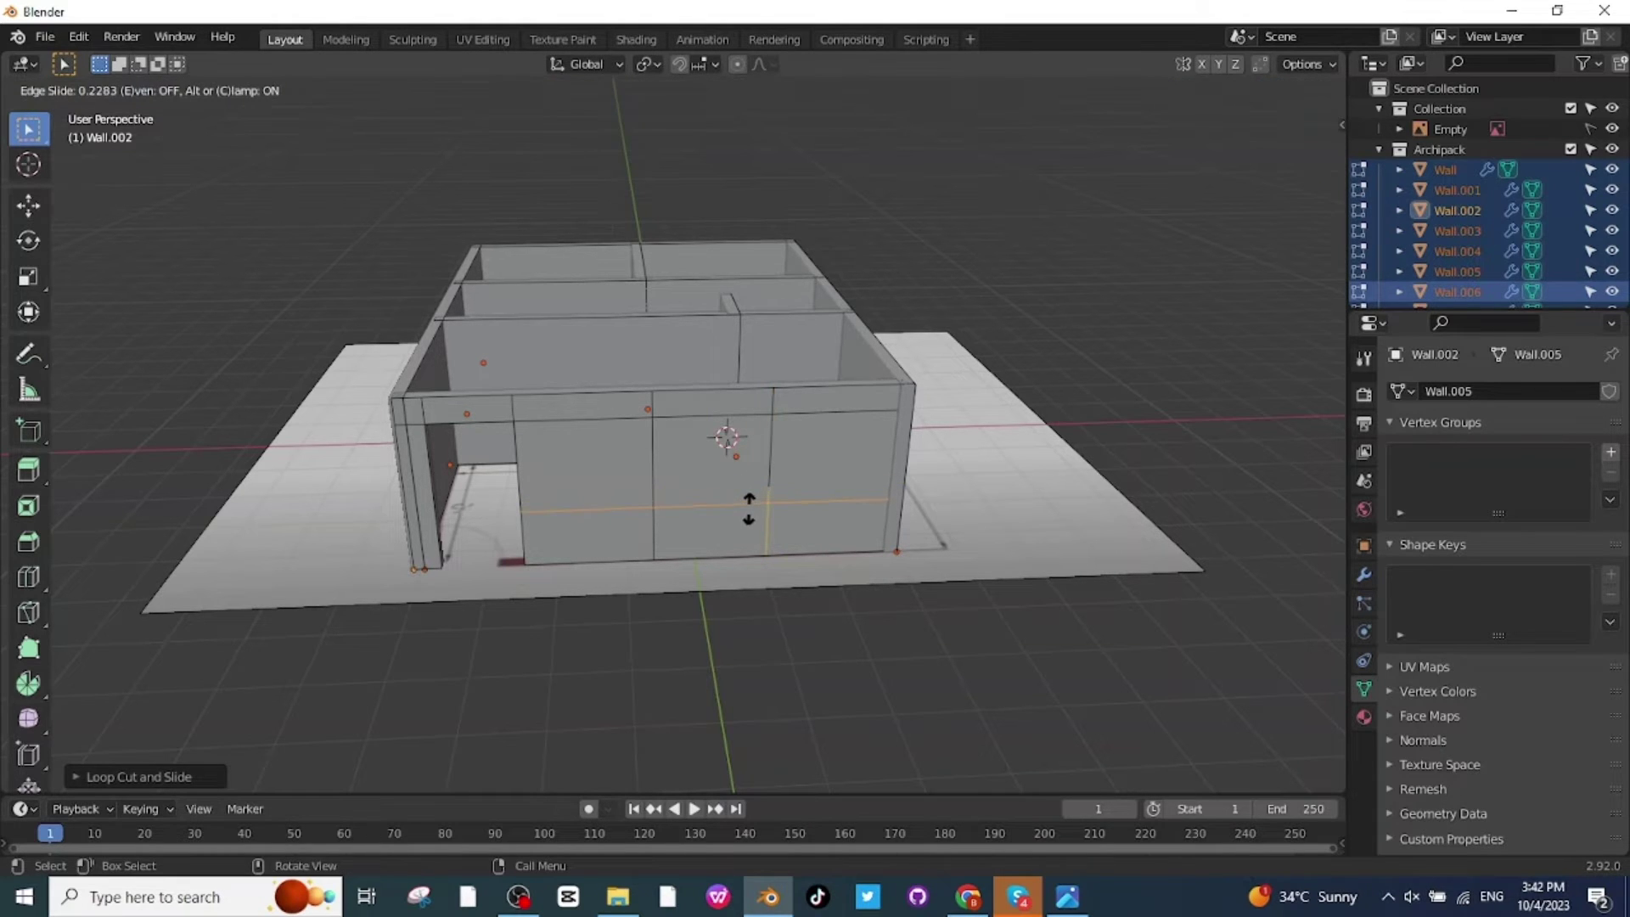
left_click(762, 508)
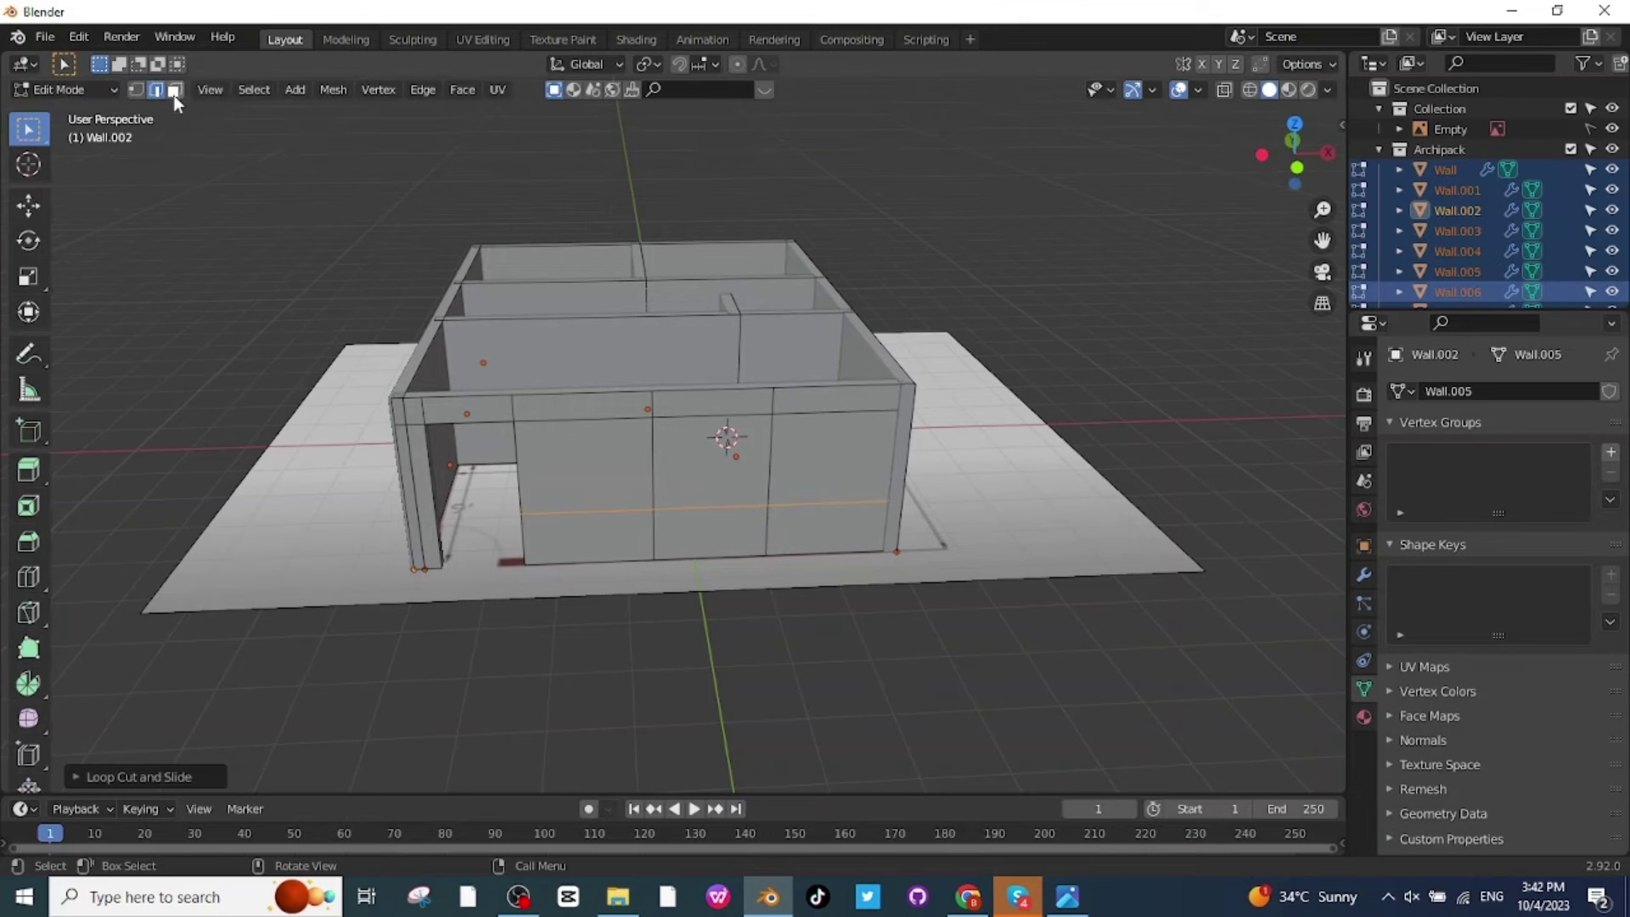
key("3")
left_click(726, 472)
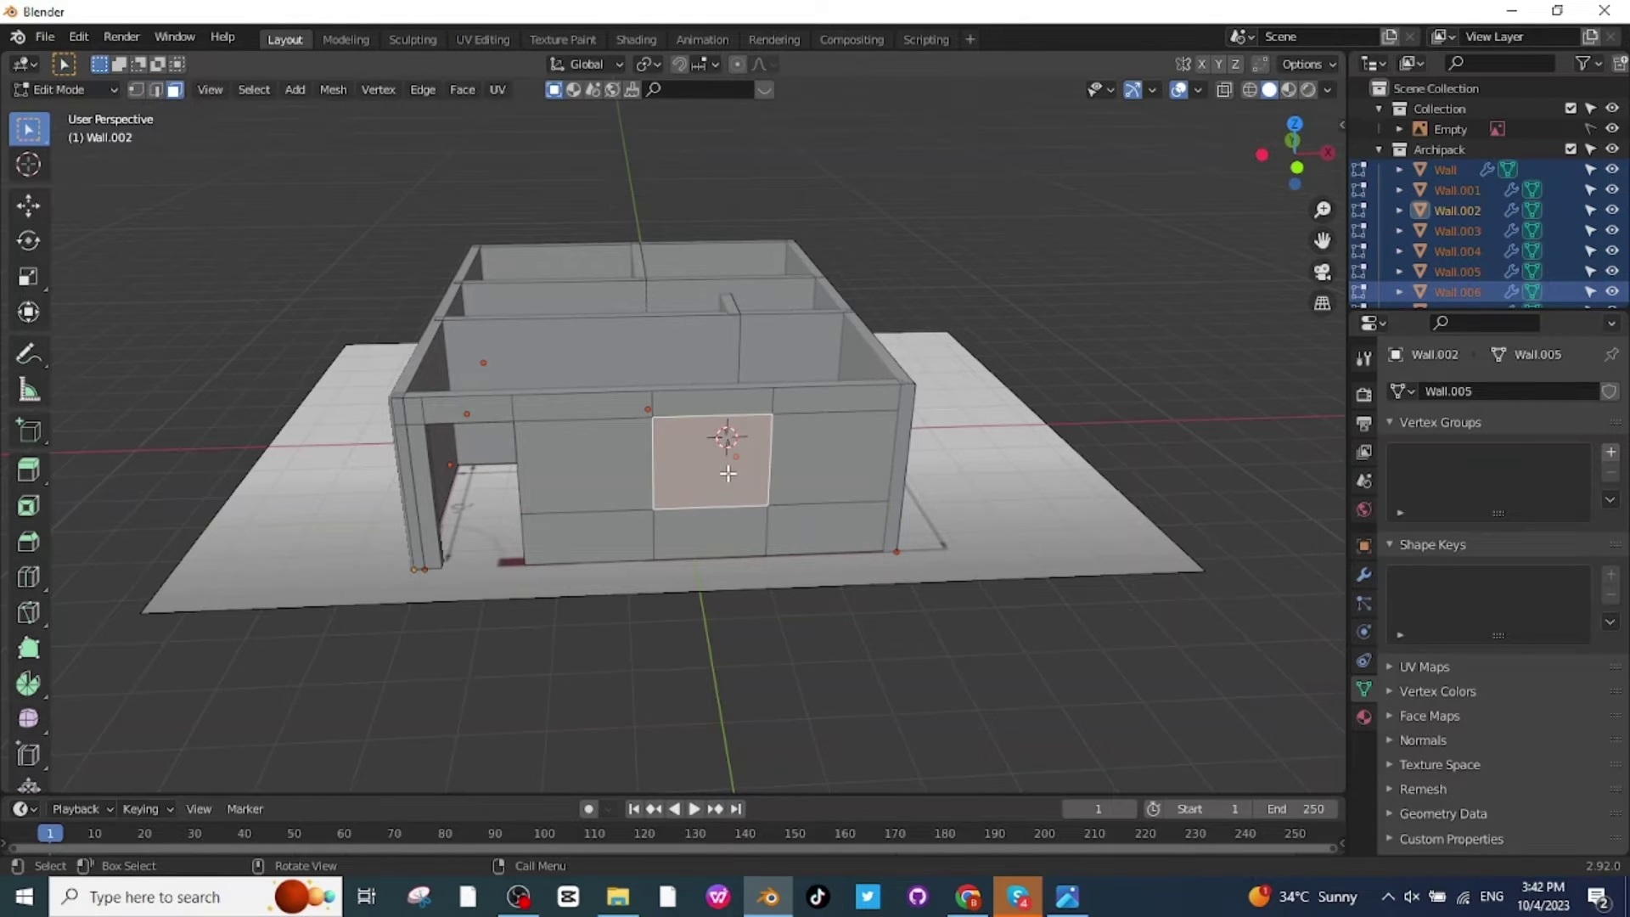
key("x")
left_click(721, 472)
middle_click_drag(721, 473, 1091, 552)
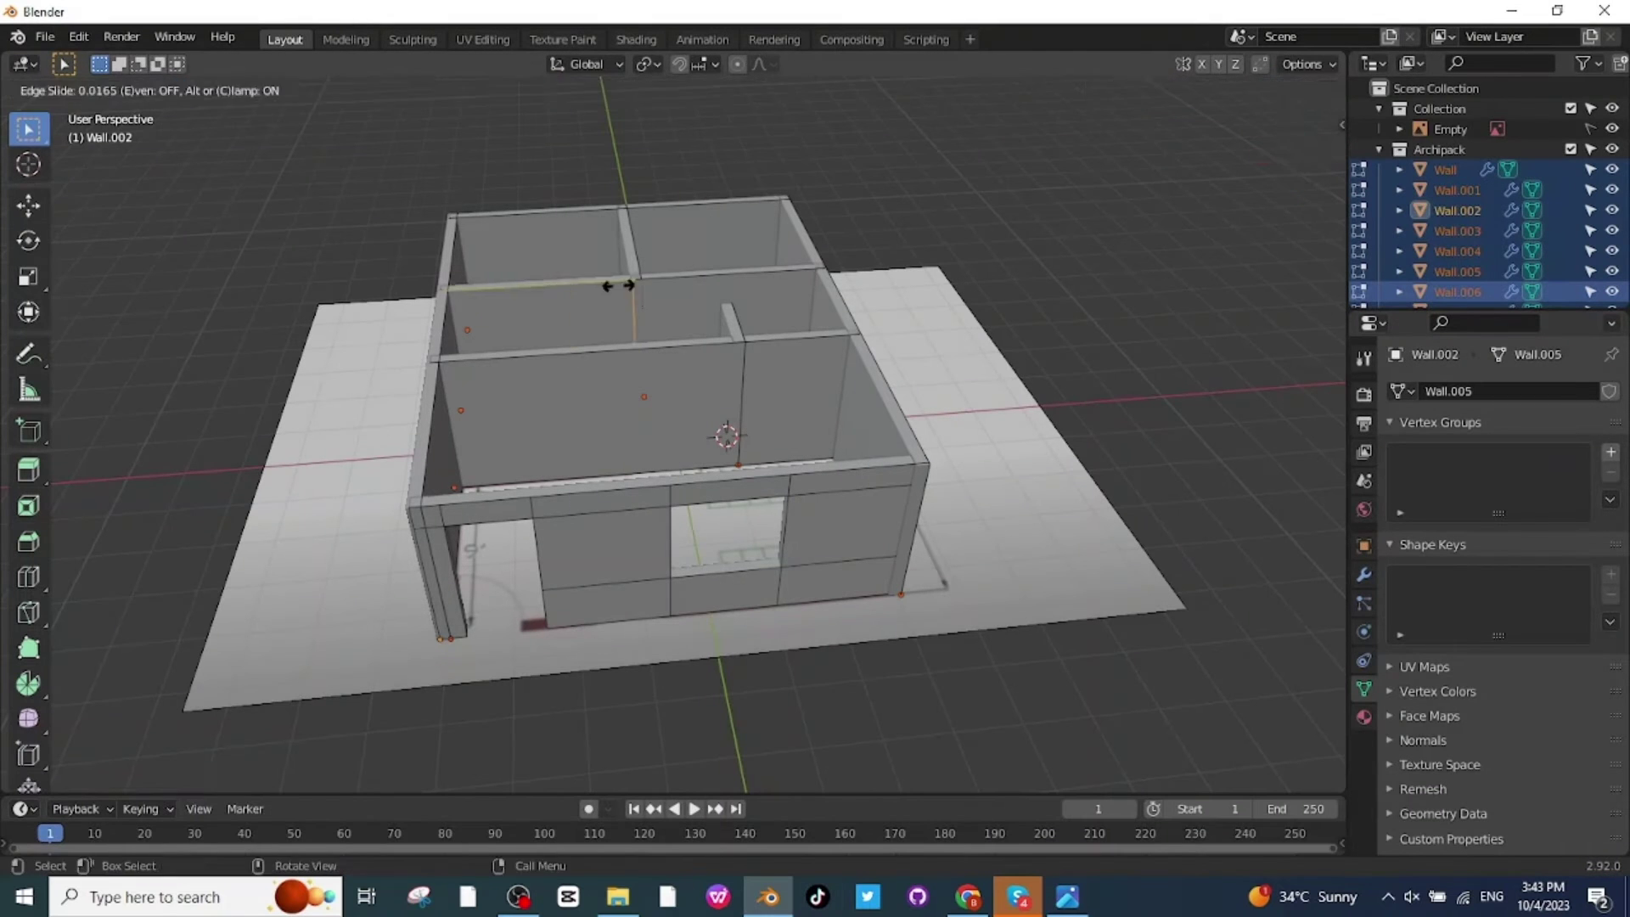
- Cut the remaining door and window openings into the other walls
key("g")
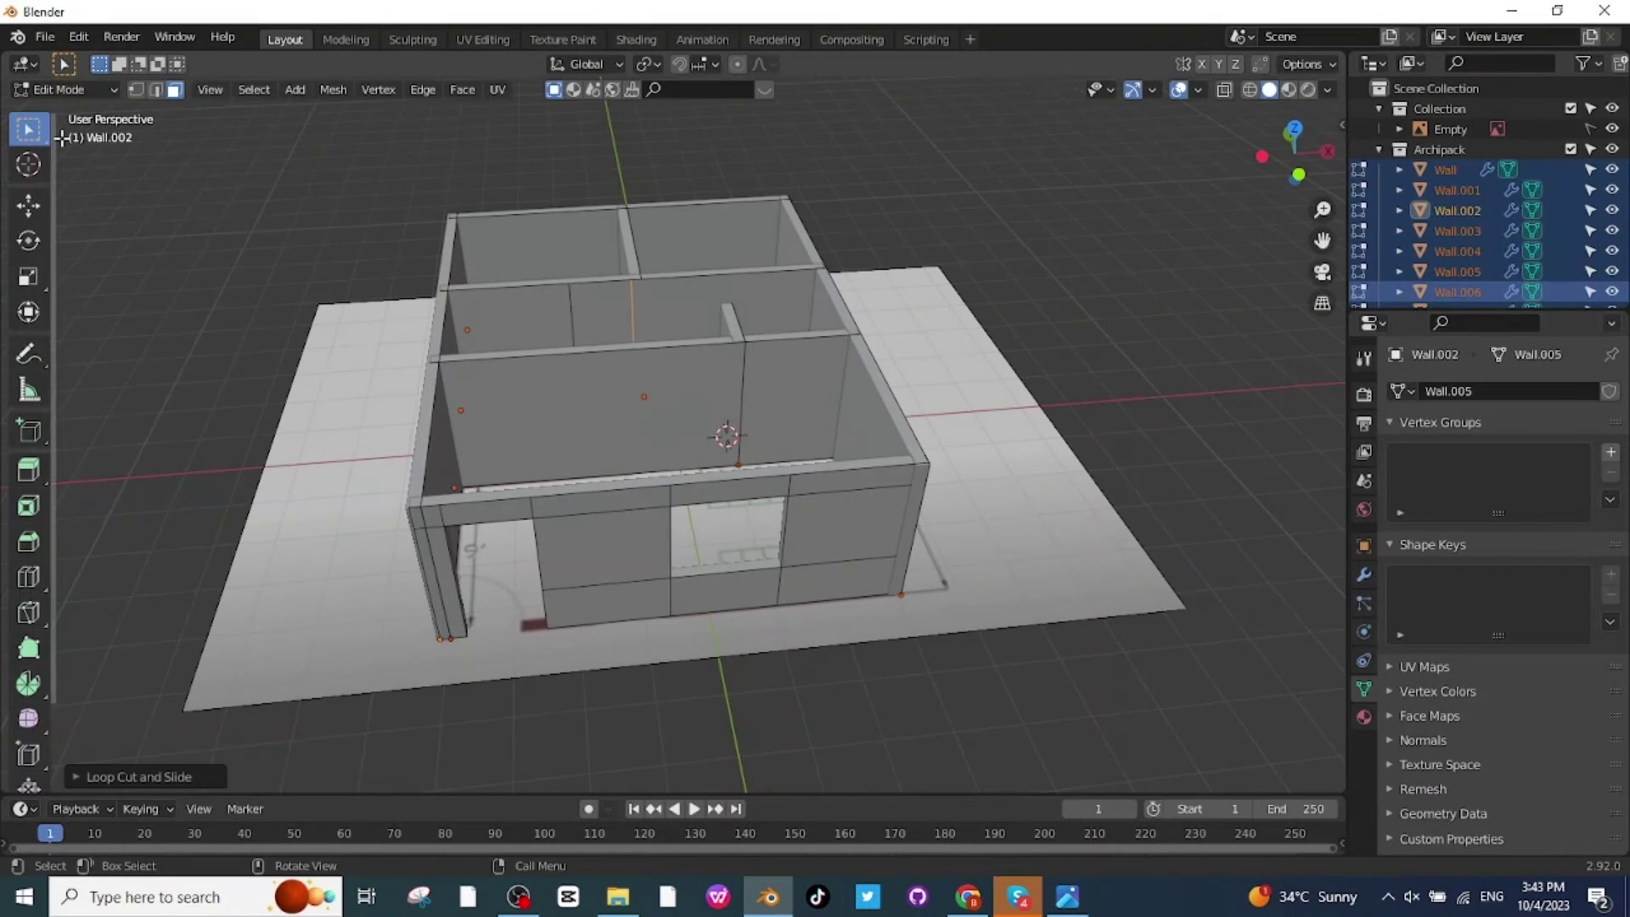
left_click(645, 340)
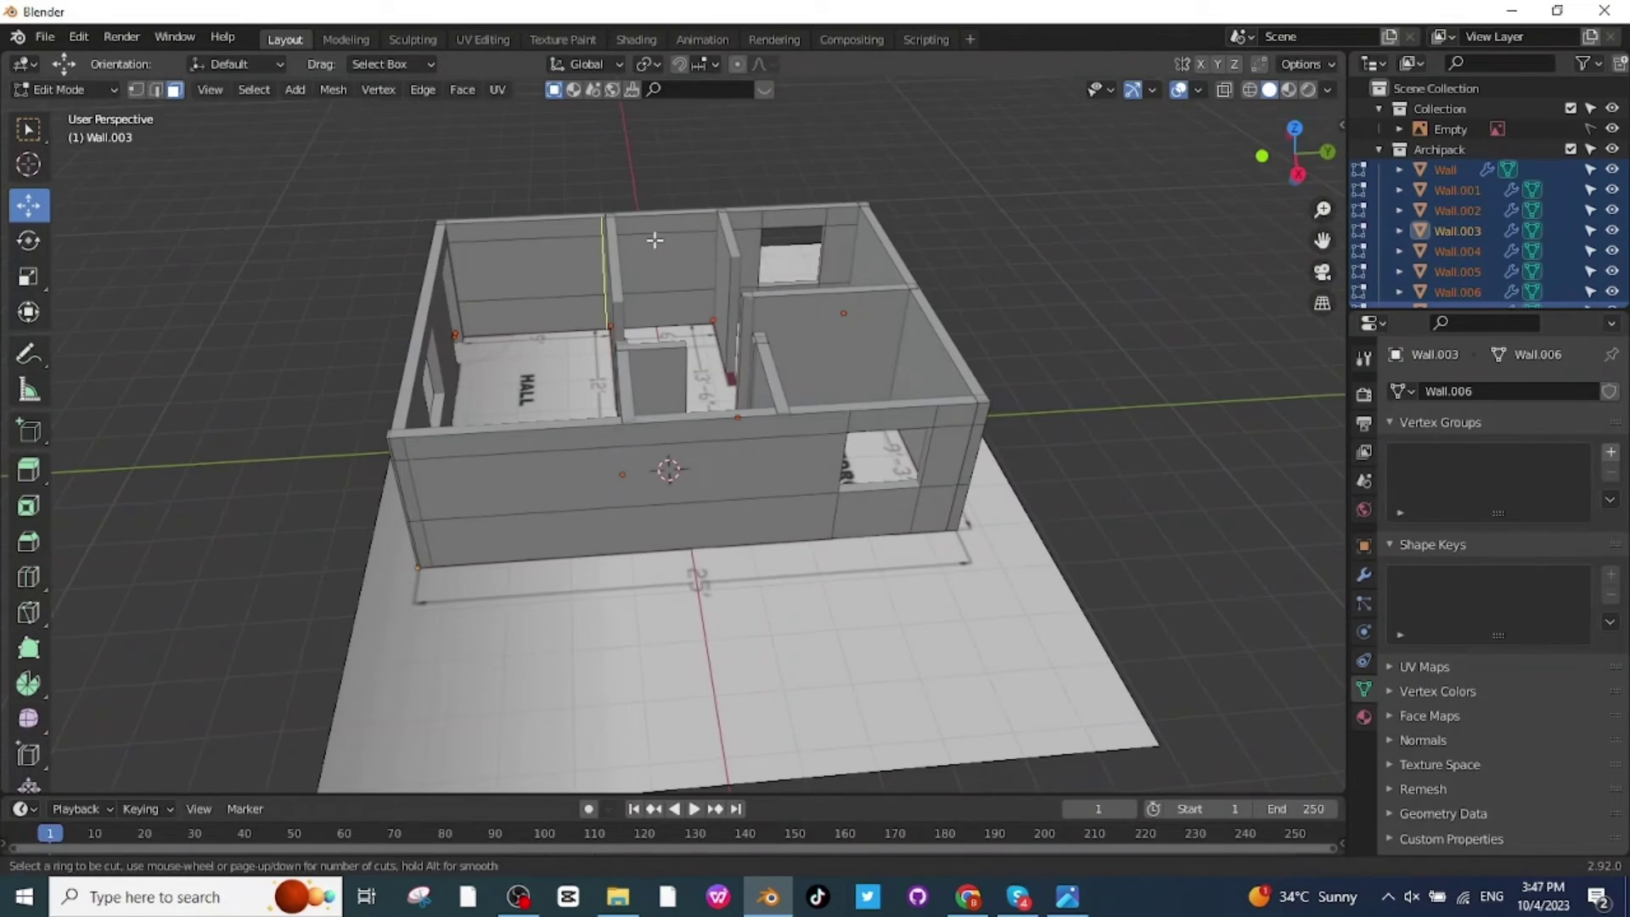
key("x")
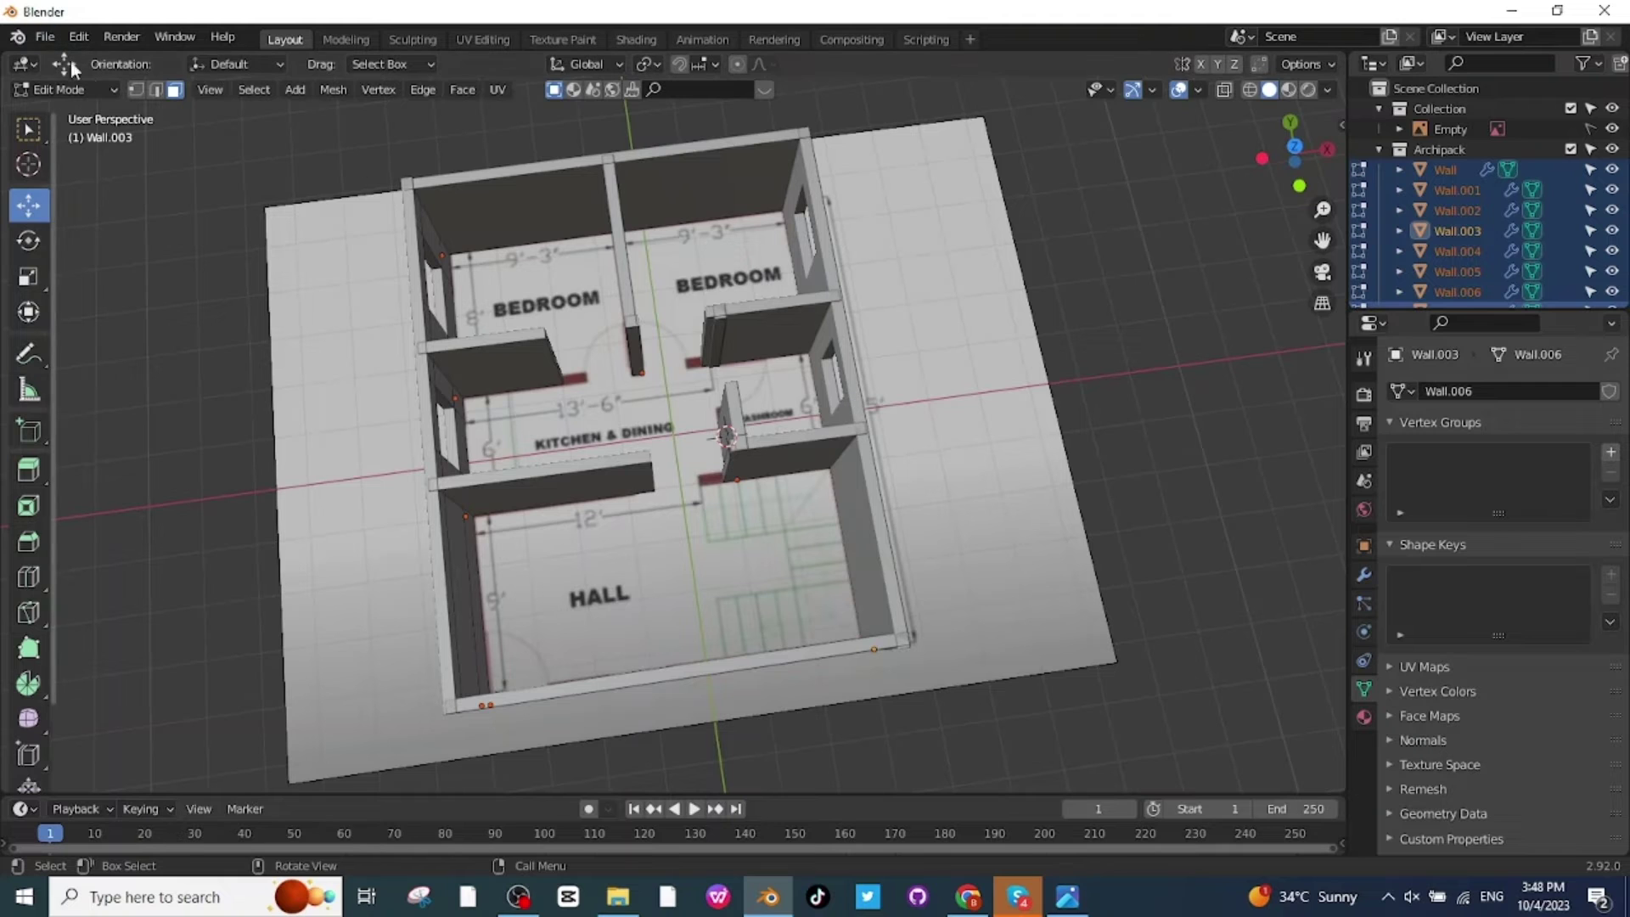
- Return to Object Mode with all walls deselected and view the house in three-quarter
left_click(63, 89)
left_click(62, 109)
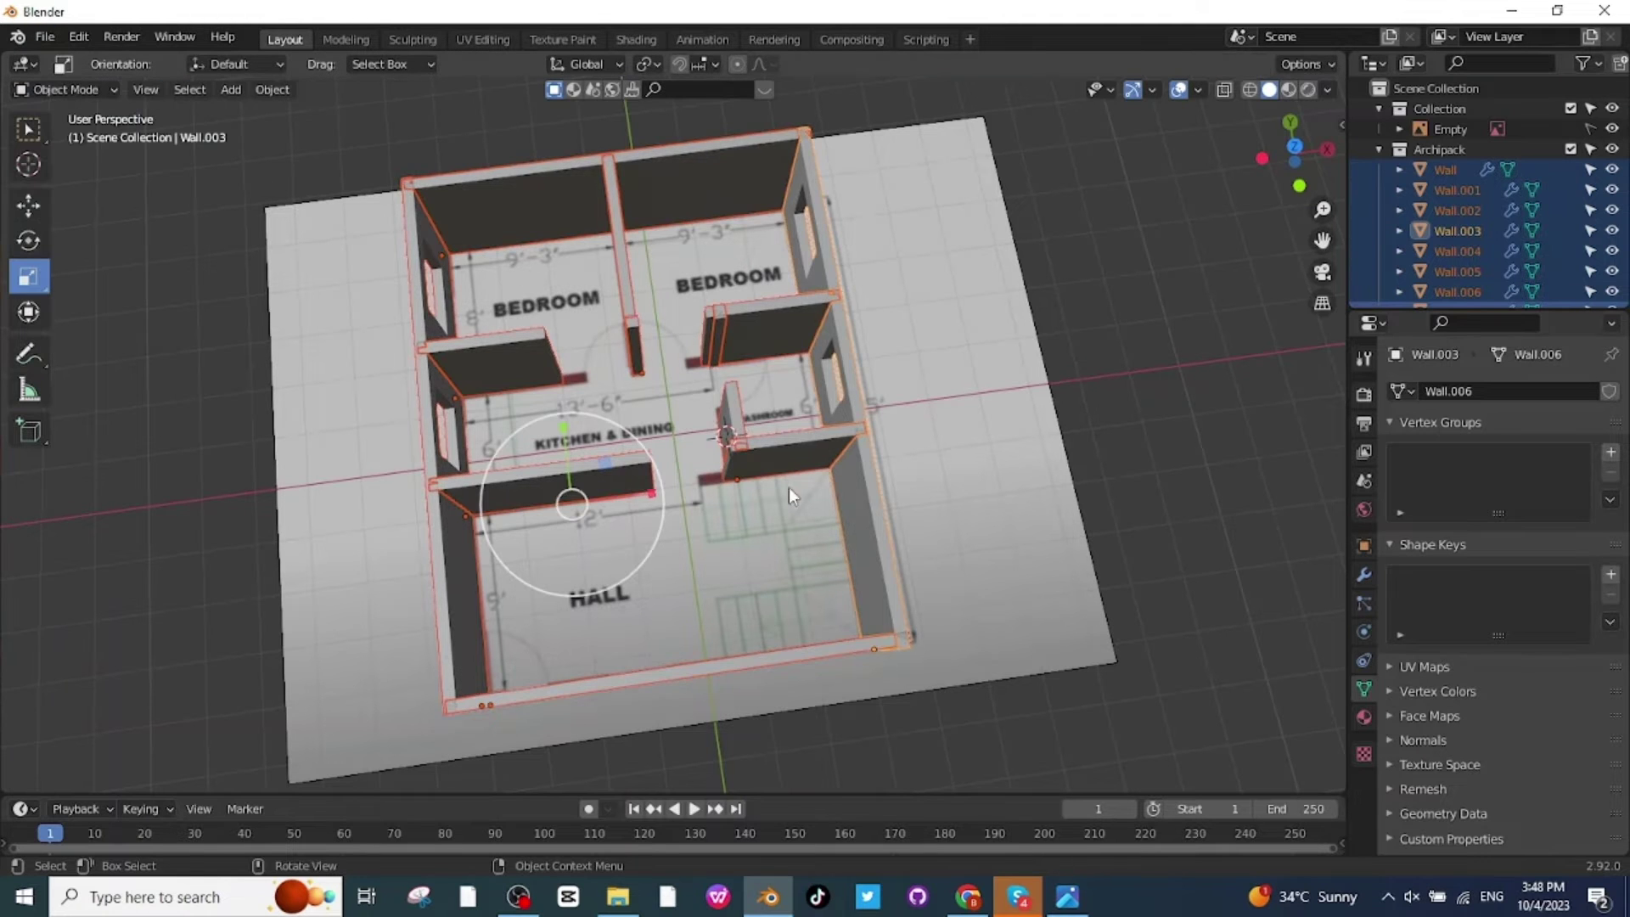
key("alt+a")
middle_click_drag(946, 553, 442, 212)
- Add an Archipack door using the 80x200 preset
left_click(272, 90)
mouse_move(281, 121)
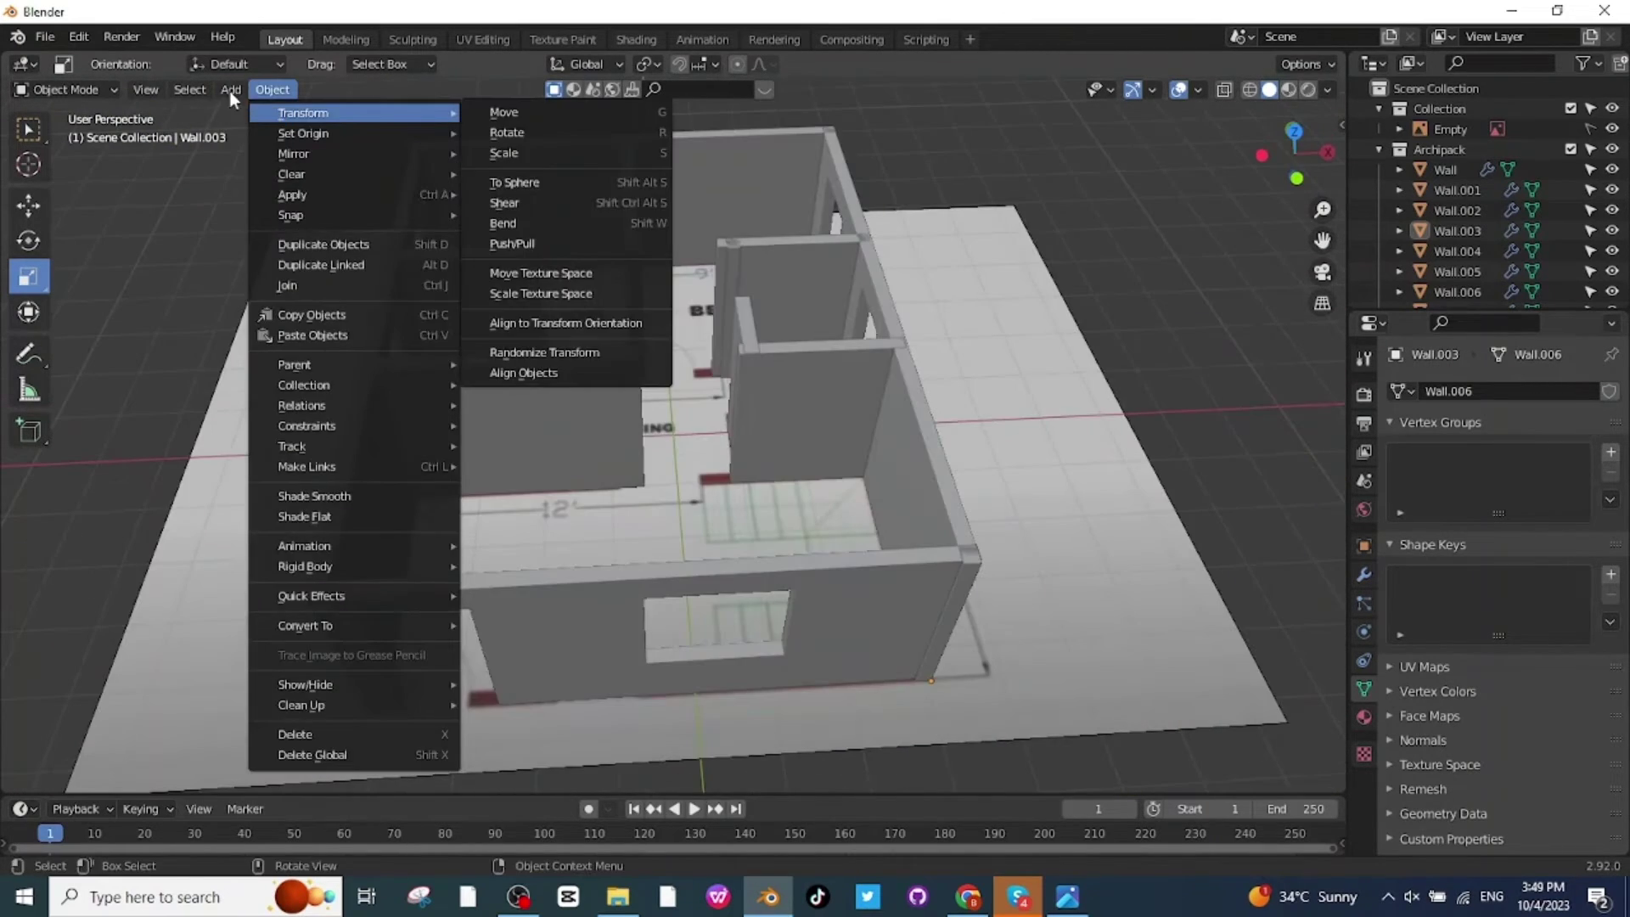
mouse_move(231, 89)
mouse_move(350, 119)
mouse_move(469, 335)
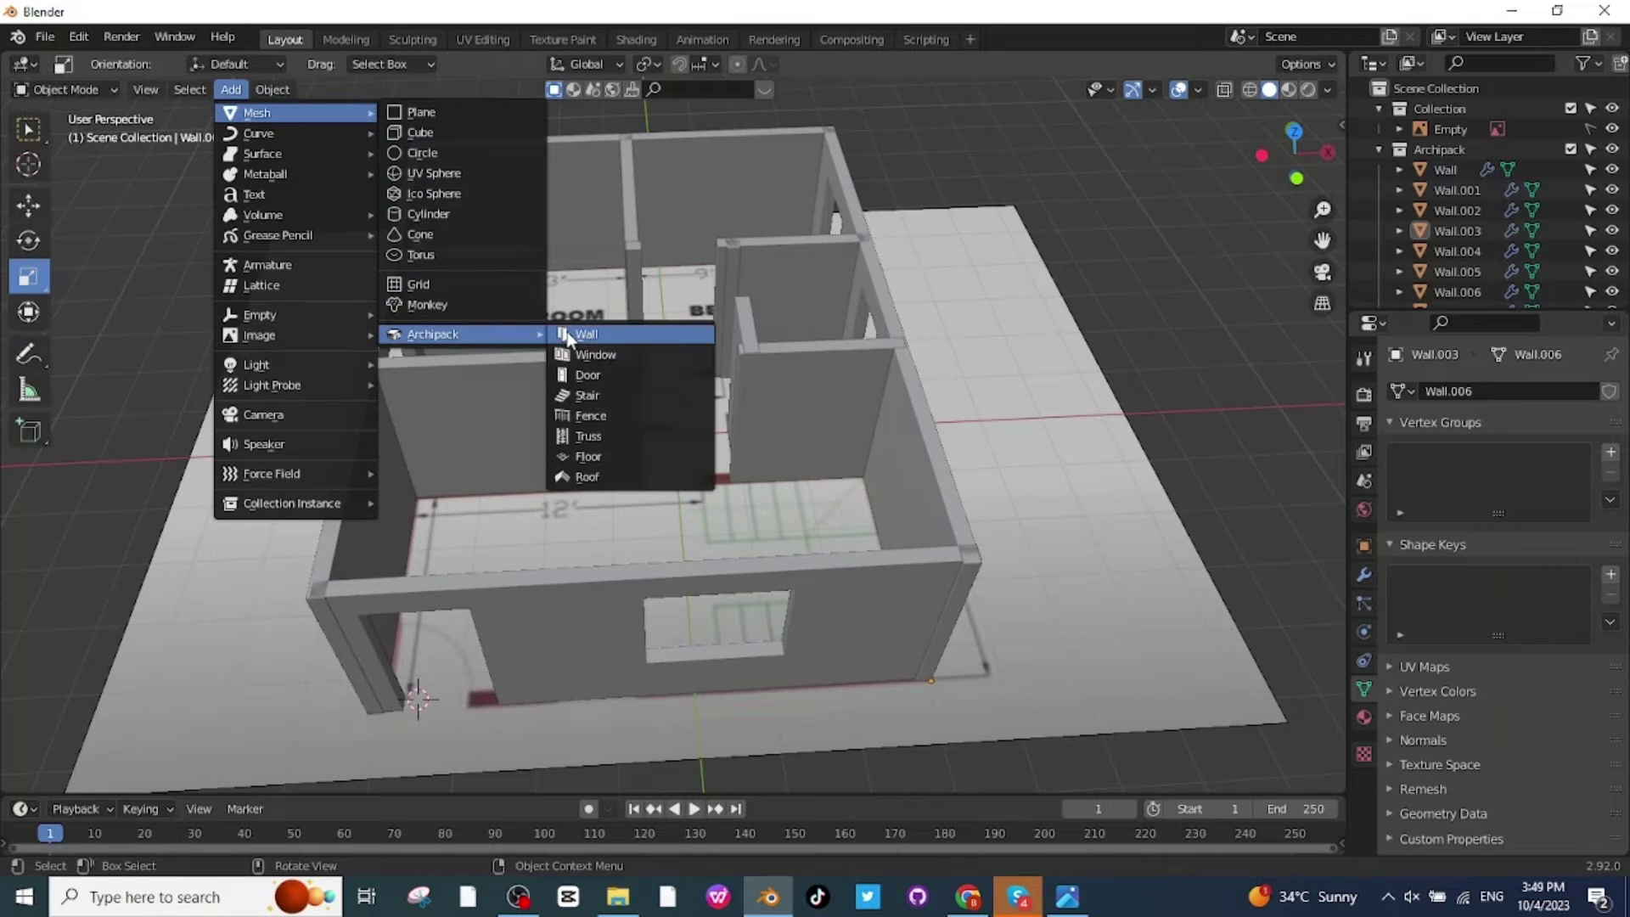
left_click(595, 375)
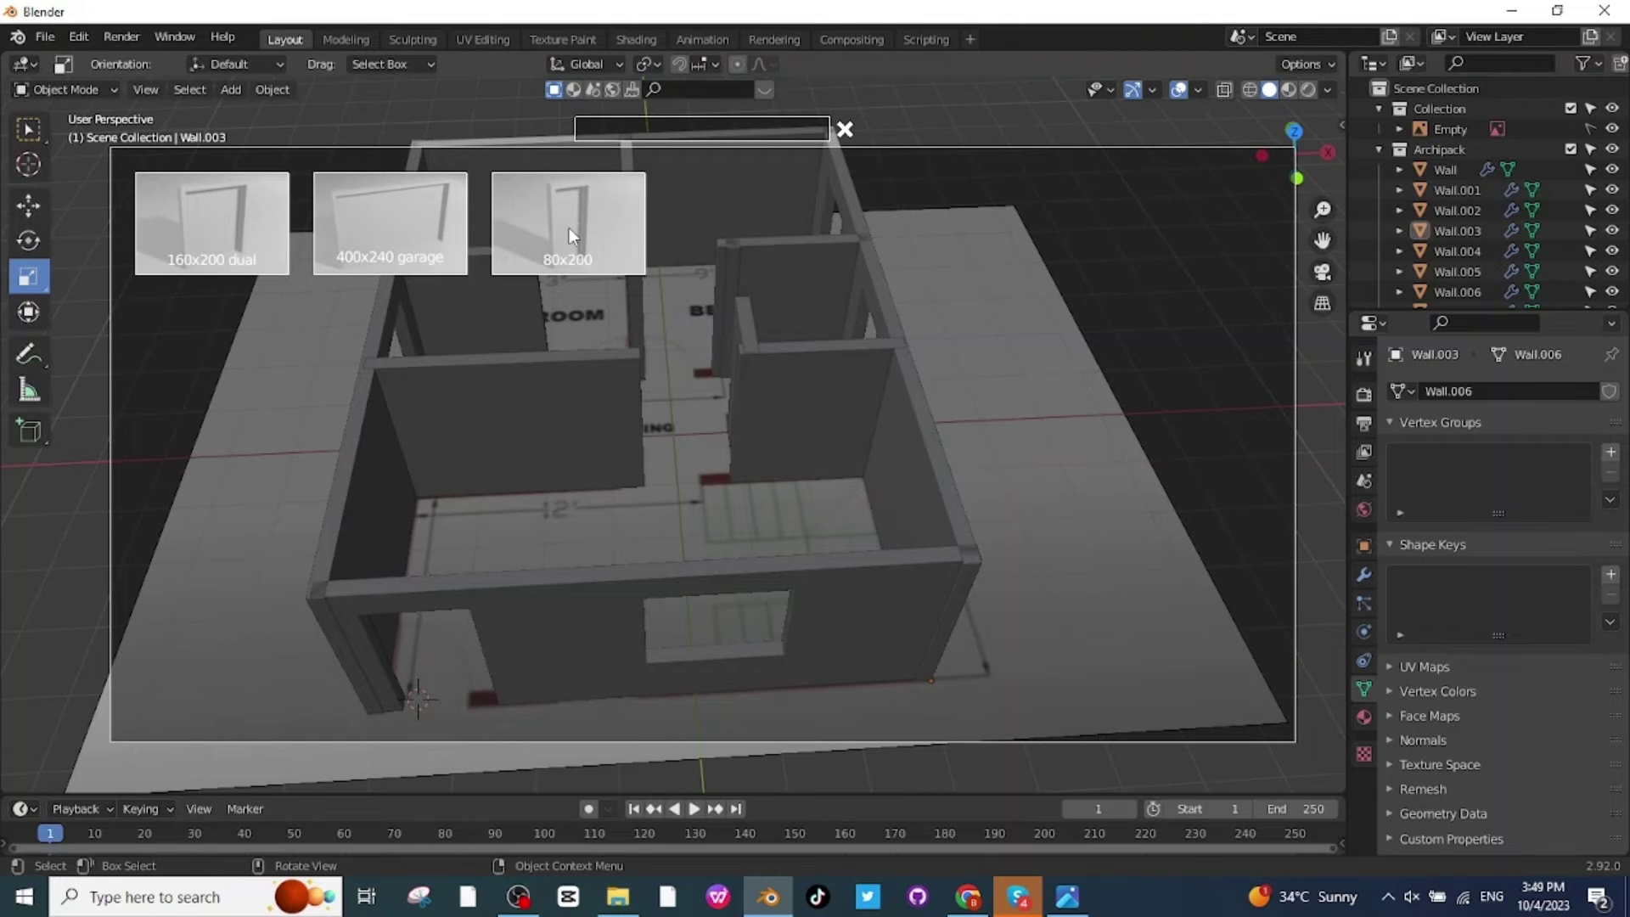
left_click(601, 252)
- Move the door into the front-wall doorway and scale it up uniformly
middle_click_drag(679, 668, 689, 535)
key("shift+space")
key("g")
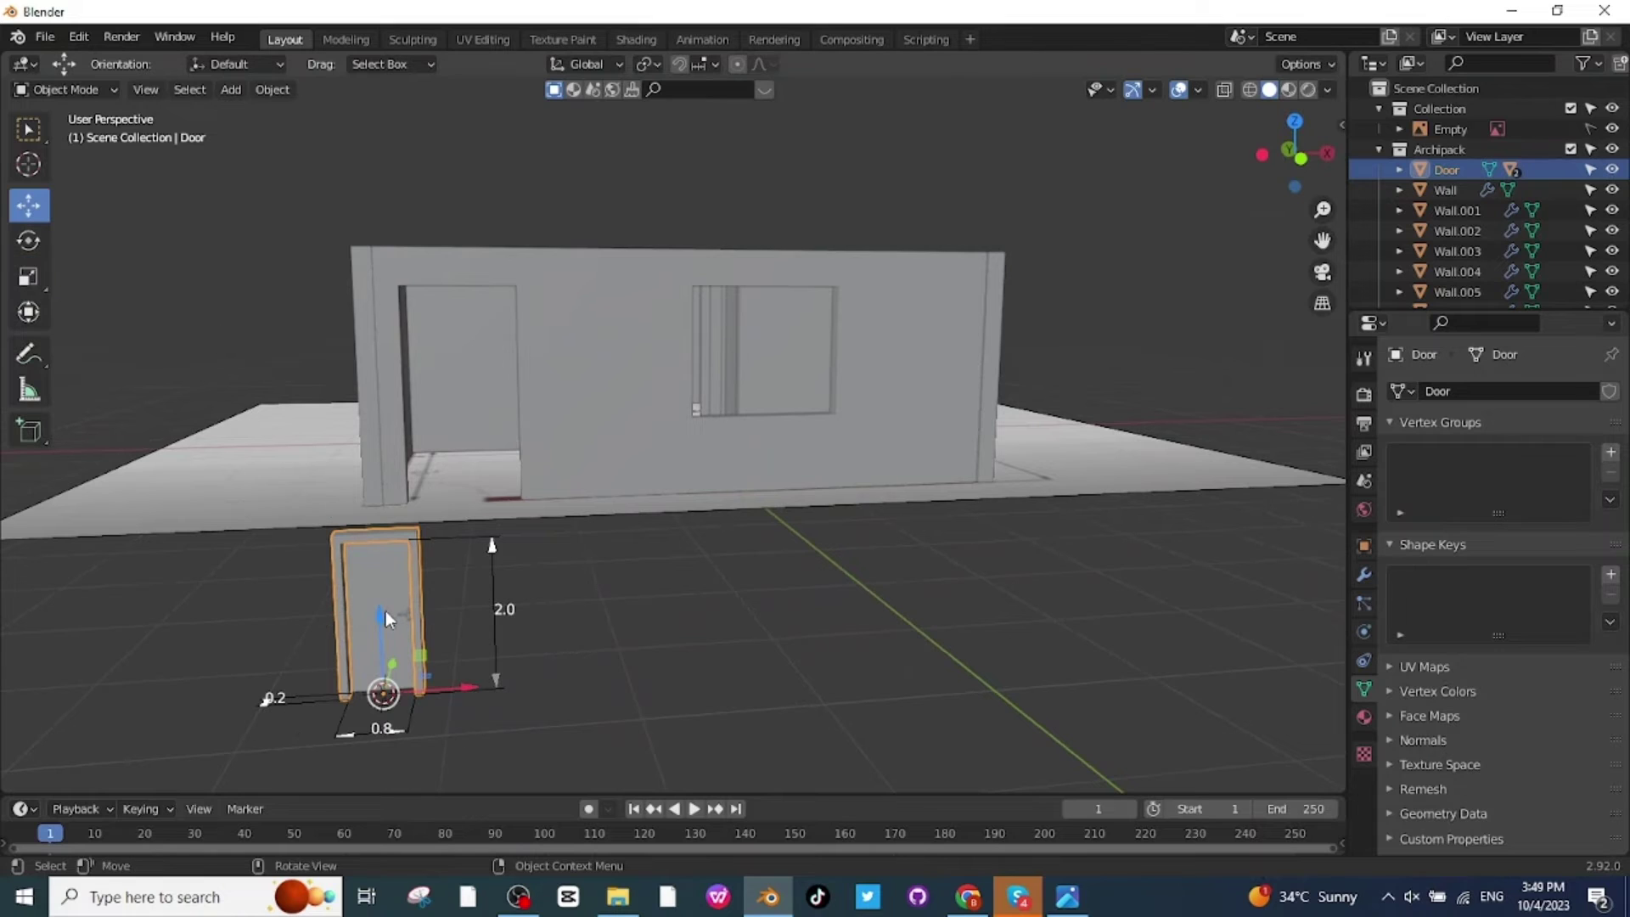
left_click_drag(384, 618, 647, 515)
key("s")
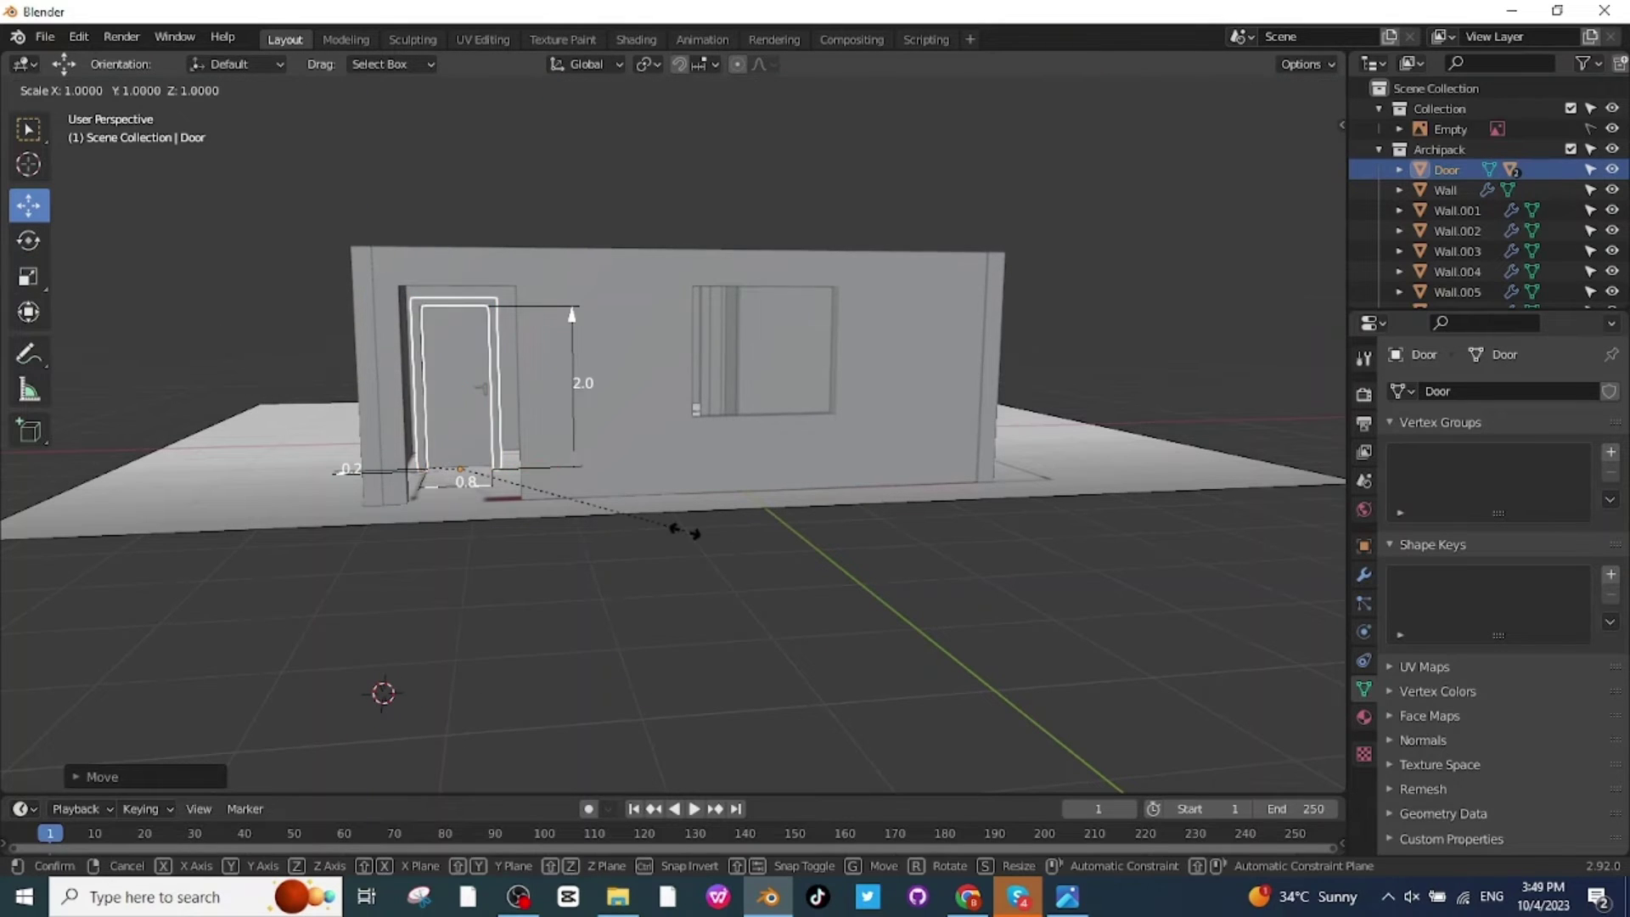
left_click(720, 552)
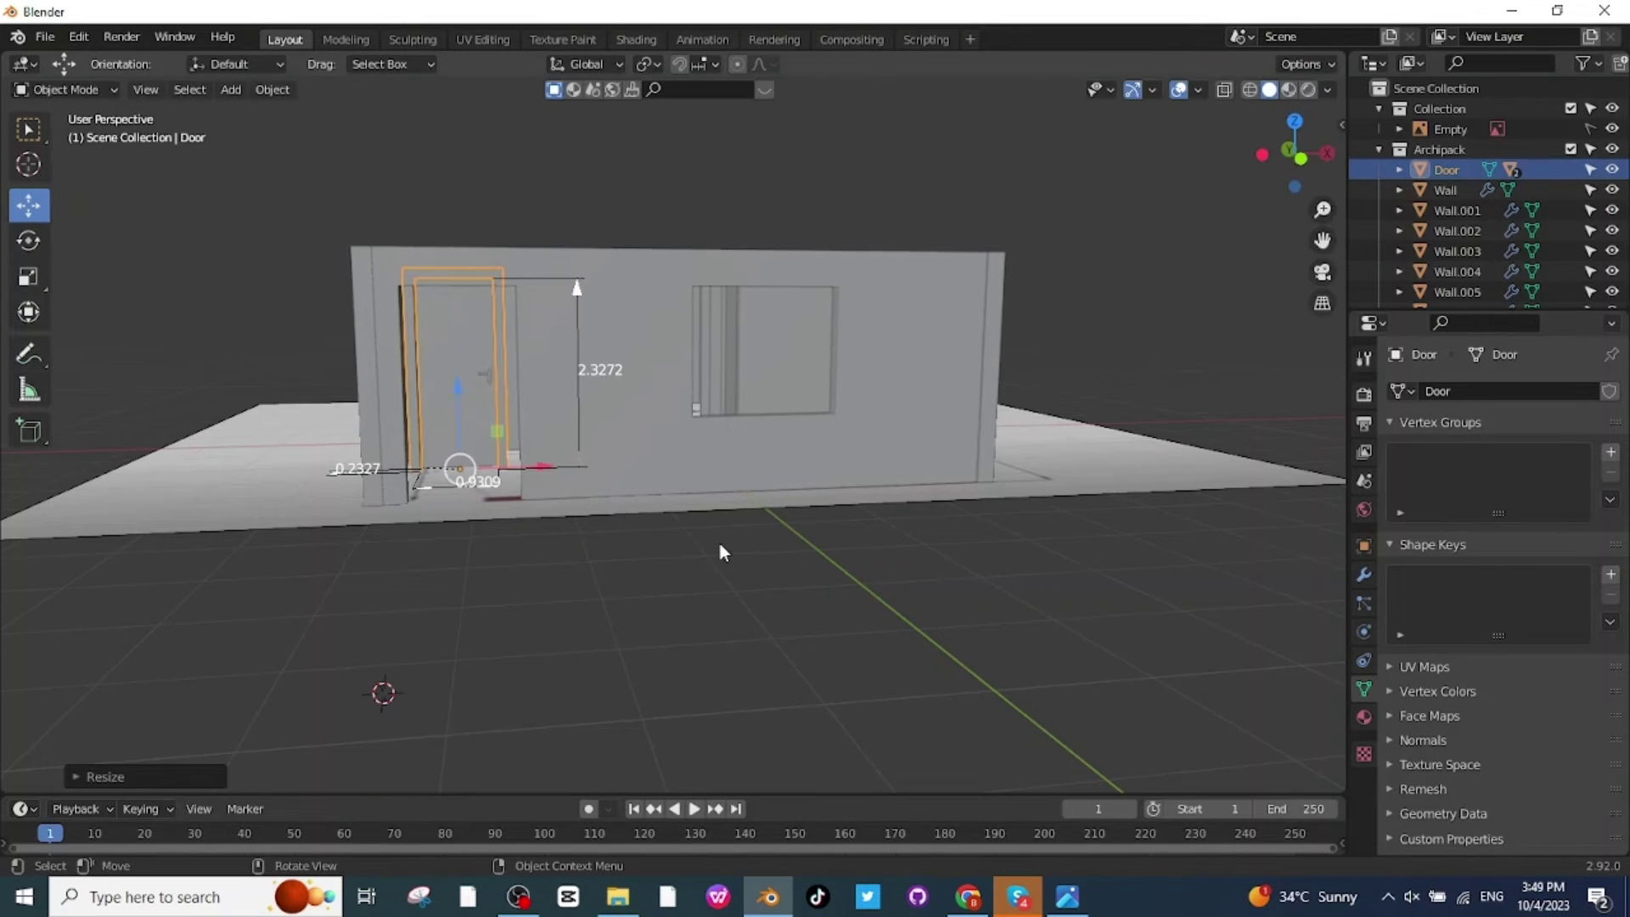
- Widen the door along X, slide it into the opening, and thin its Y depth
key("s")
key("x")
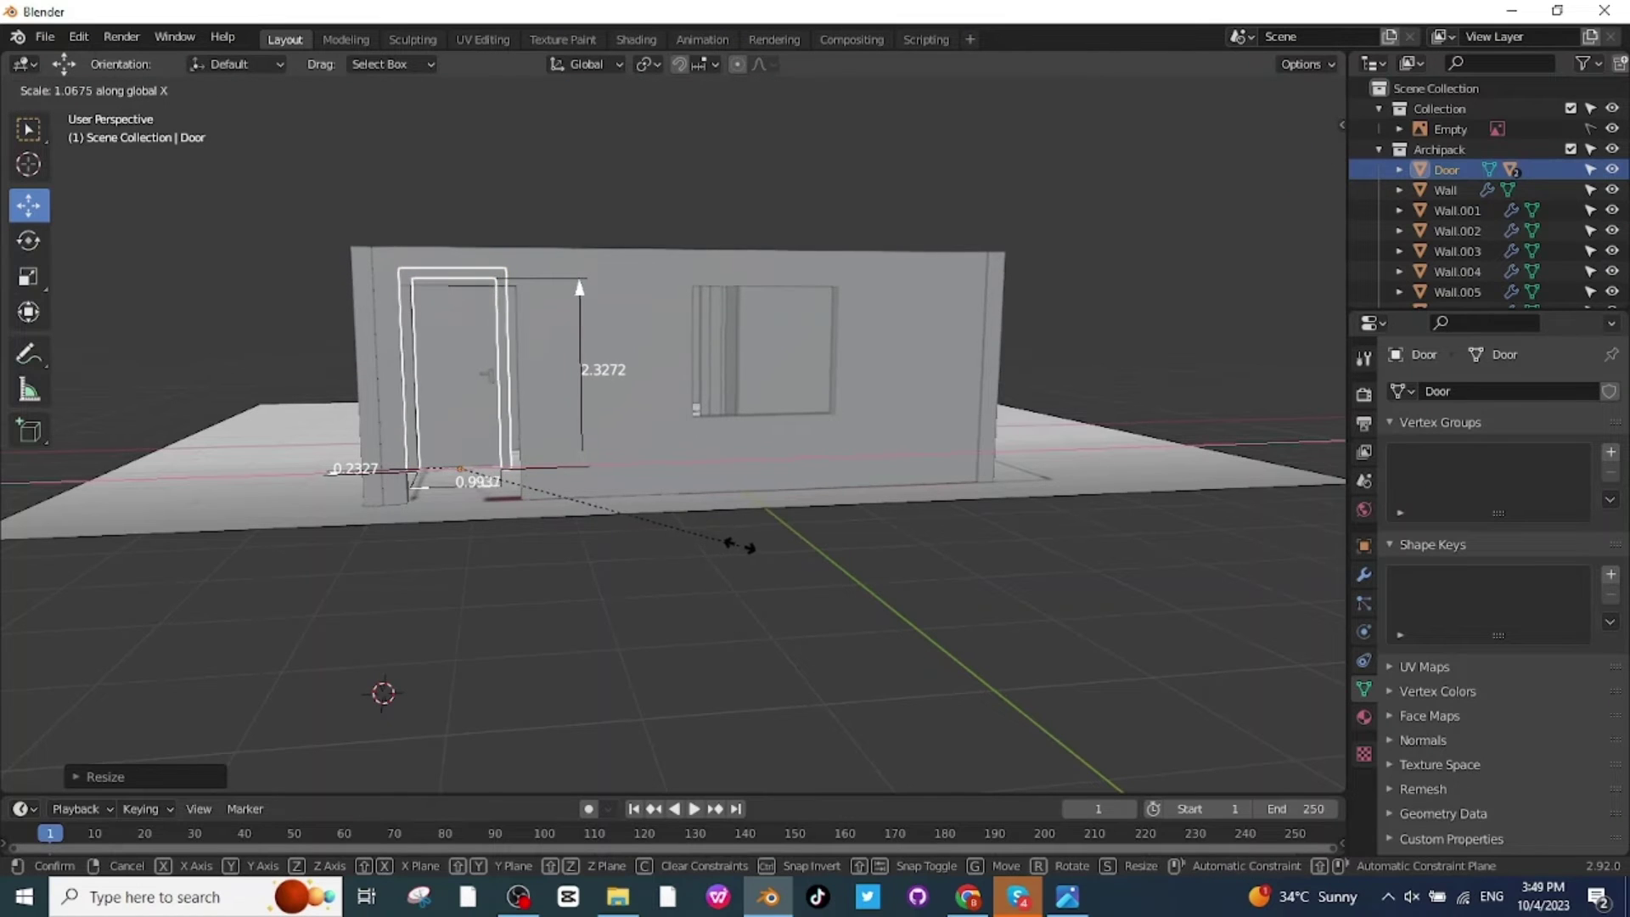
left_click(752, 547)
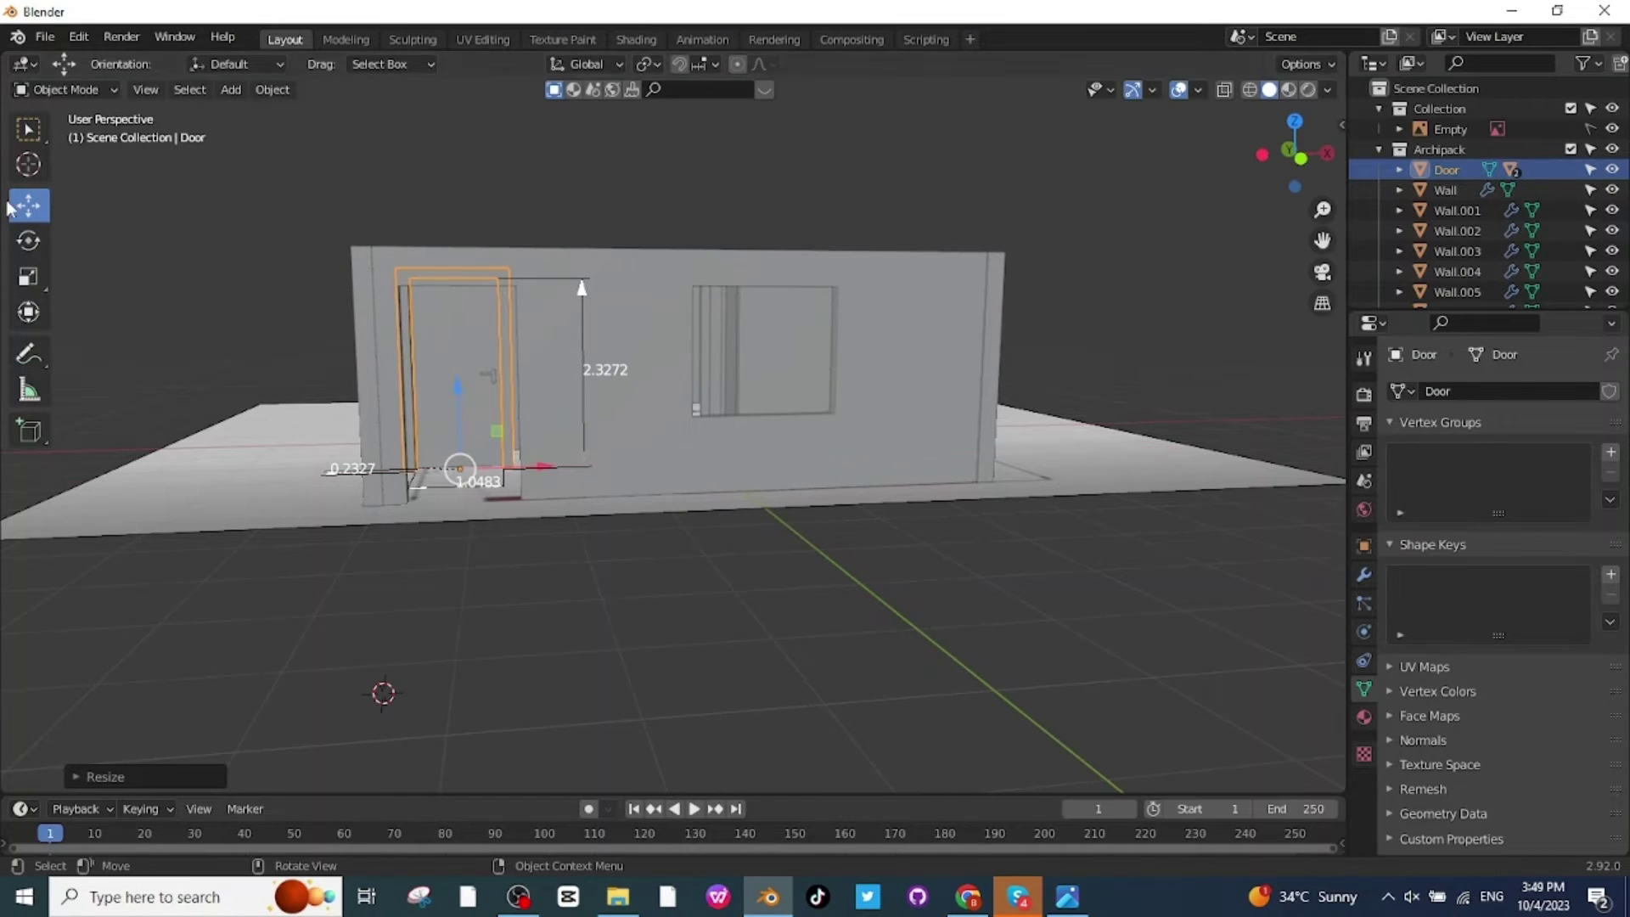
left_click_drag(555, 468, 549, 469)
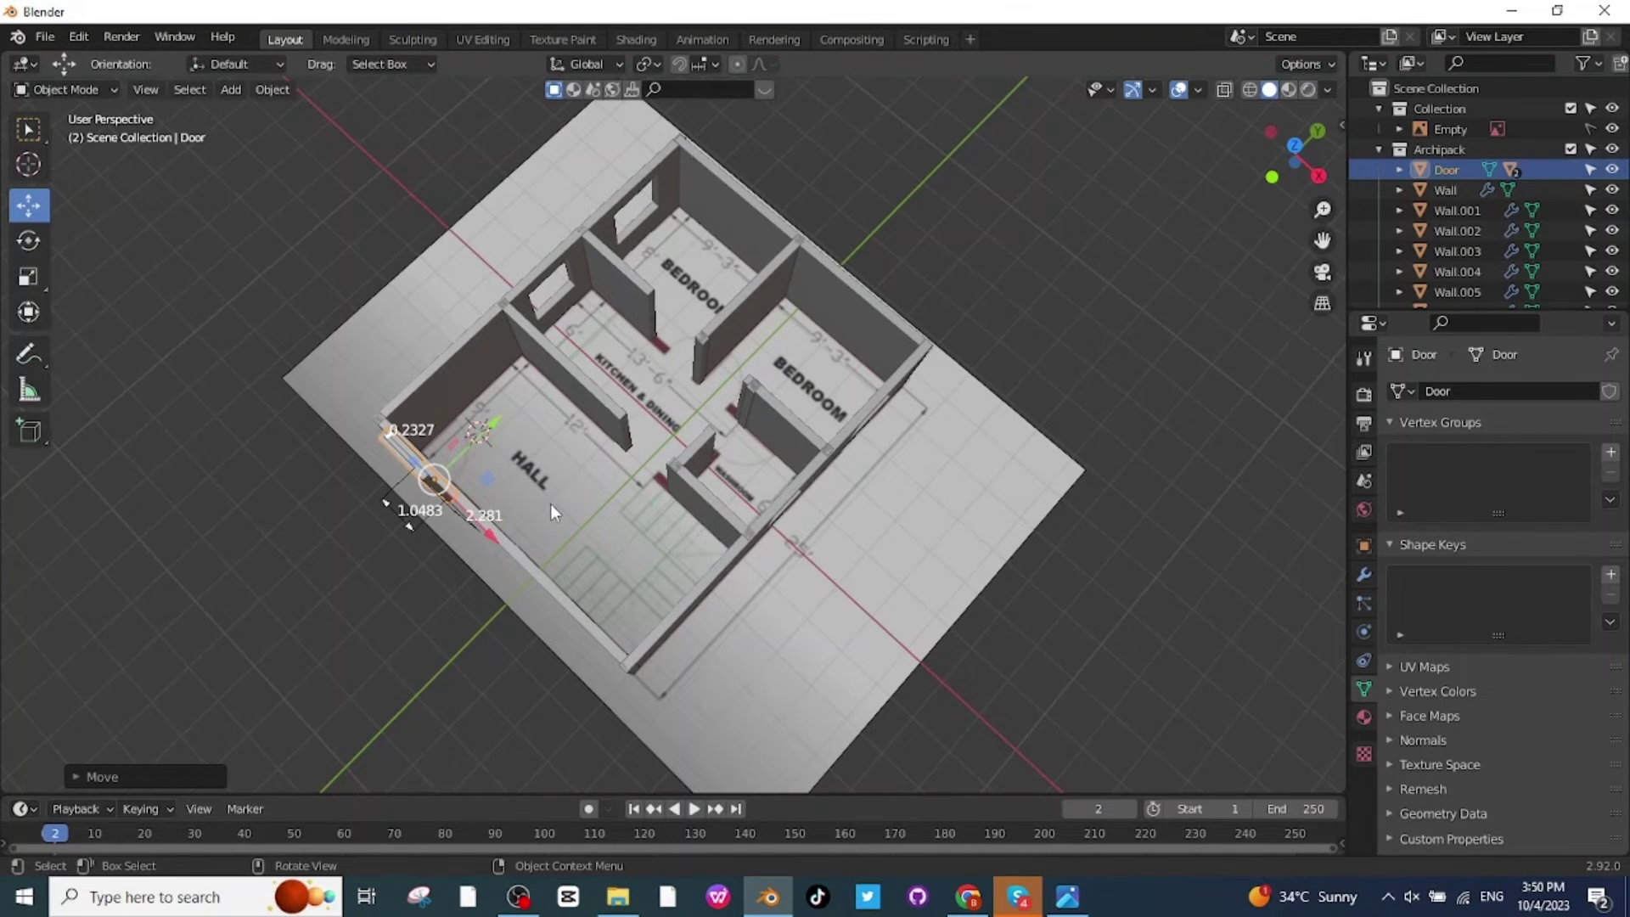
key("s")
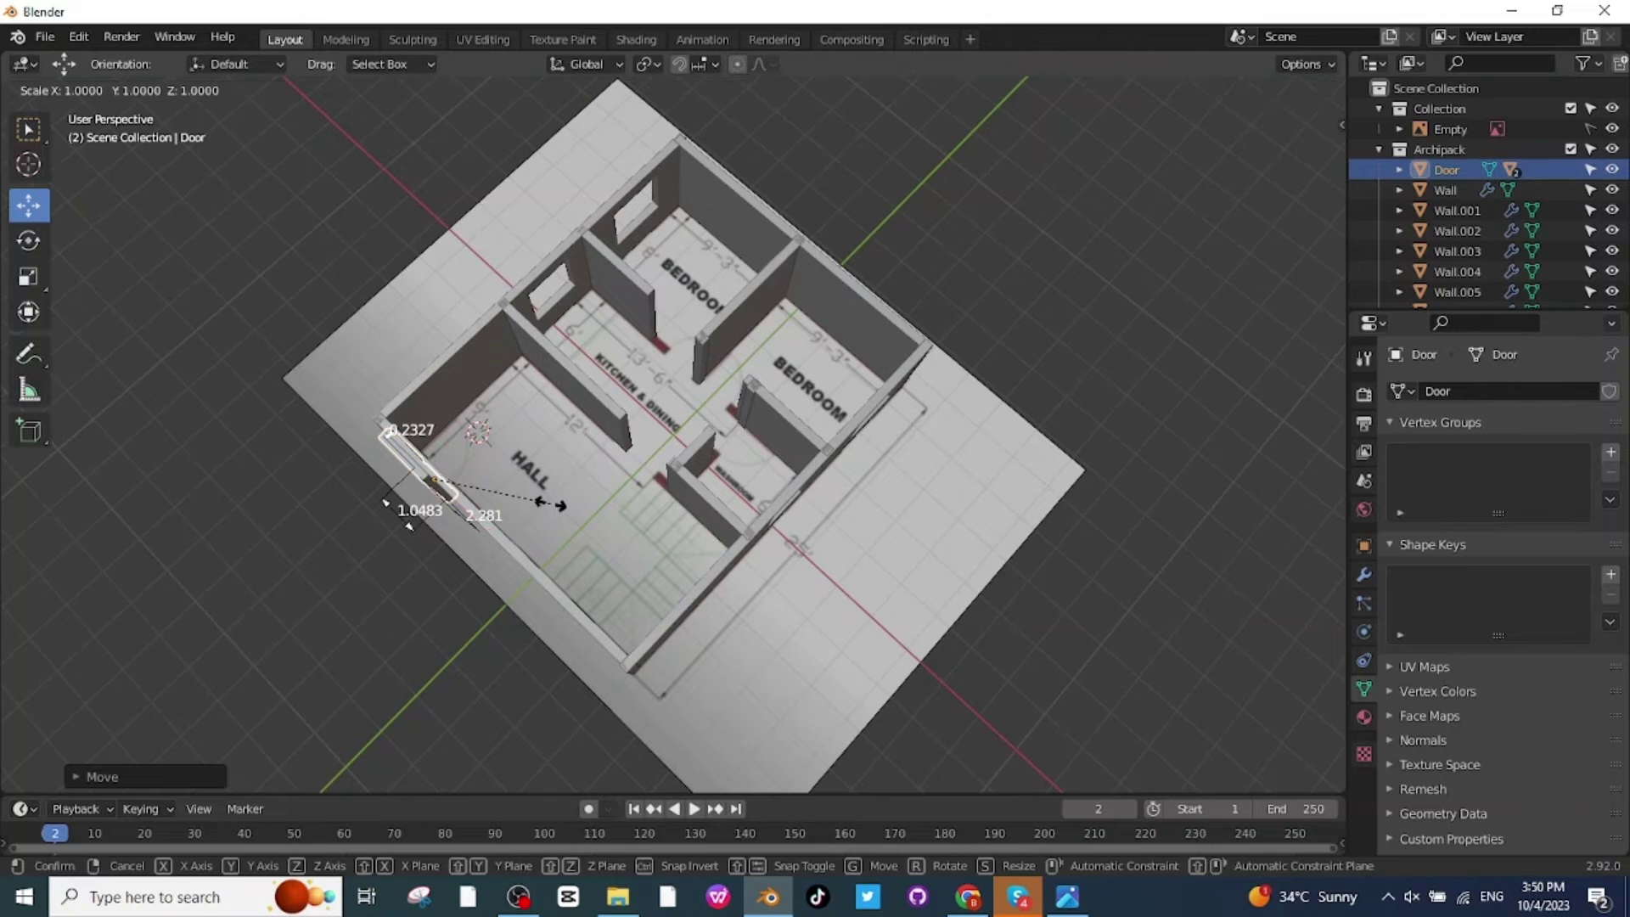
key("y")
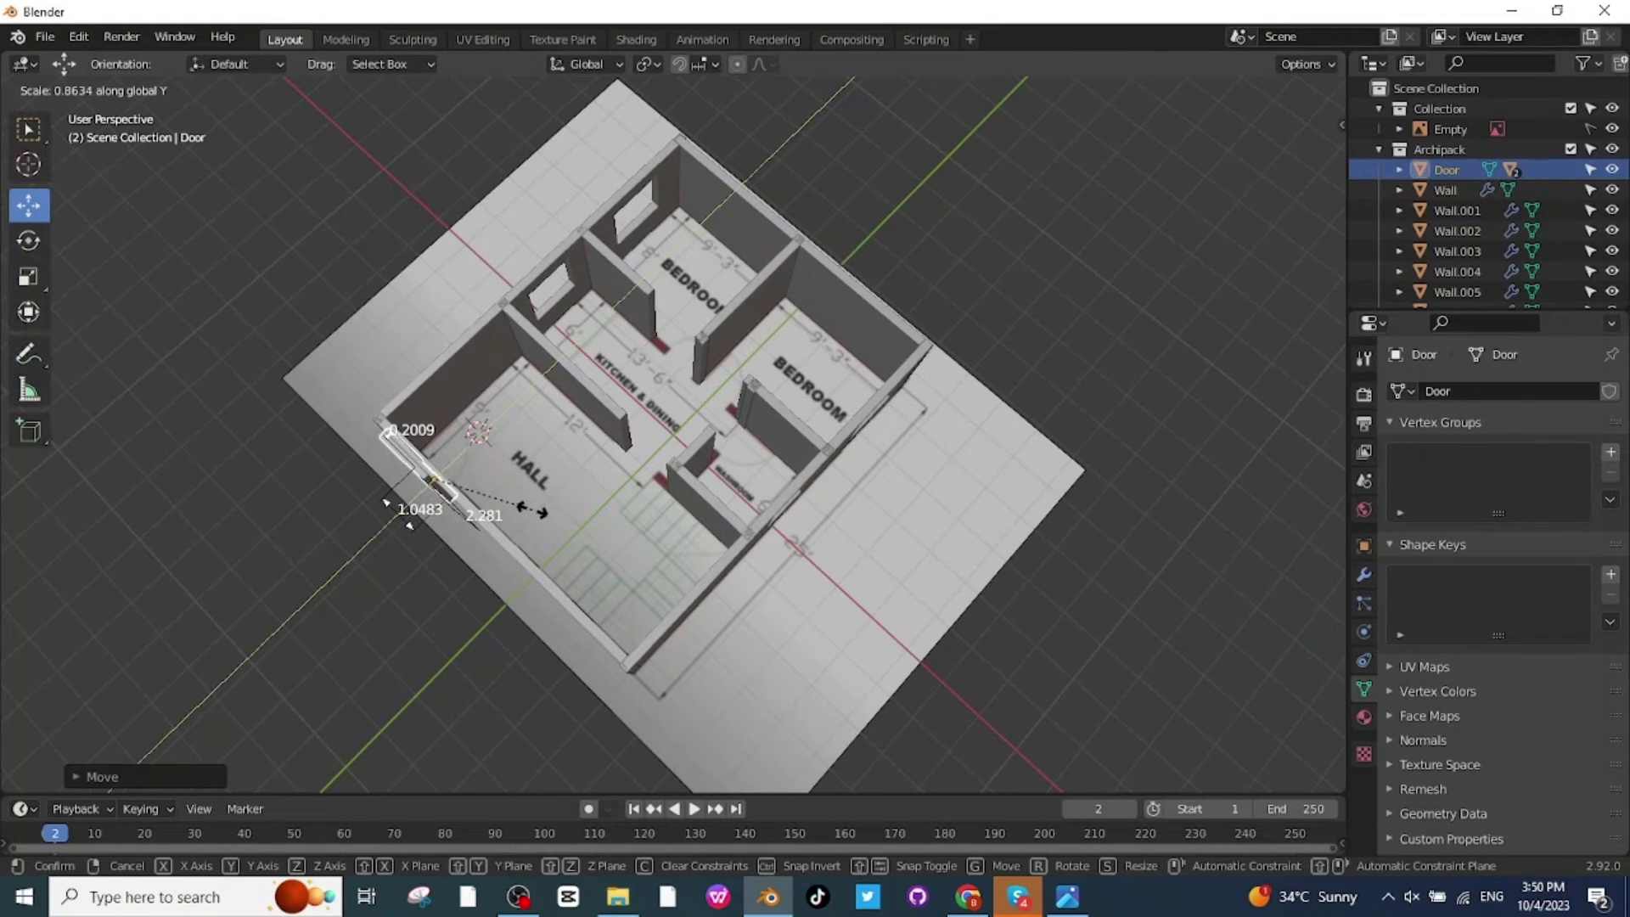
left_click(533, 511)
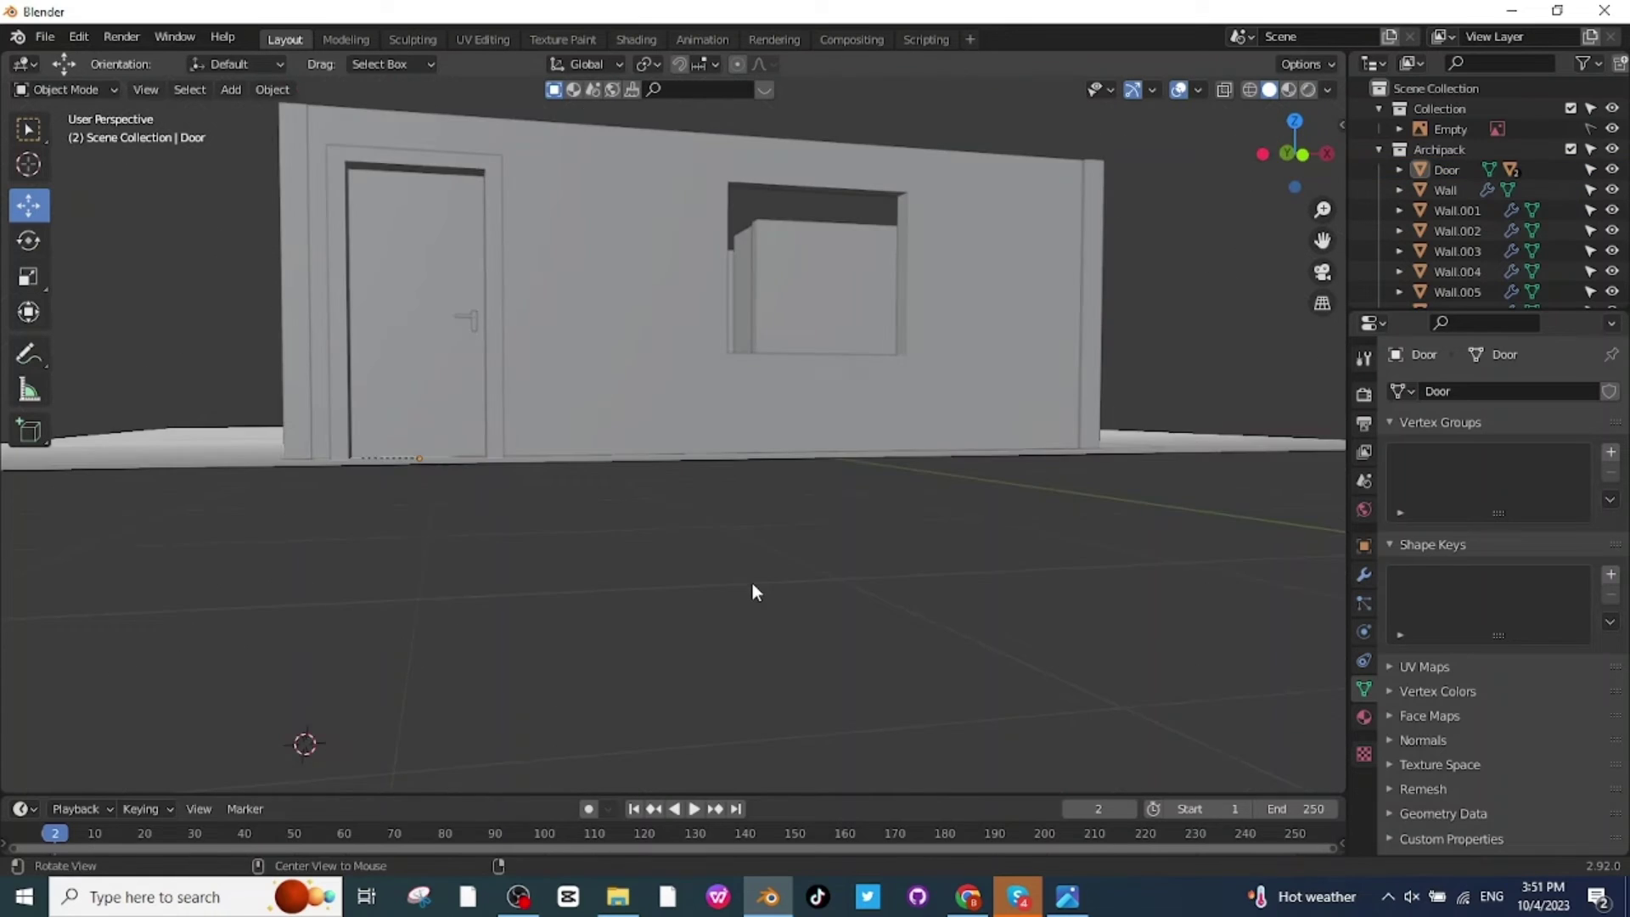
middle_click_drag(751, 583, 716, 609)
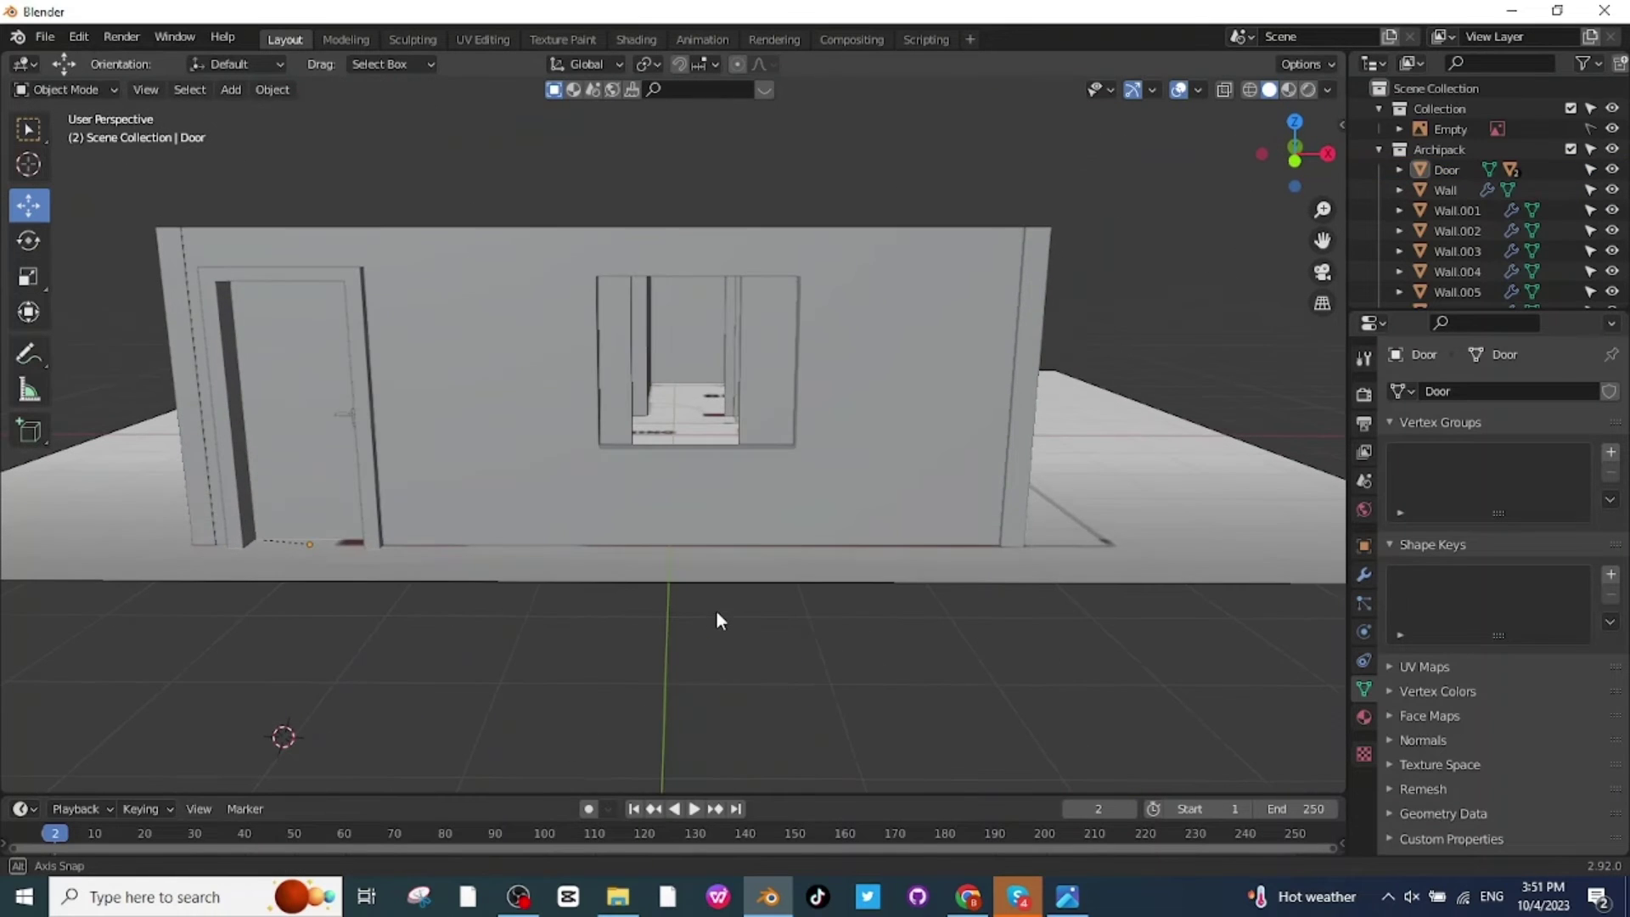
- Add an Archipack window from the window presets
left_click(230, 90)
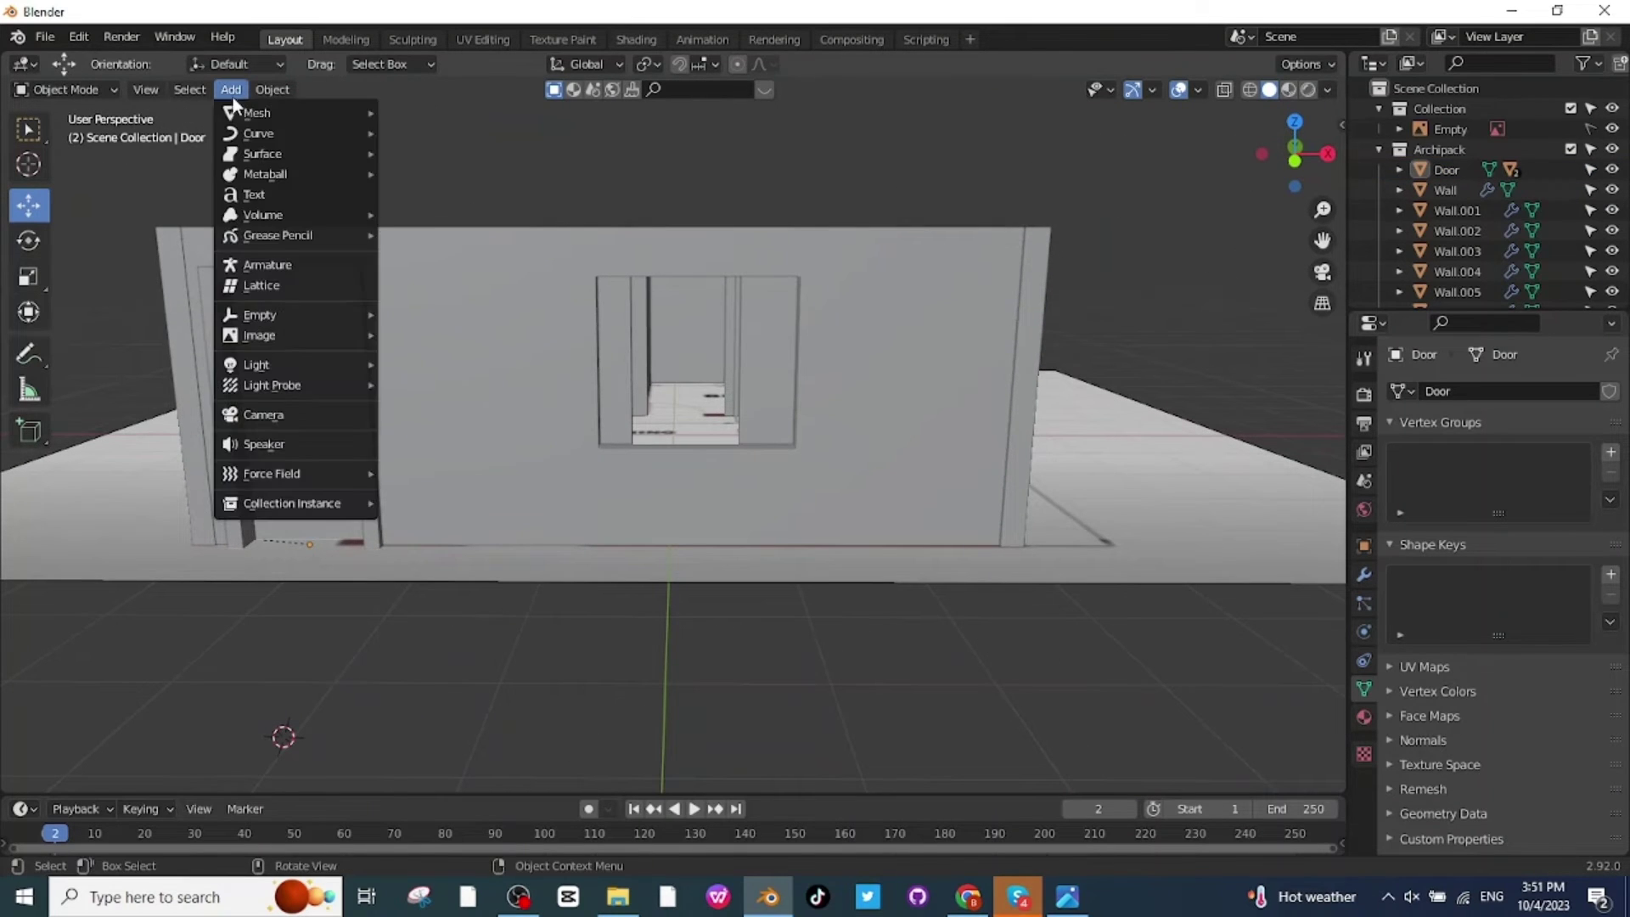
mouse_move(248, 112)
mouse_move(444, 329)
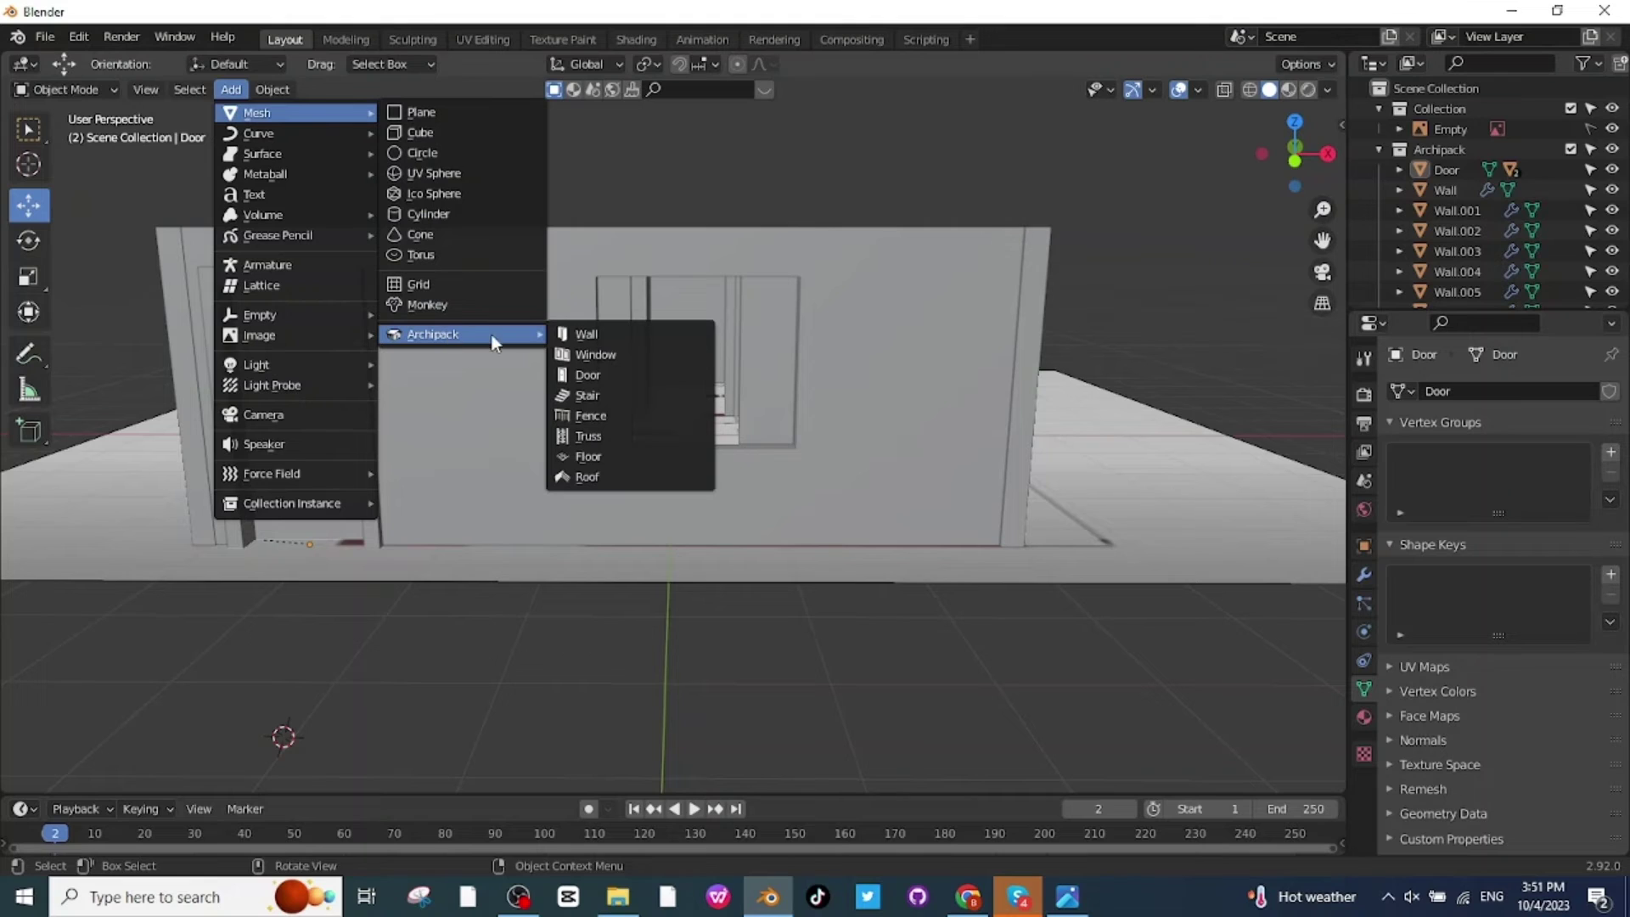
left_click(645, 354)
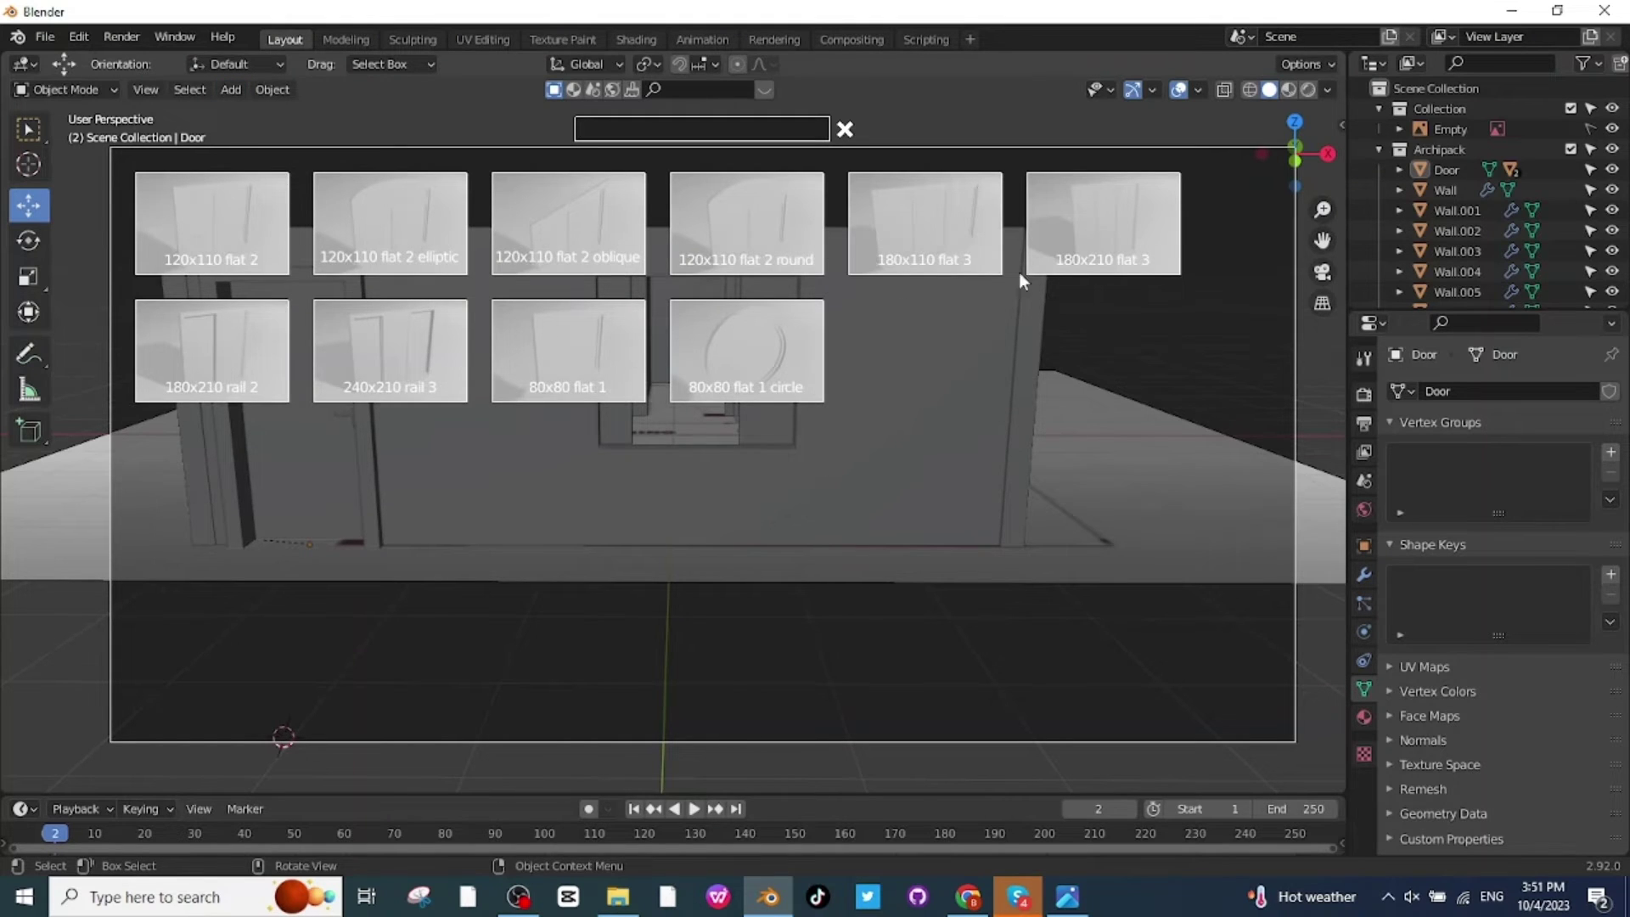
left_click(402, 343)
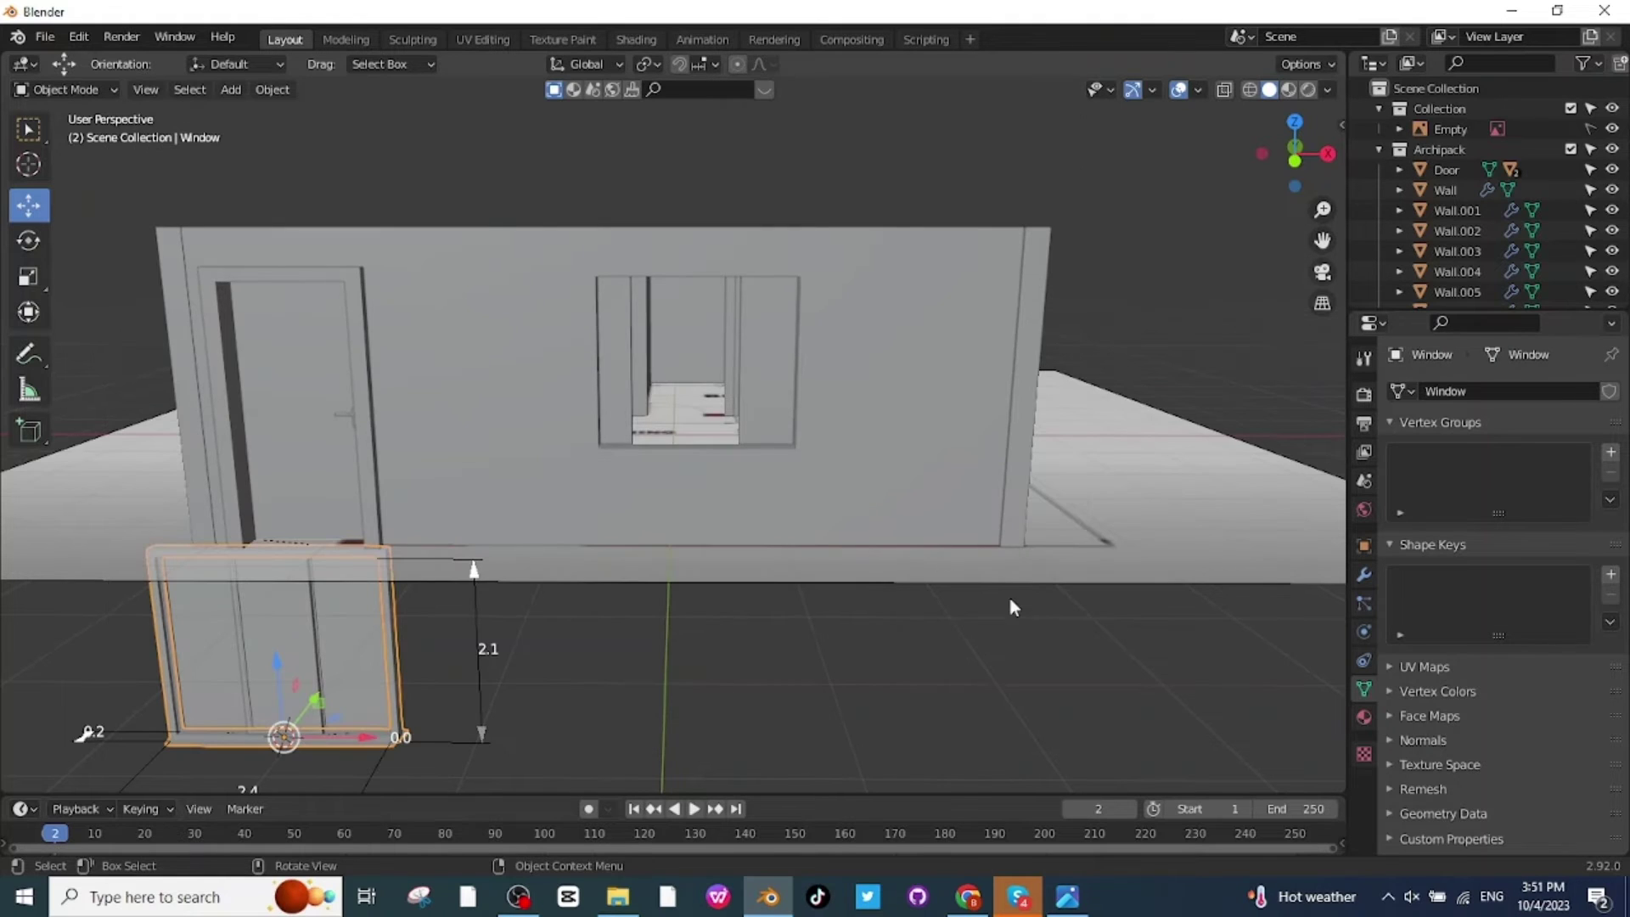
- Move the window into the front-wall opening, scale it to 0.84, and raise it into place
scroll(845, 632, "down", 3)
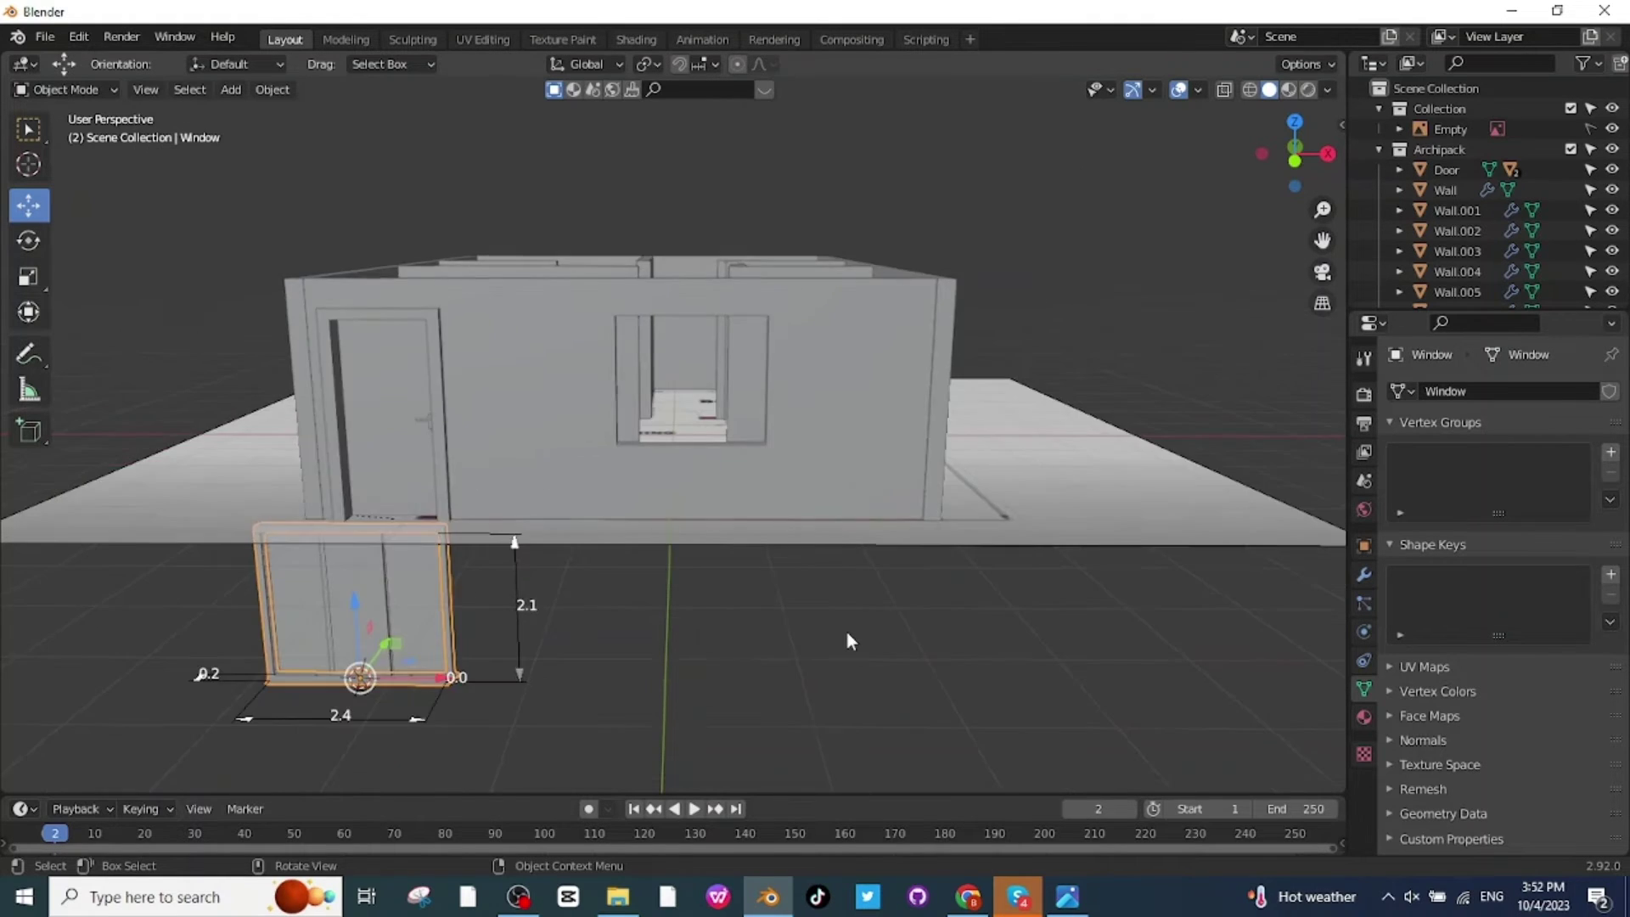
middle_click_drag(846, 630, 643, 654)
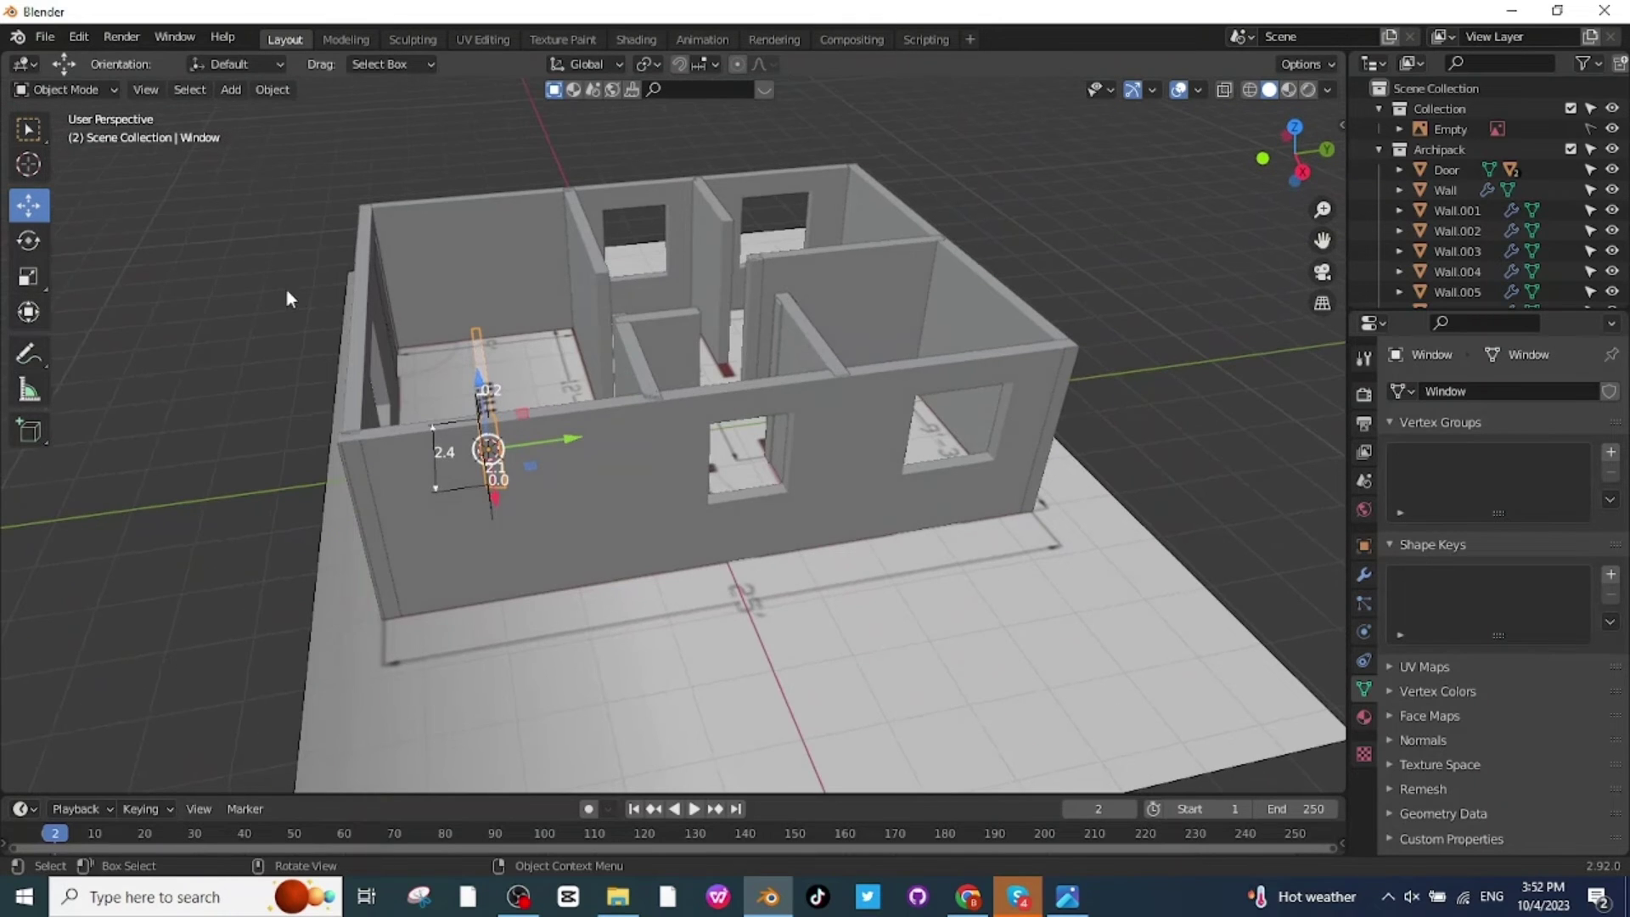
left_click_drag(569, 436, 509, 450)
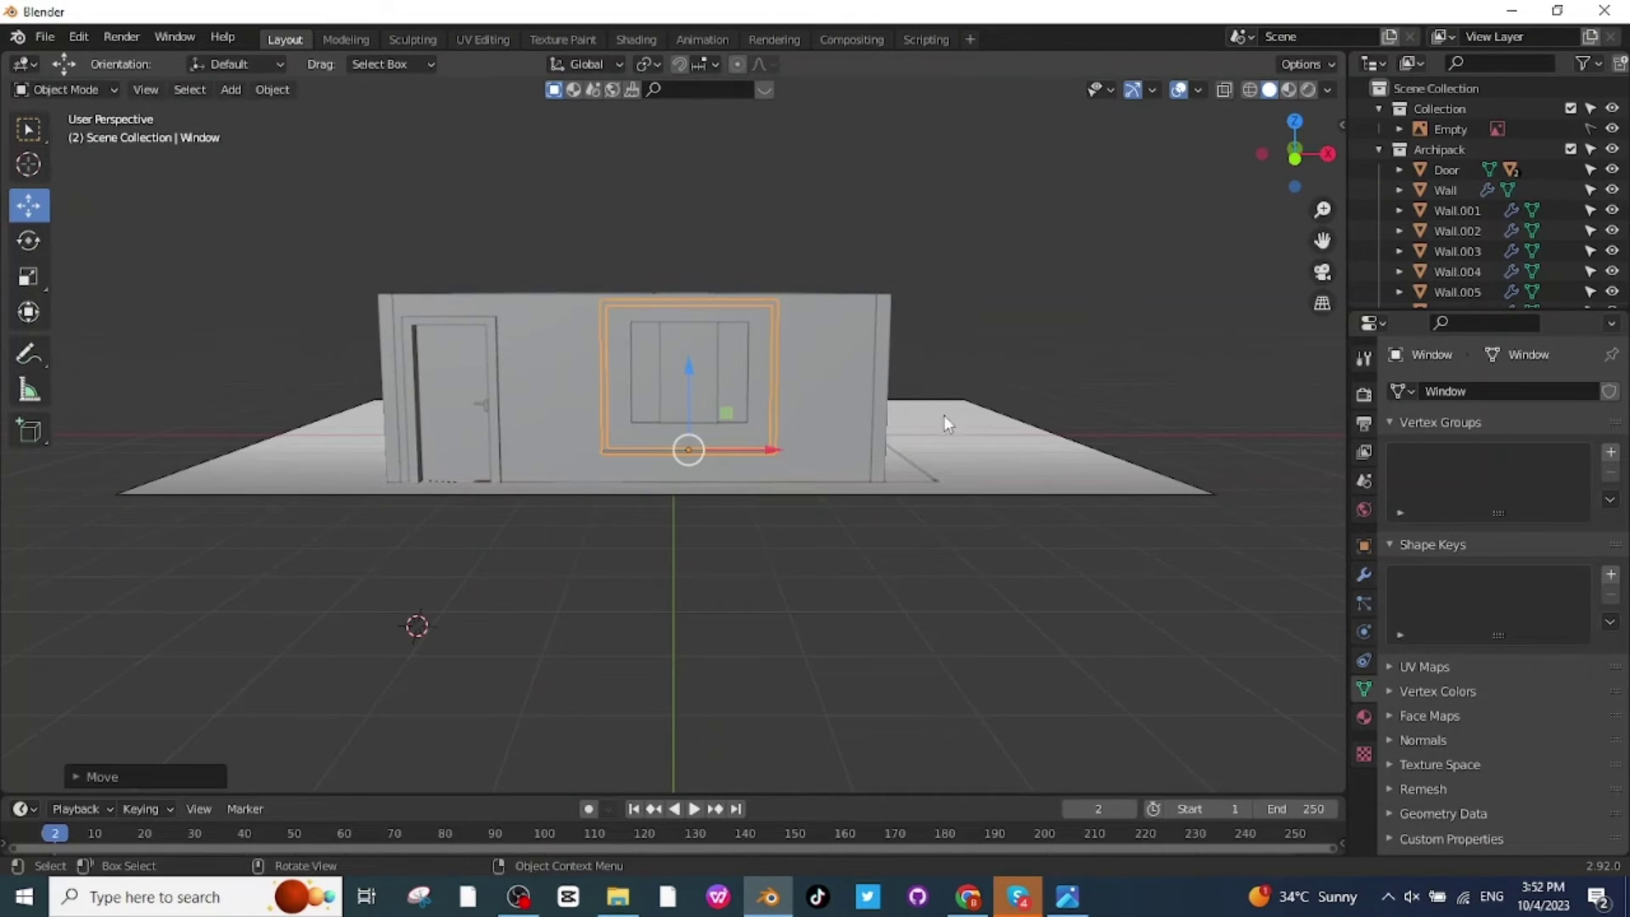
key("s")
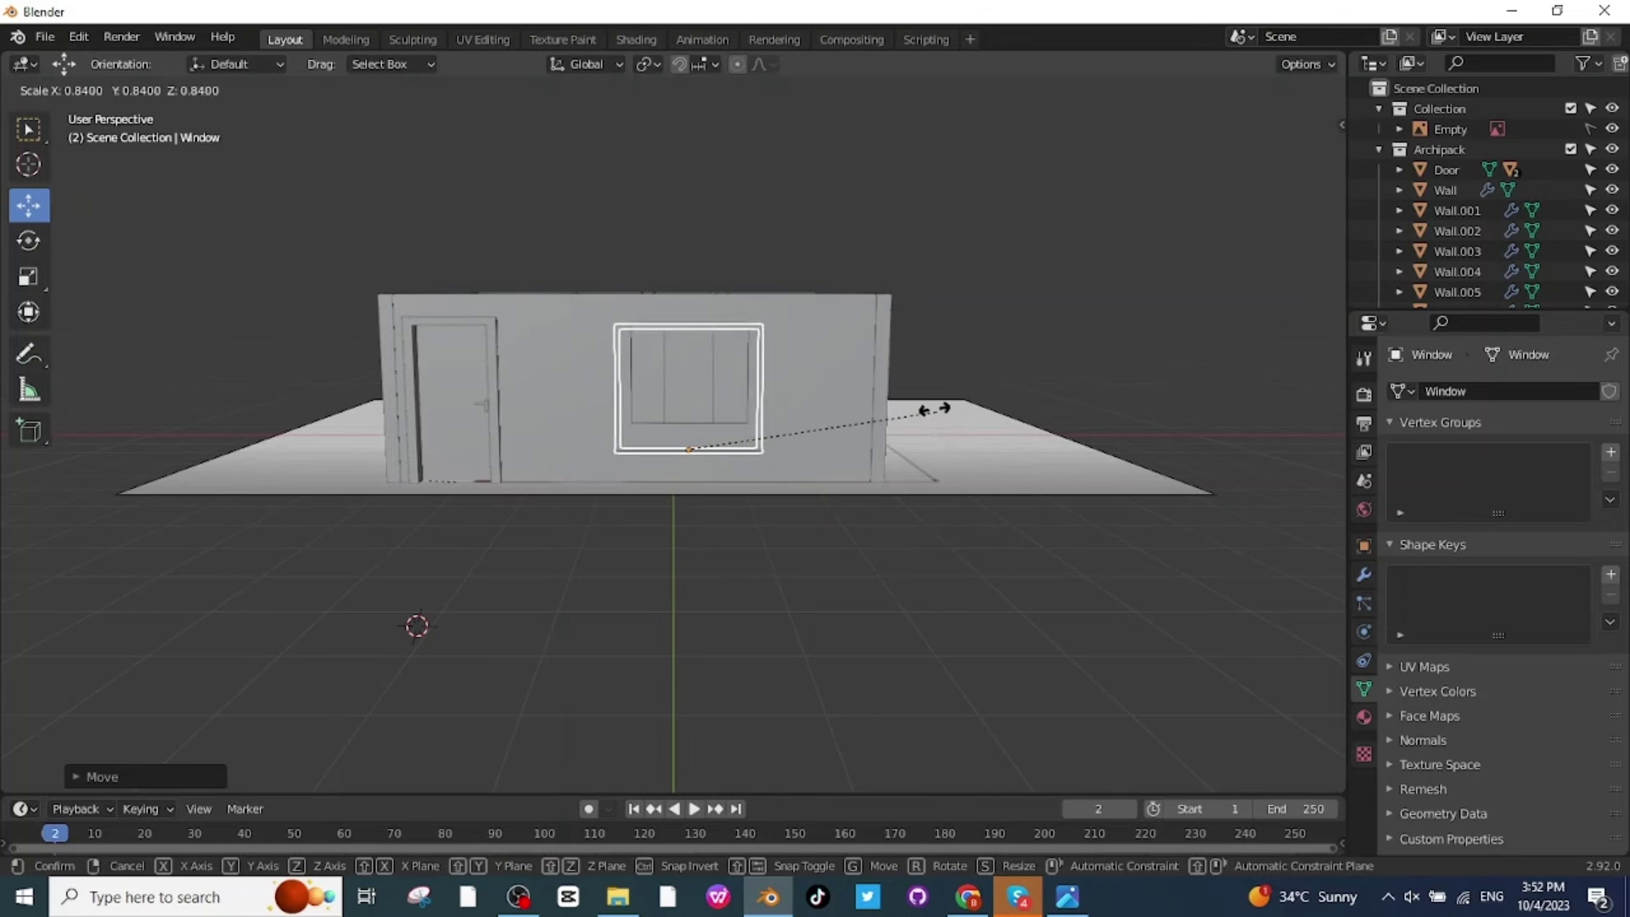
left_click(893, 399)
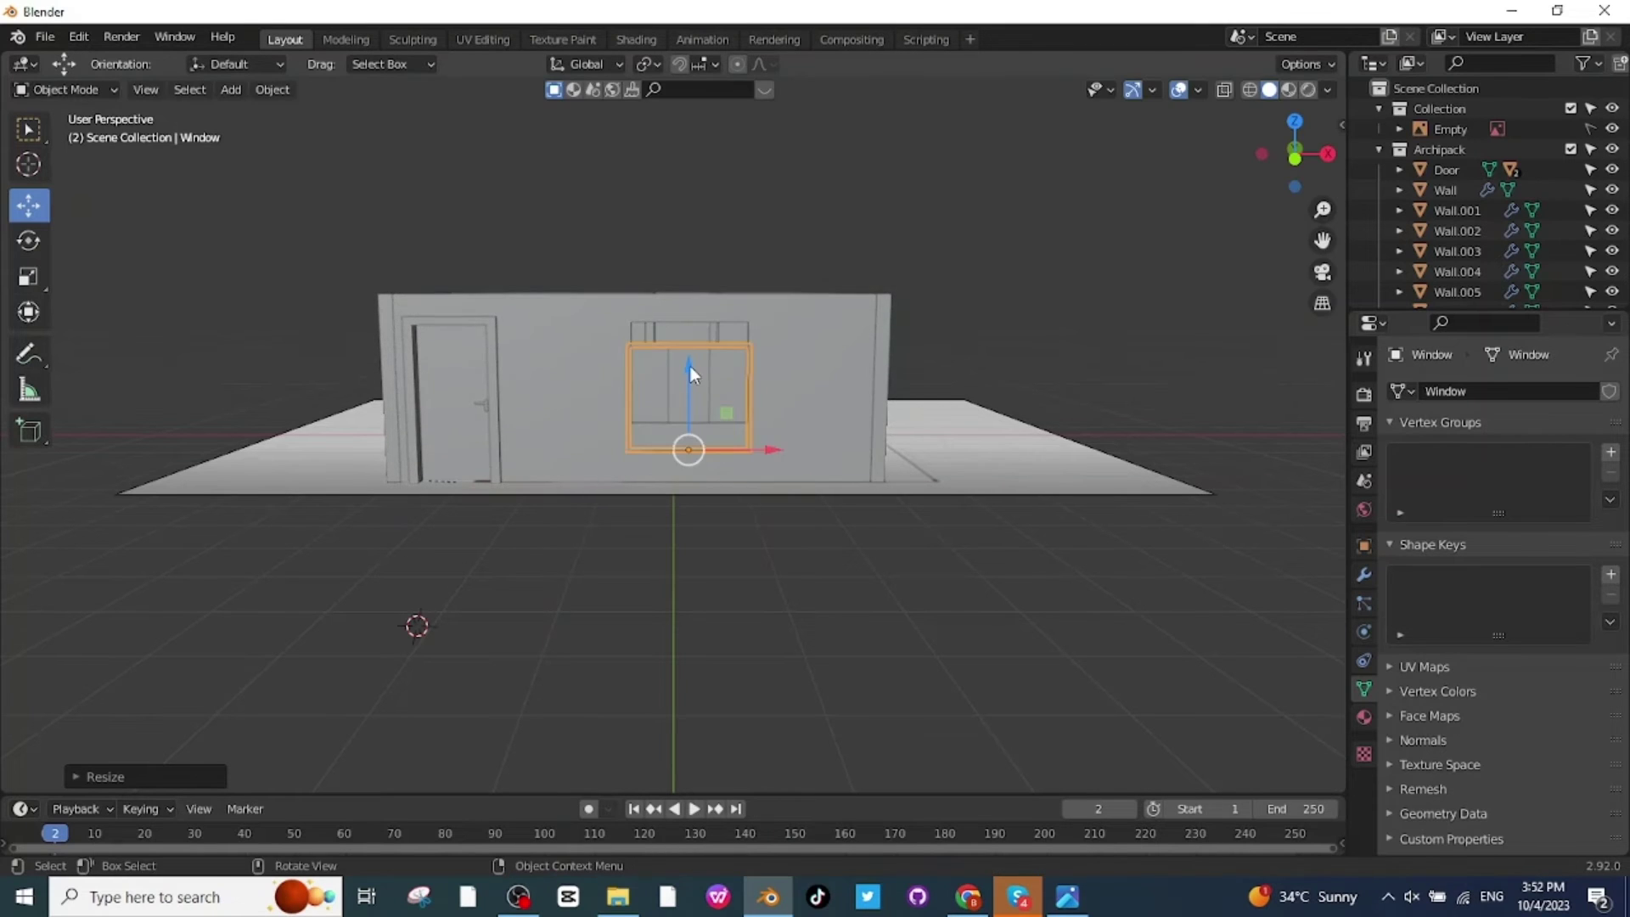
left_click_drag(690, 365, 688, 336)
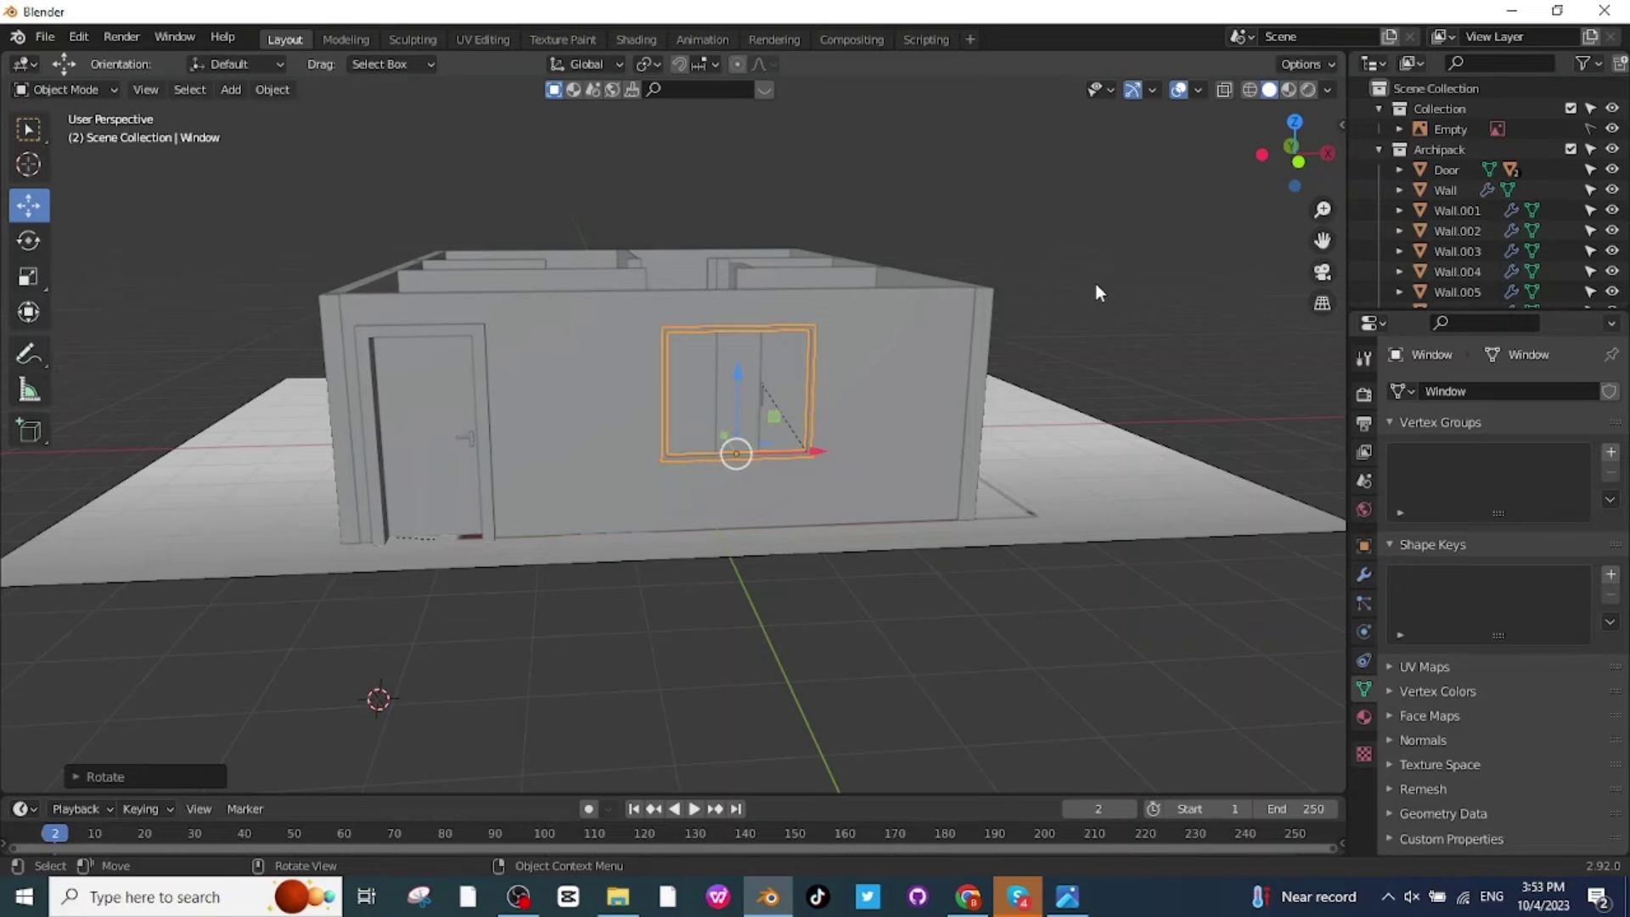
left_click(1154, 182)
left_click(1178, 90)
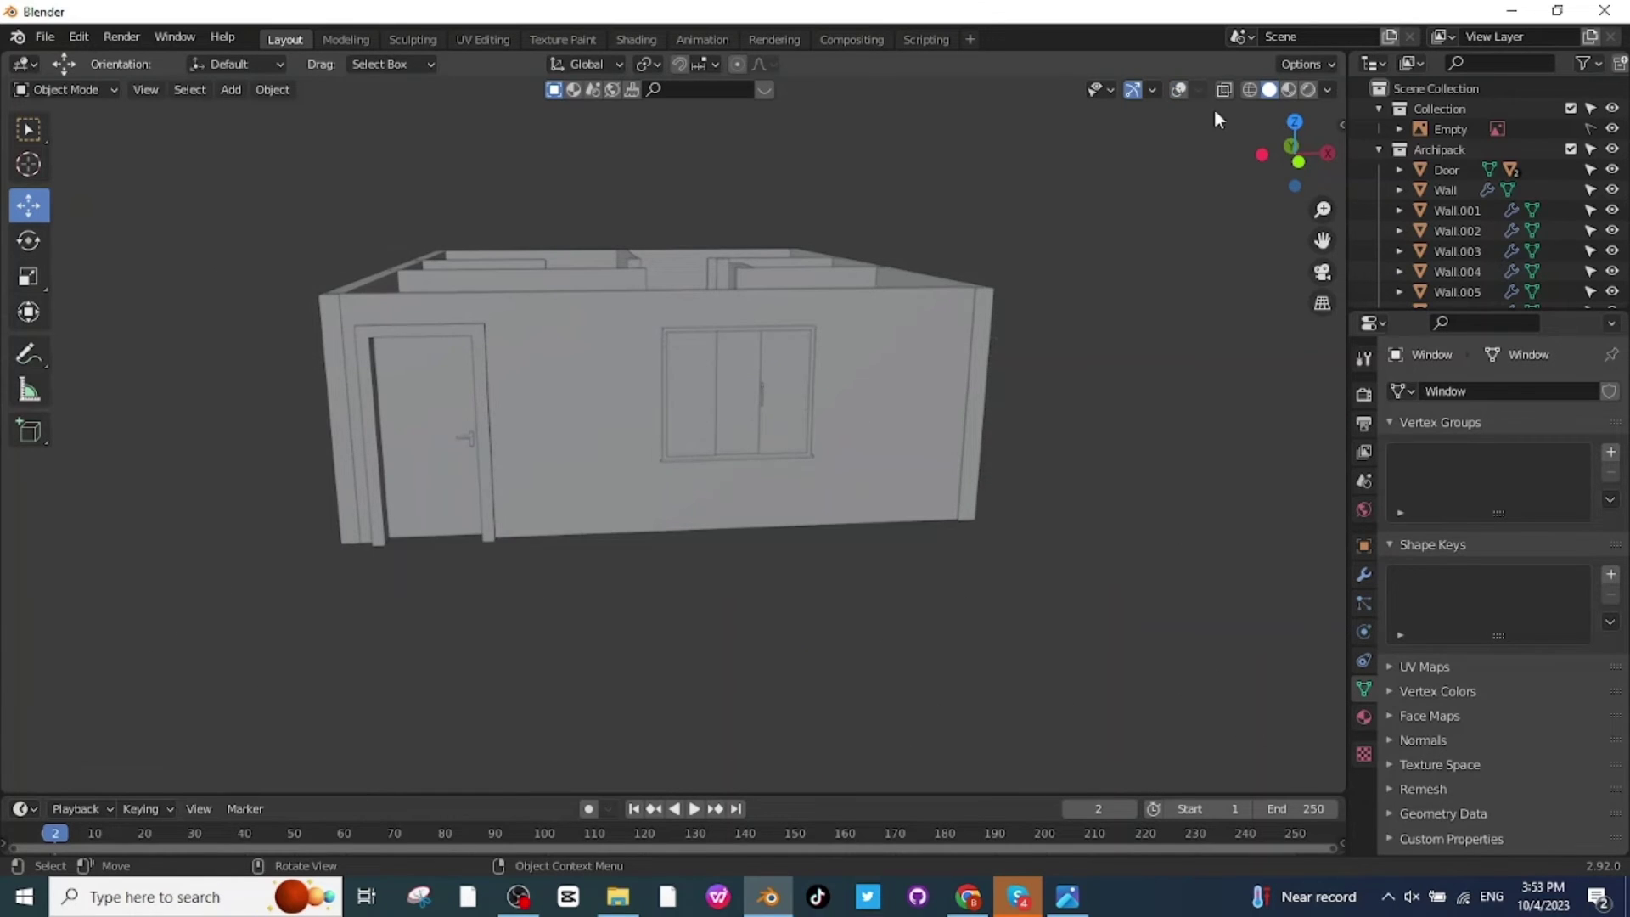
- Inspect the rooms from above and begin moving another window into its opening
middle_click_drag(1006, 197, 975, 216)
scroll(976, 217, "up", 5)
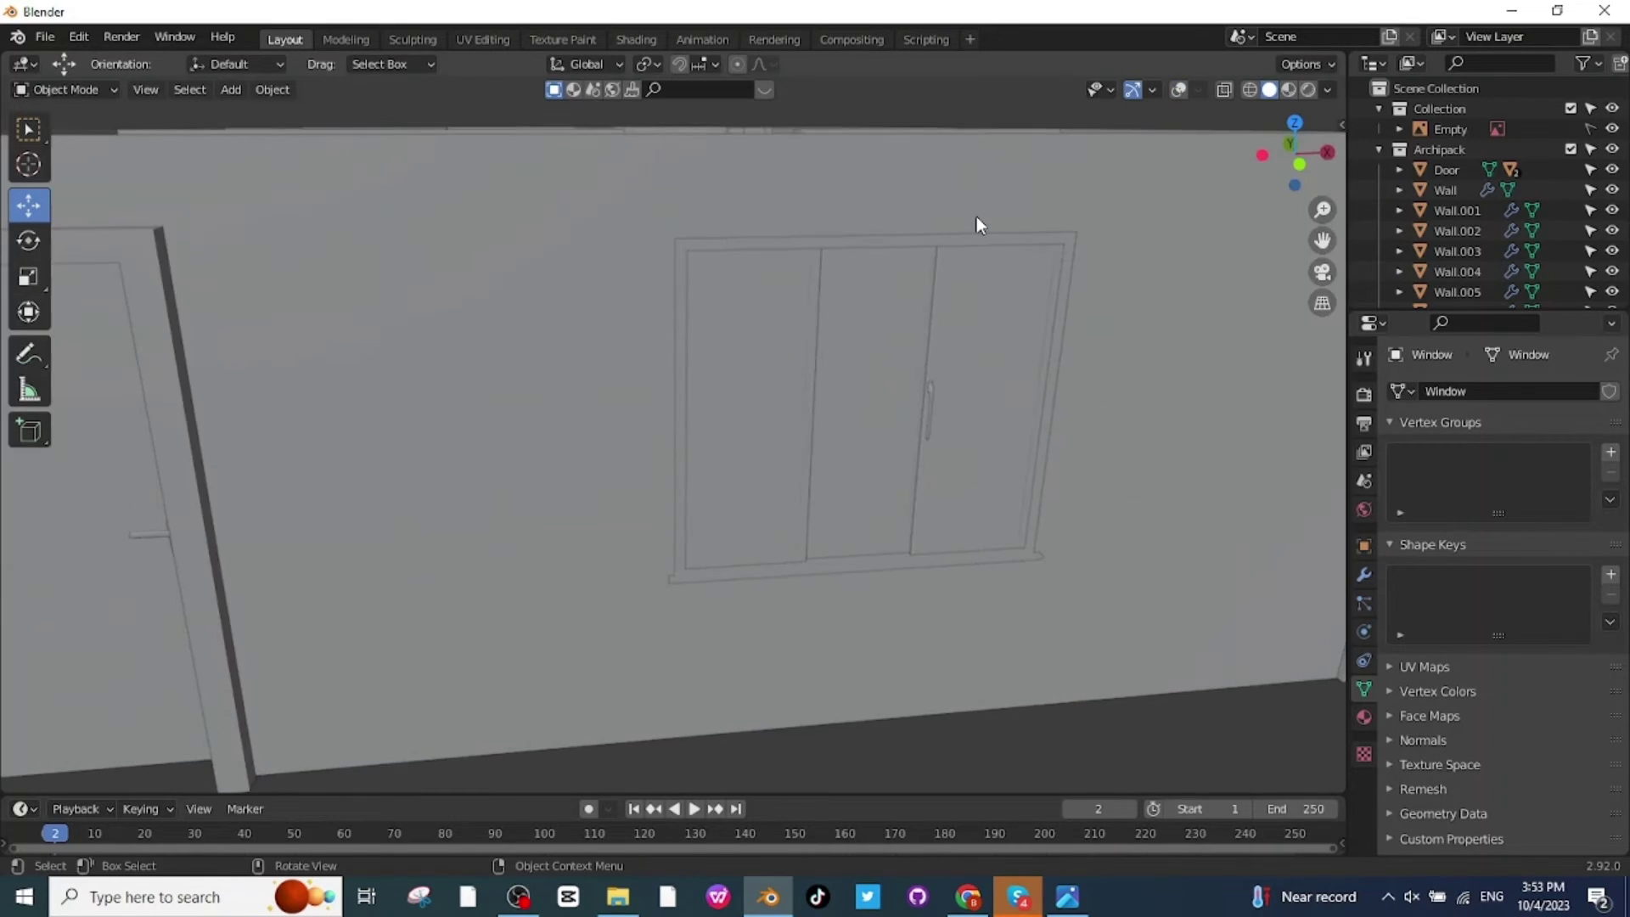
scroll(977, 242, "down", 2)
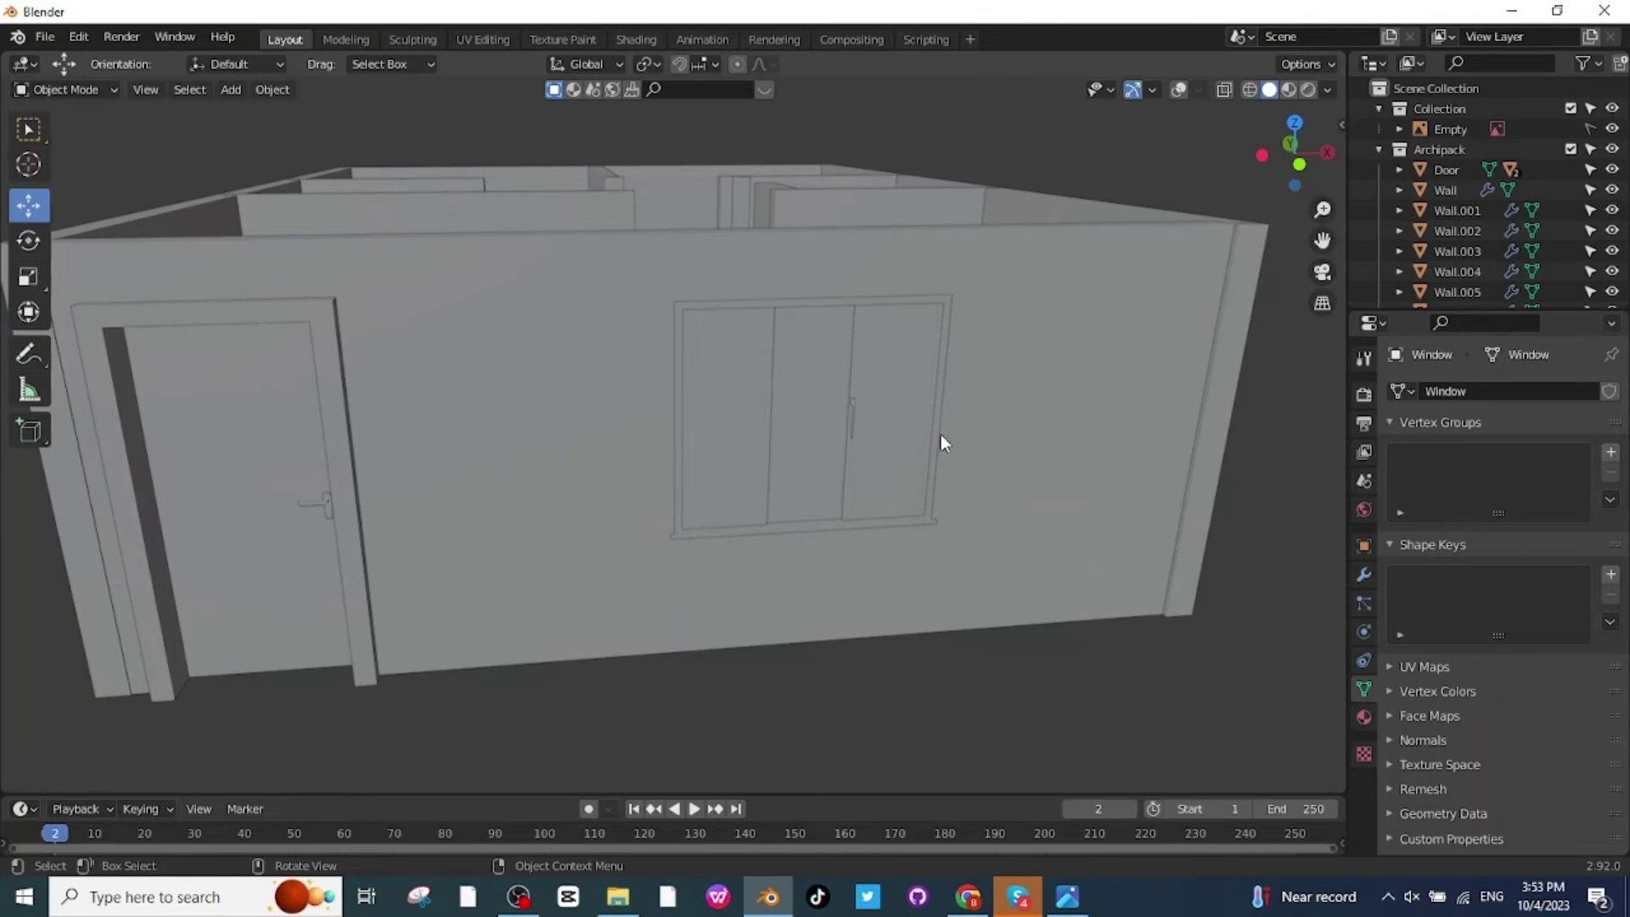
scroll(930, 441, "down", 3)
middle_click_drag(930, 441, 801, 386)
scroll(802, 388, "down", 2)
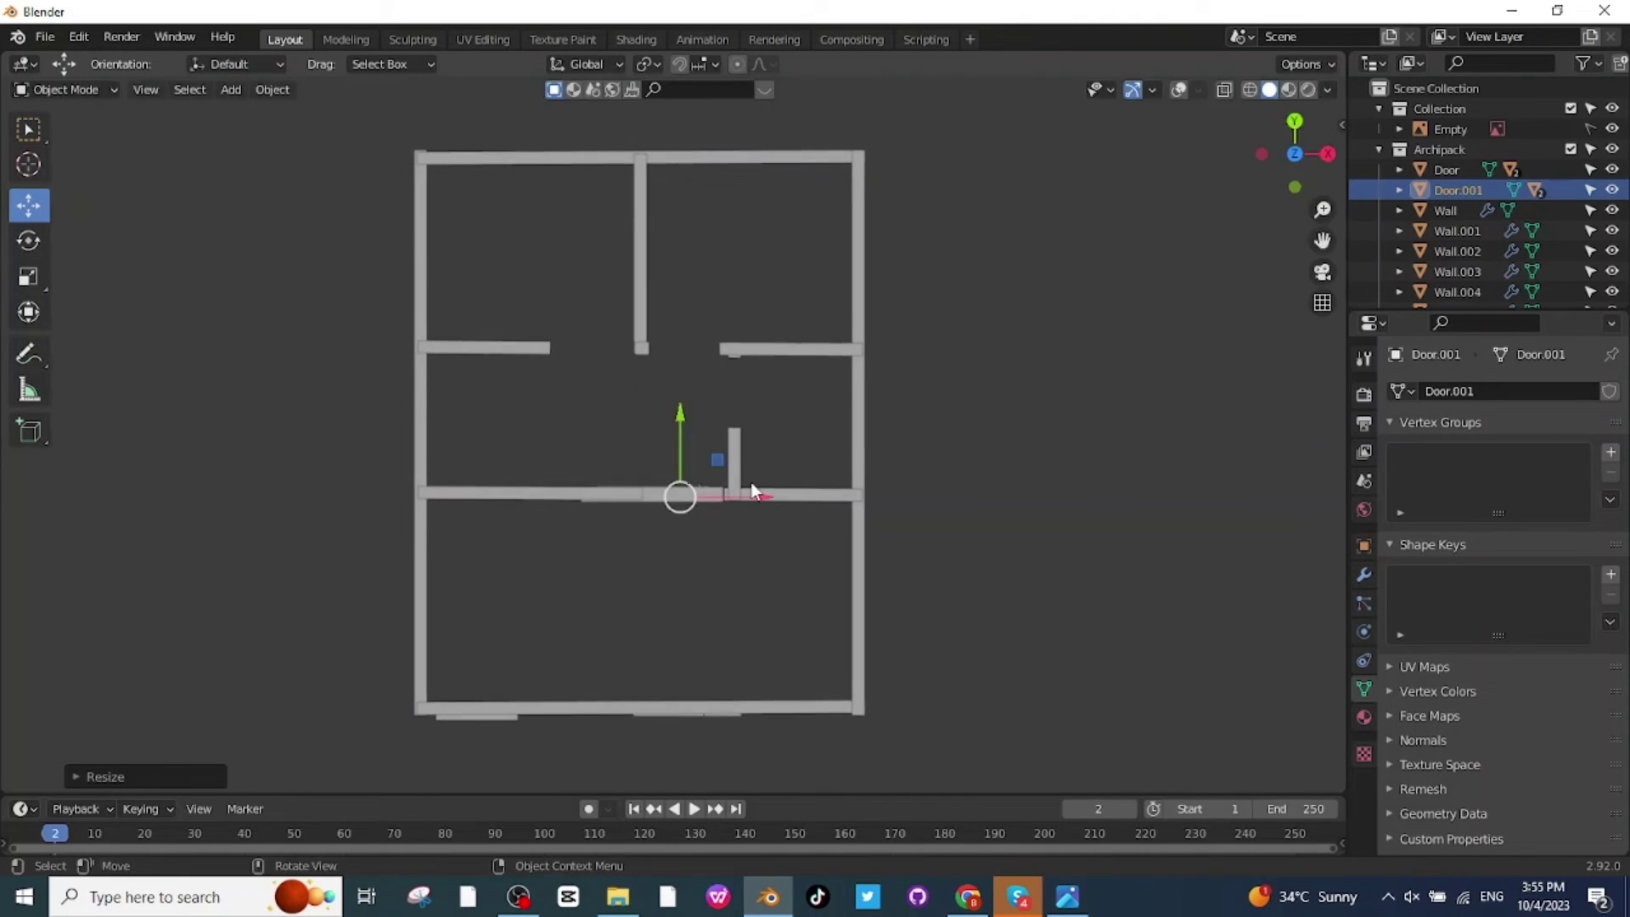
middle_click_drag(680, 491, 496, 311)
key("g")
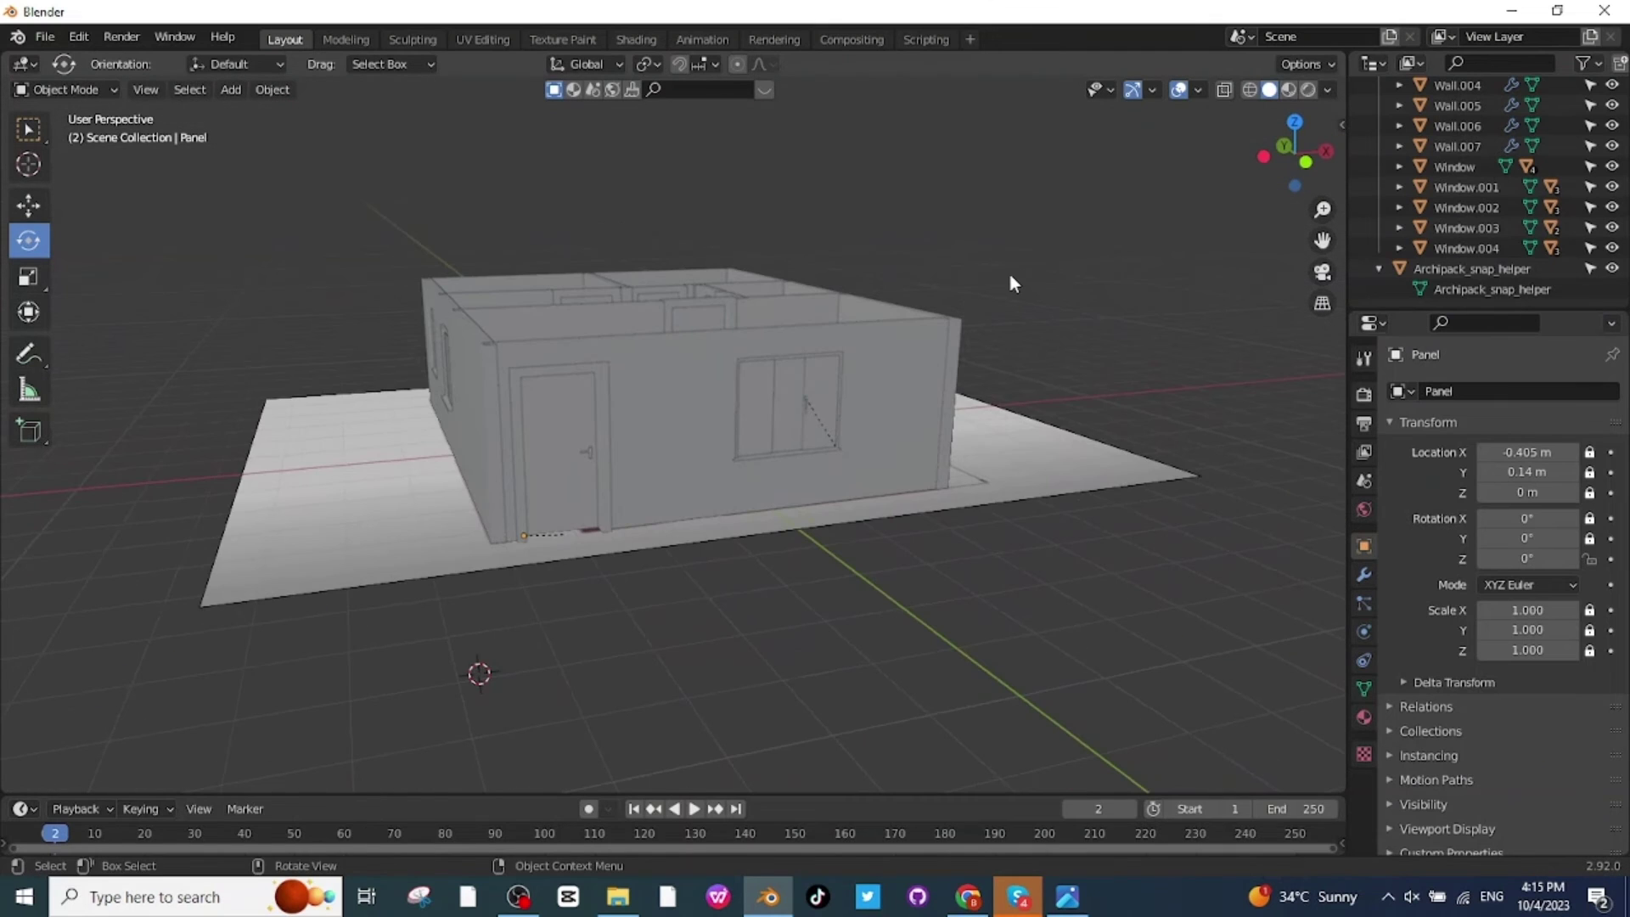
- Rotate the front and middle door panels about Z so they stand ajar
middle_click_drag(1004, 242, 1017, 362)
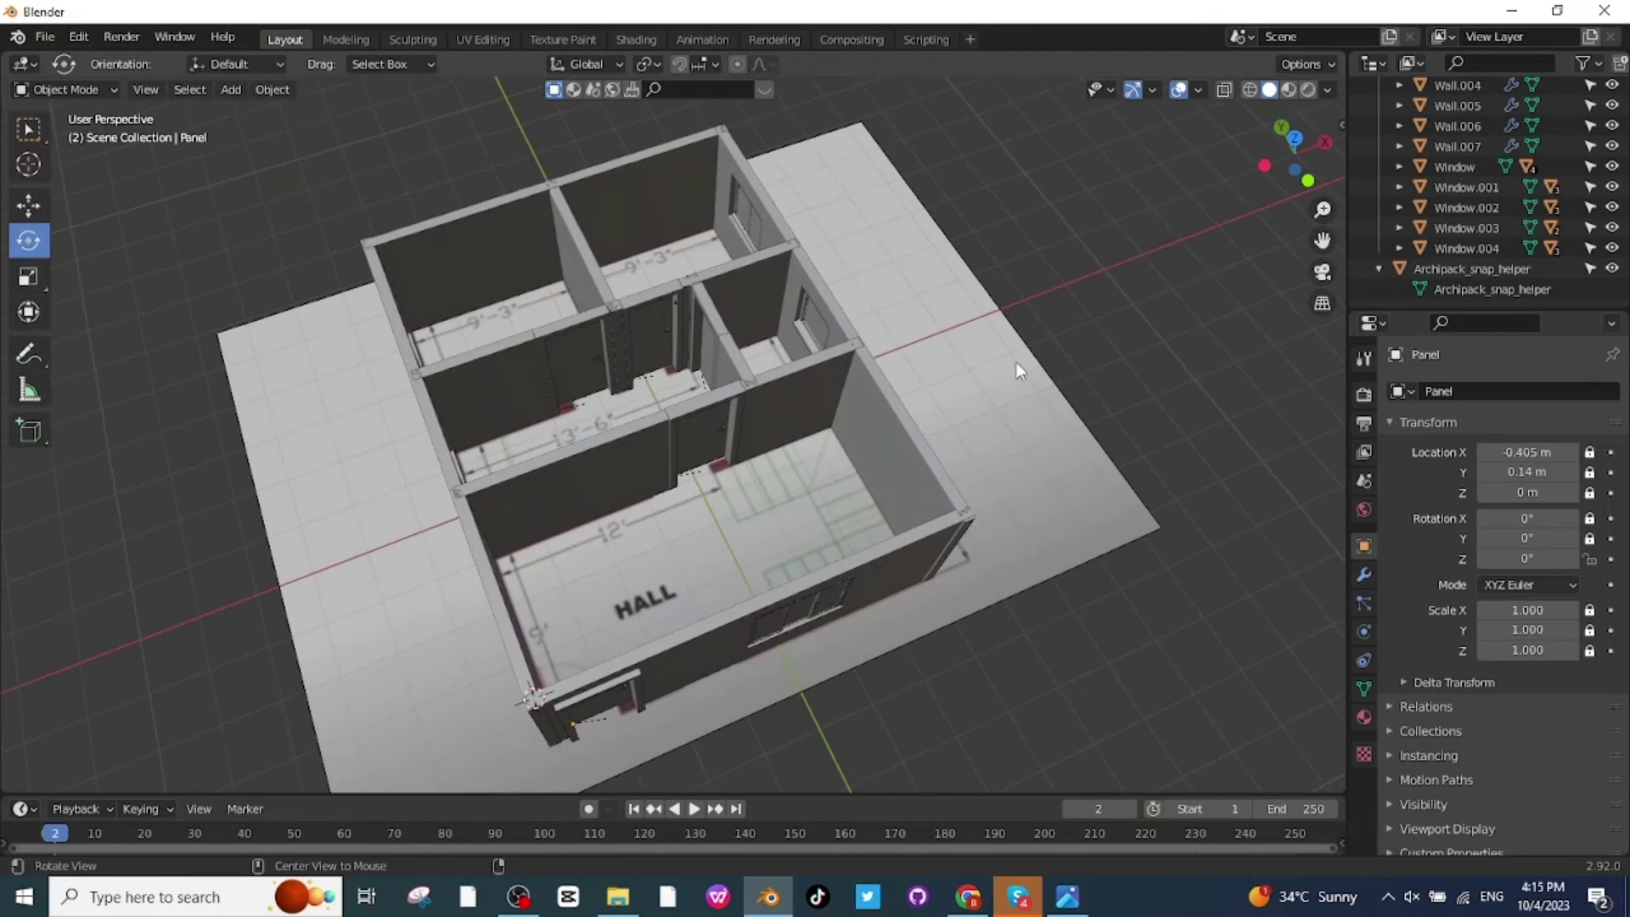
scroll(1016, 362, "up", 4)
scroll(926, 299, "down", 4)
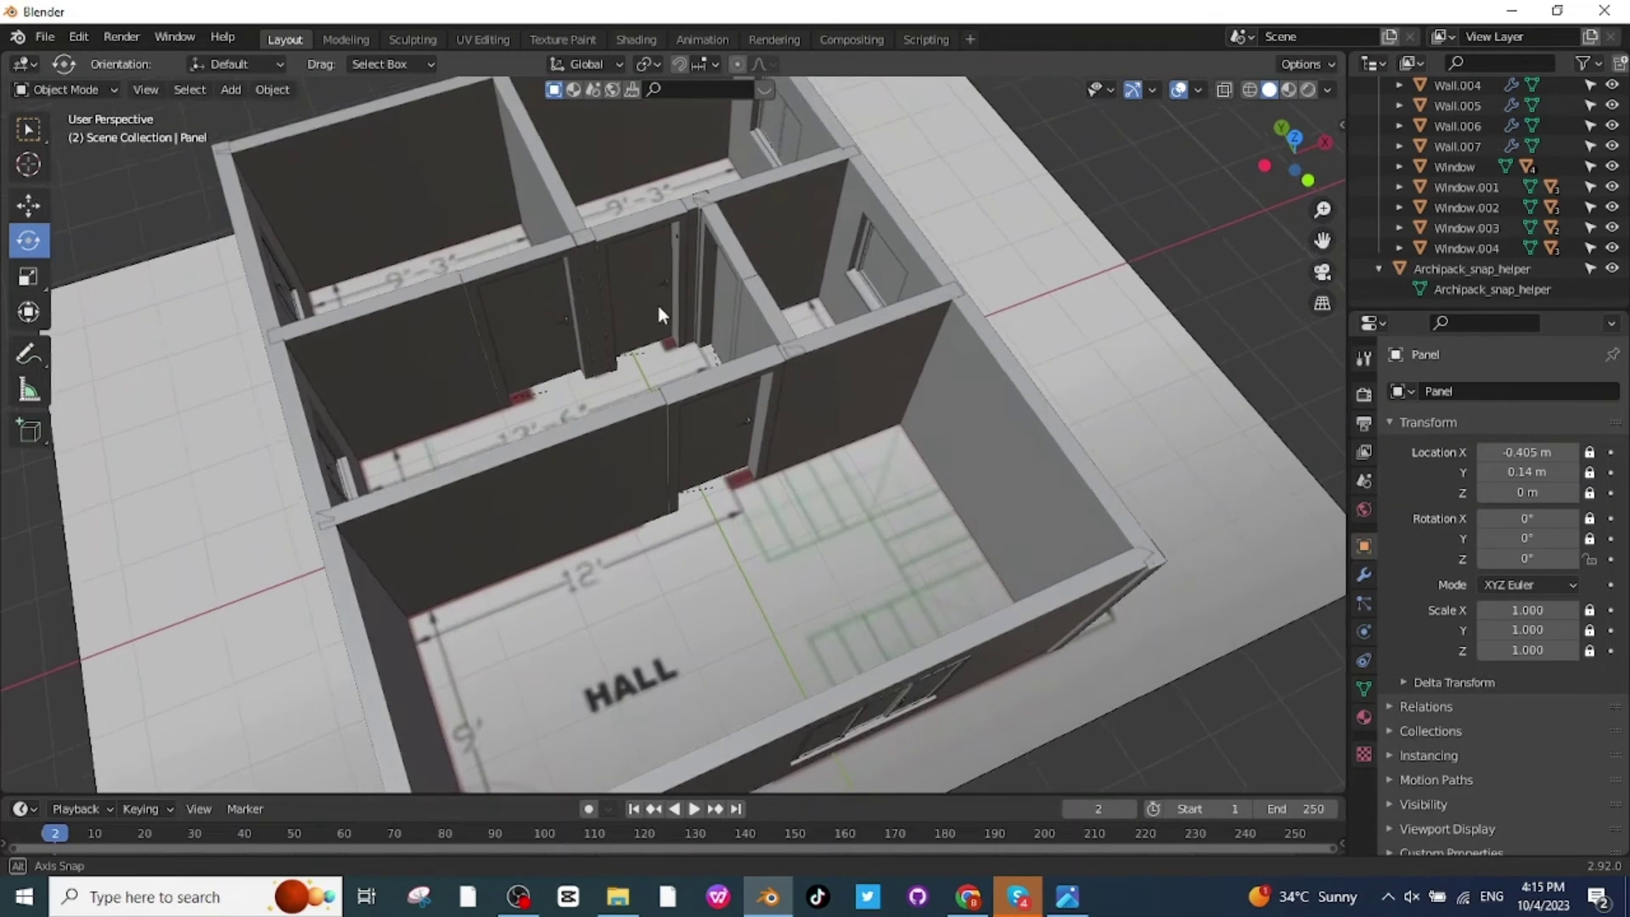
middle_click_drag(662, 306, 380, 376)
left_click(379, 376)
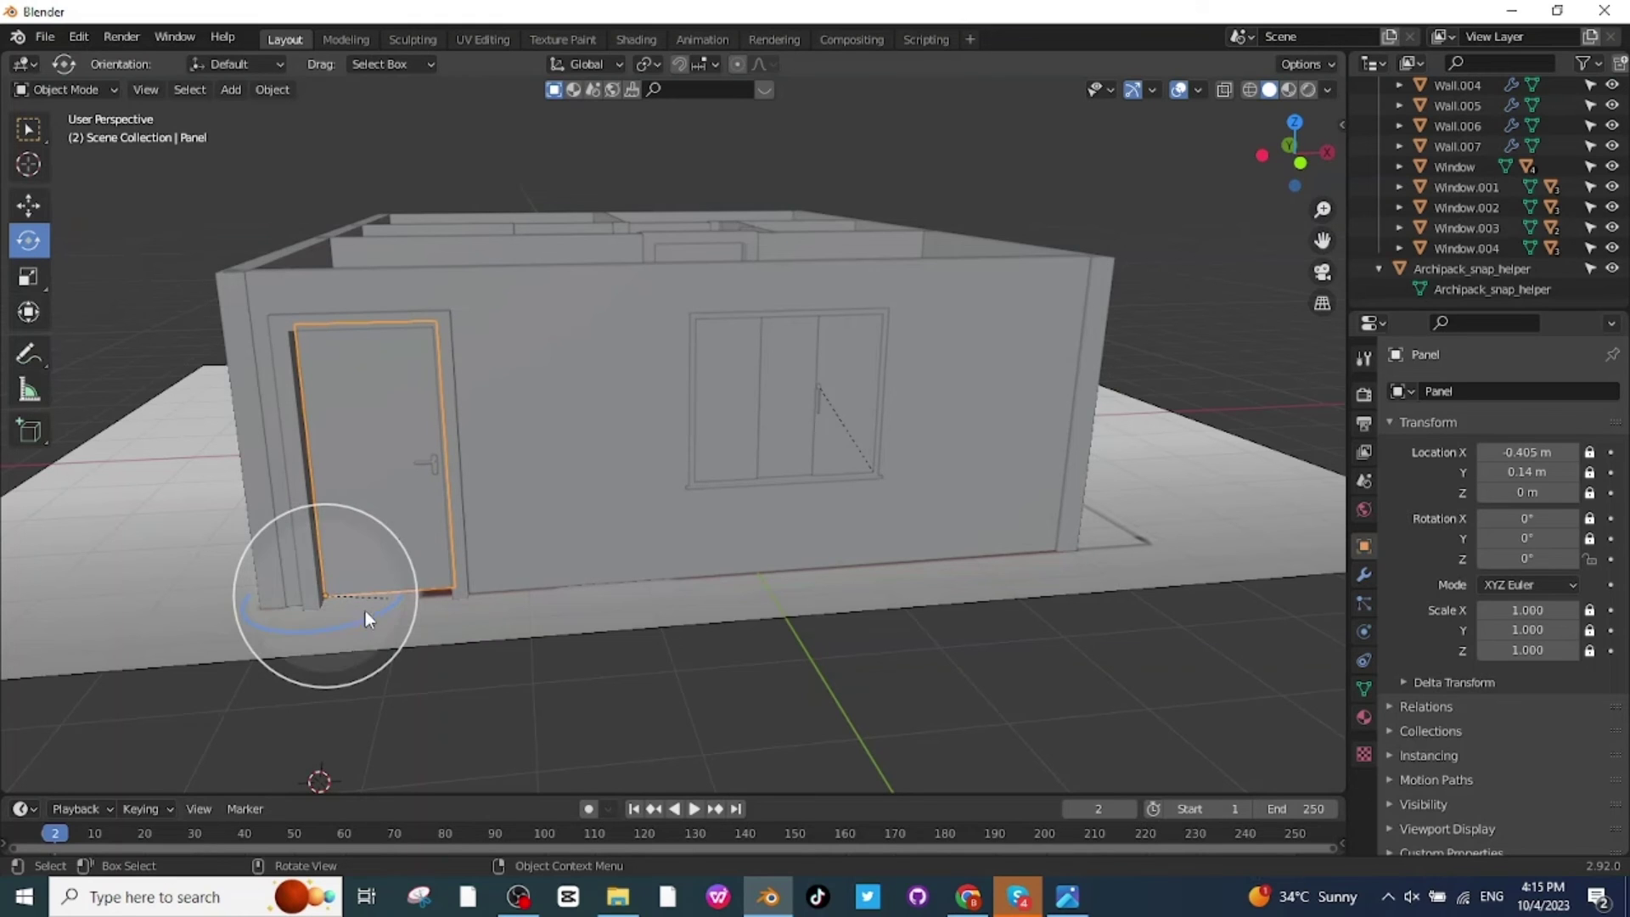
left_click_drag(382, 610, 353, 623)
middle_click_drag(817, 615, 712, 413)
left_click(705, 378)
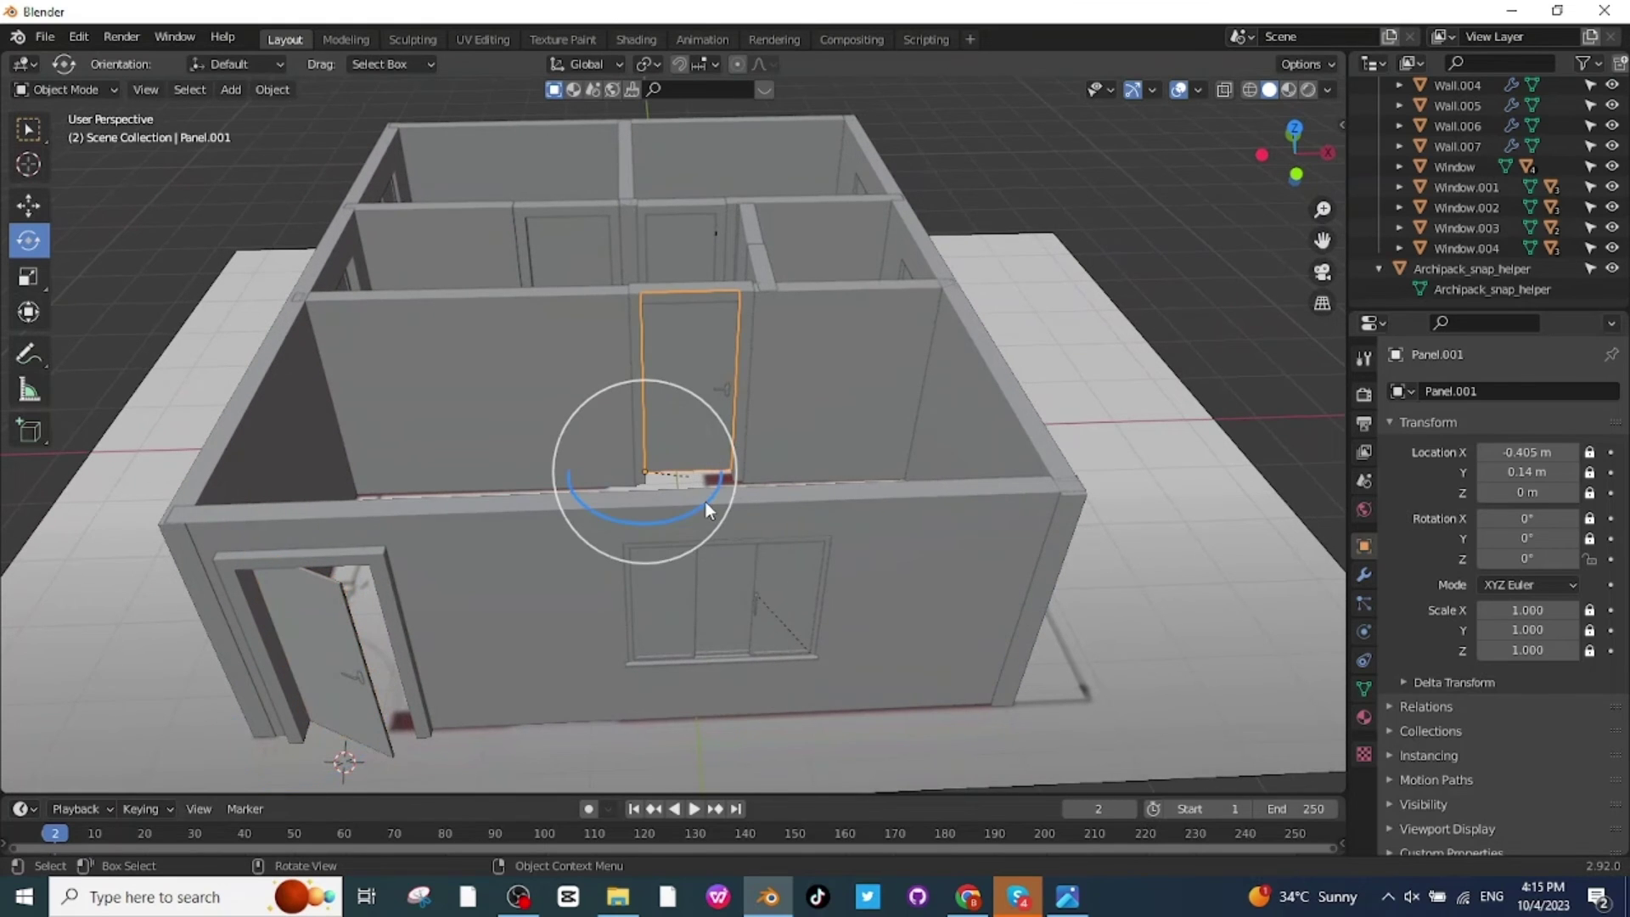
left_click_drag(707, 503, 691, 516)
left_click_drag(689, 512, 689, 512)
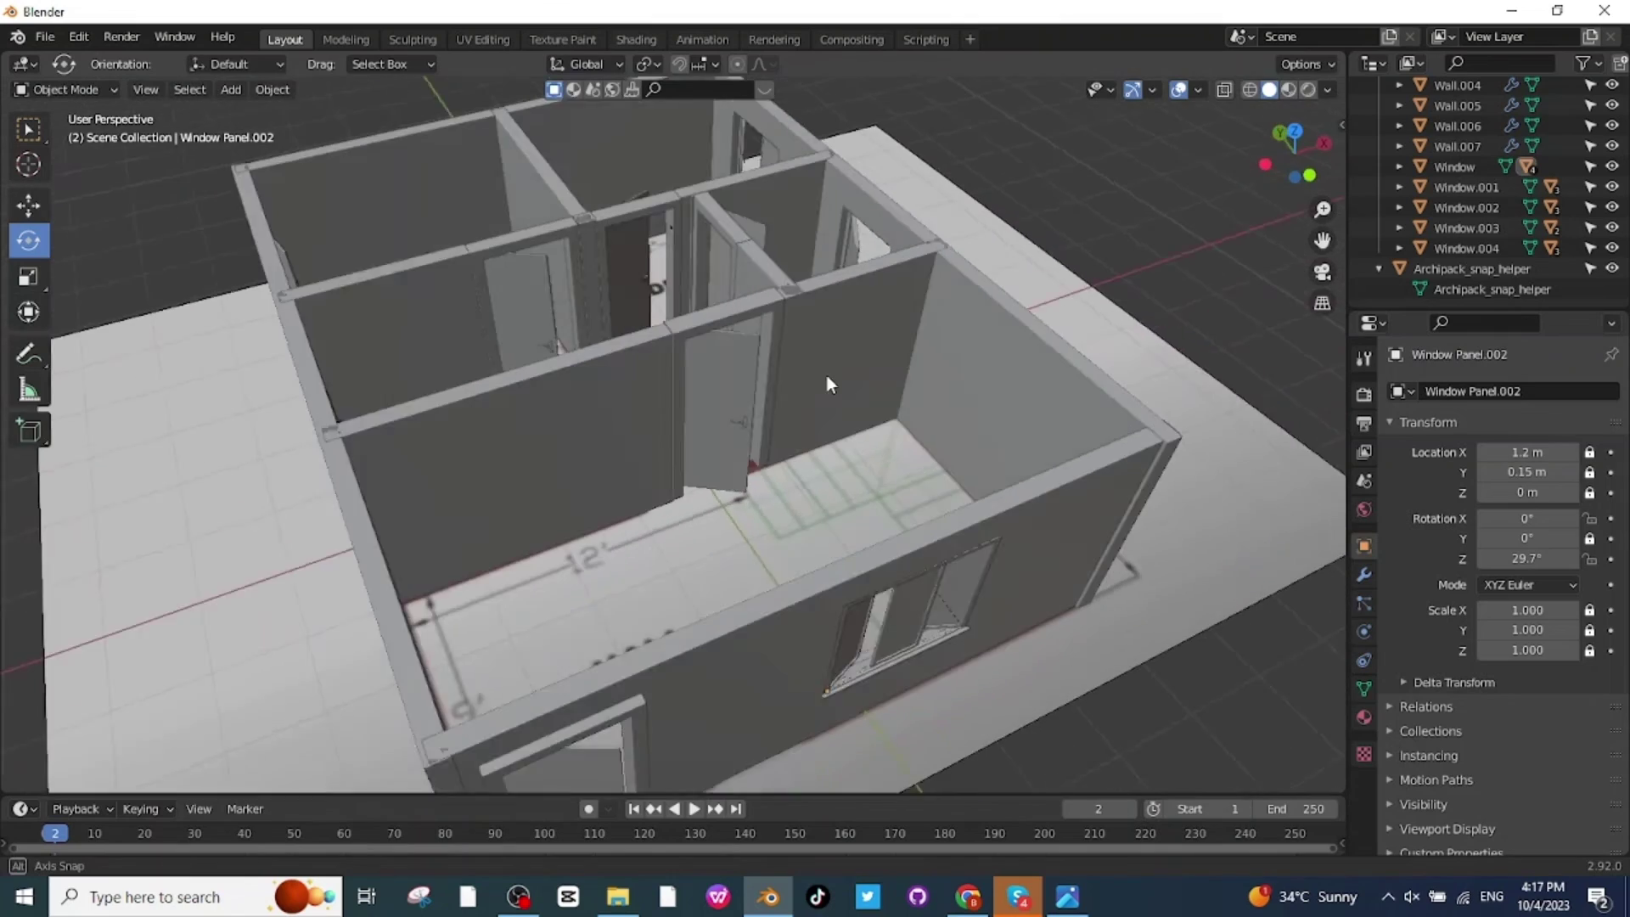
- Orbit and zoom around the house to check the opened panels
middle_click_drag(827, 376, 676, 380)
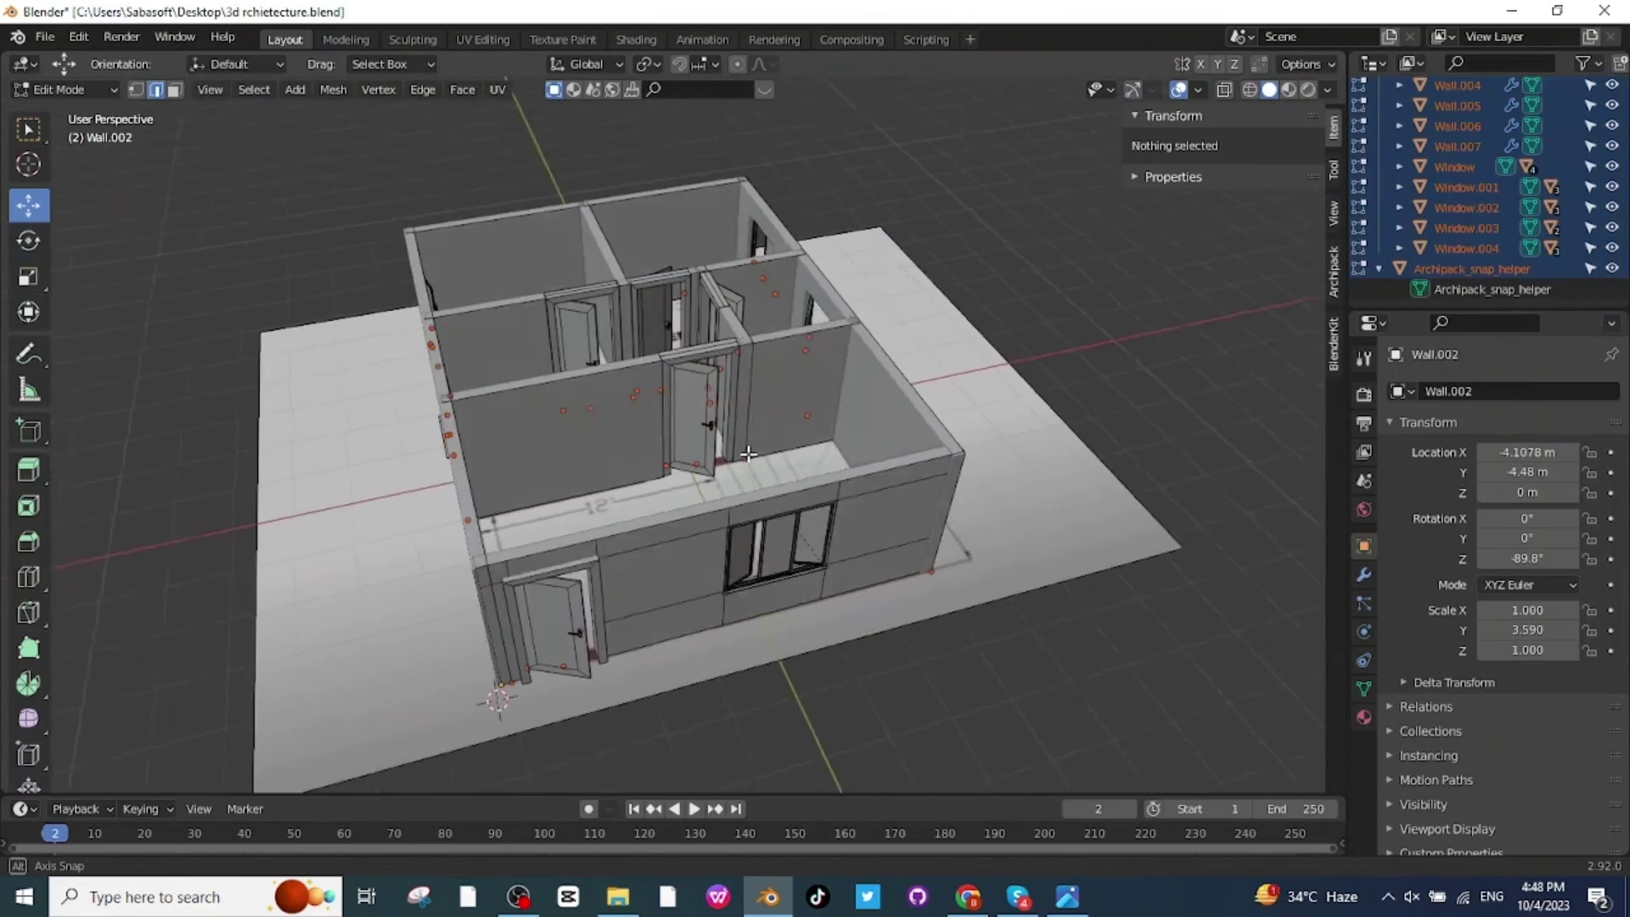
middle_click_drag(748, 454, 682, 489)
scroll(650, 454, "up", 3)
scroll(823, 444, "down", 3)
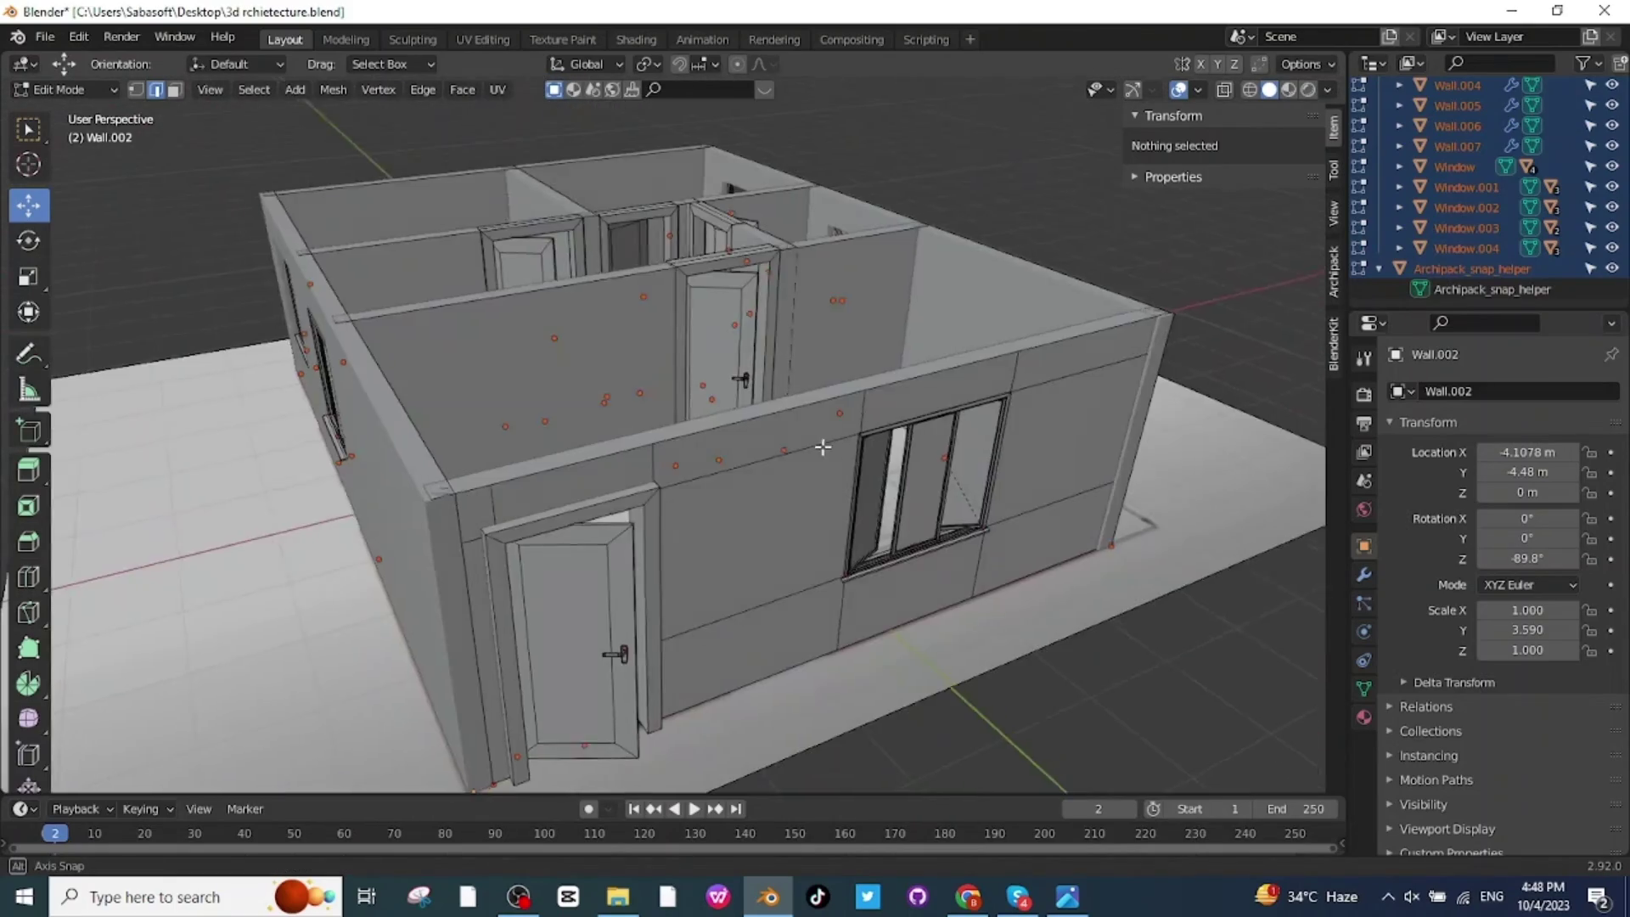
scroll(747, 458, "up", 2)
scroll(761, 488, "down", 3)
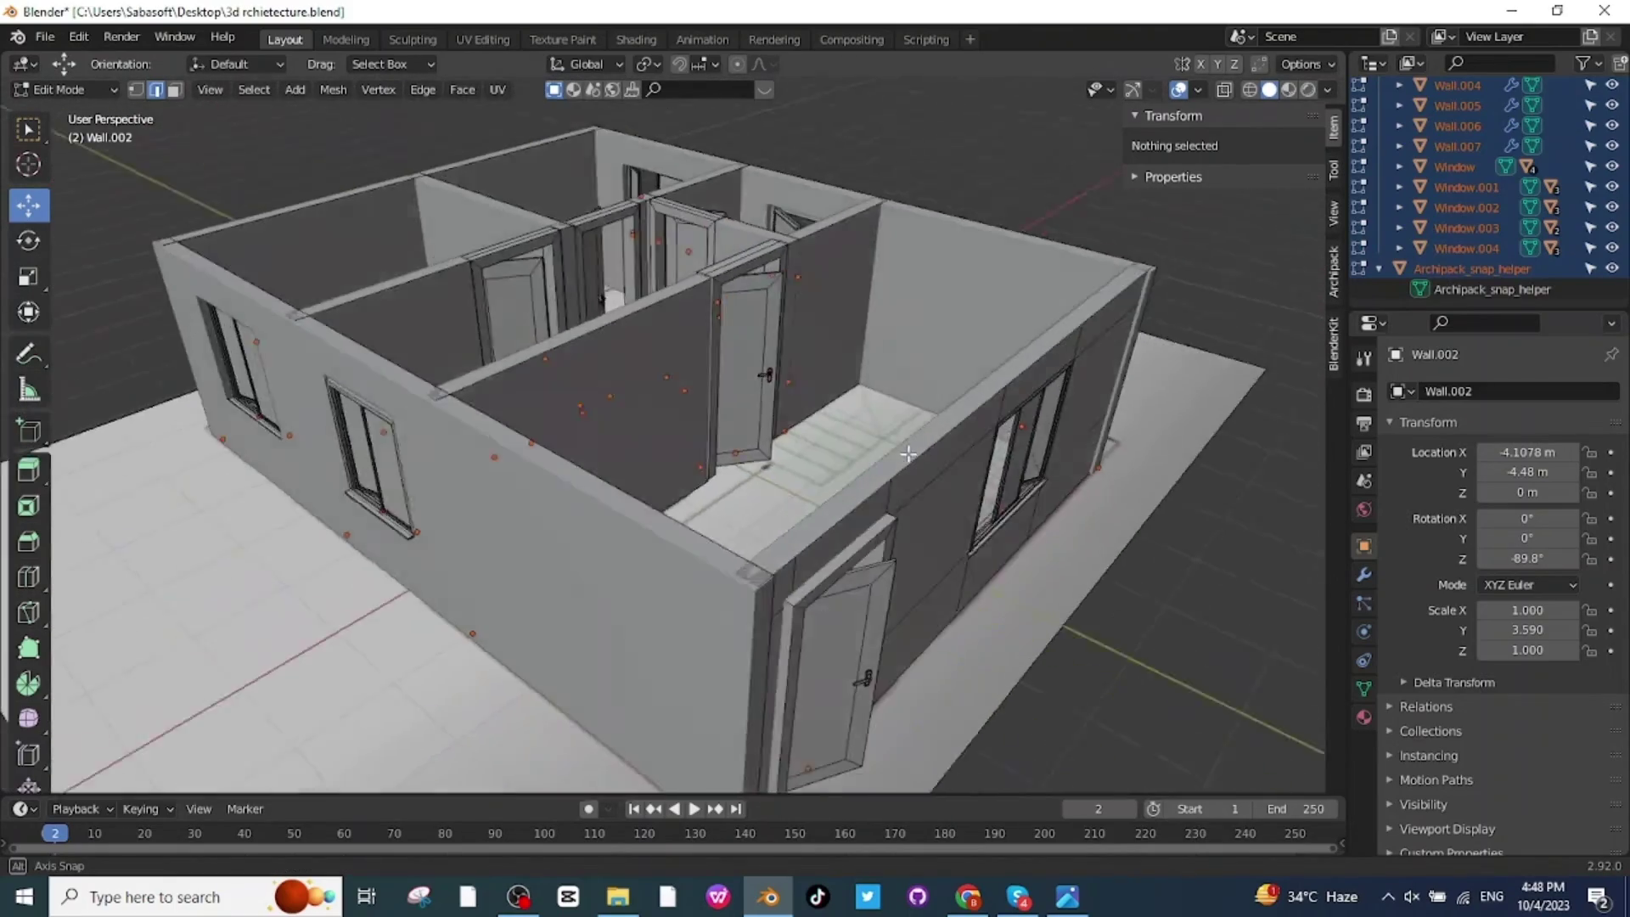
scroll(815, 490, "up", 3)
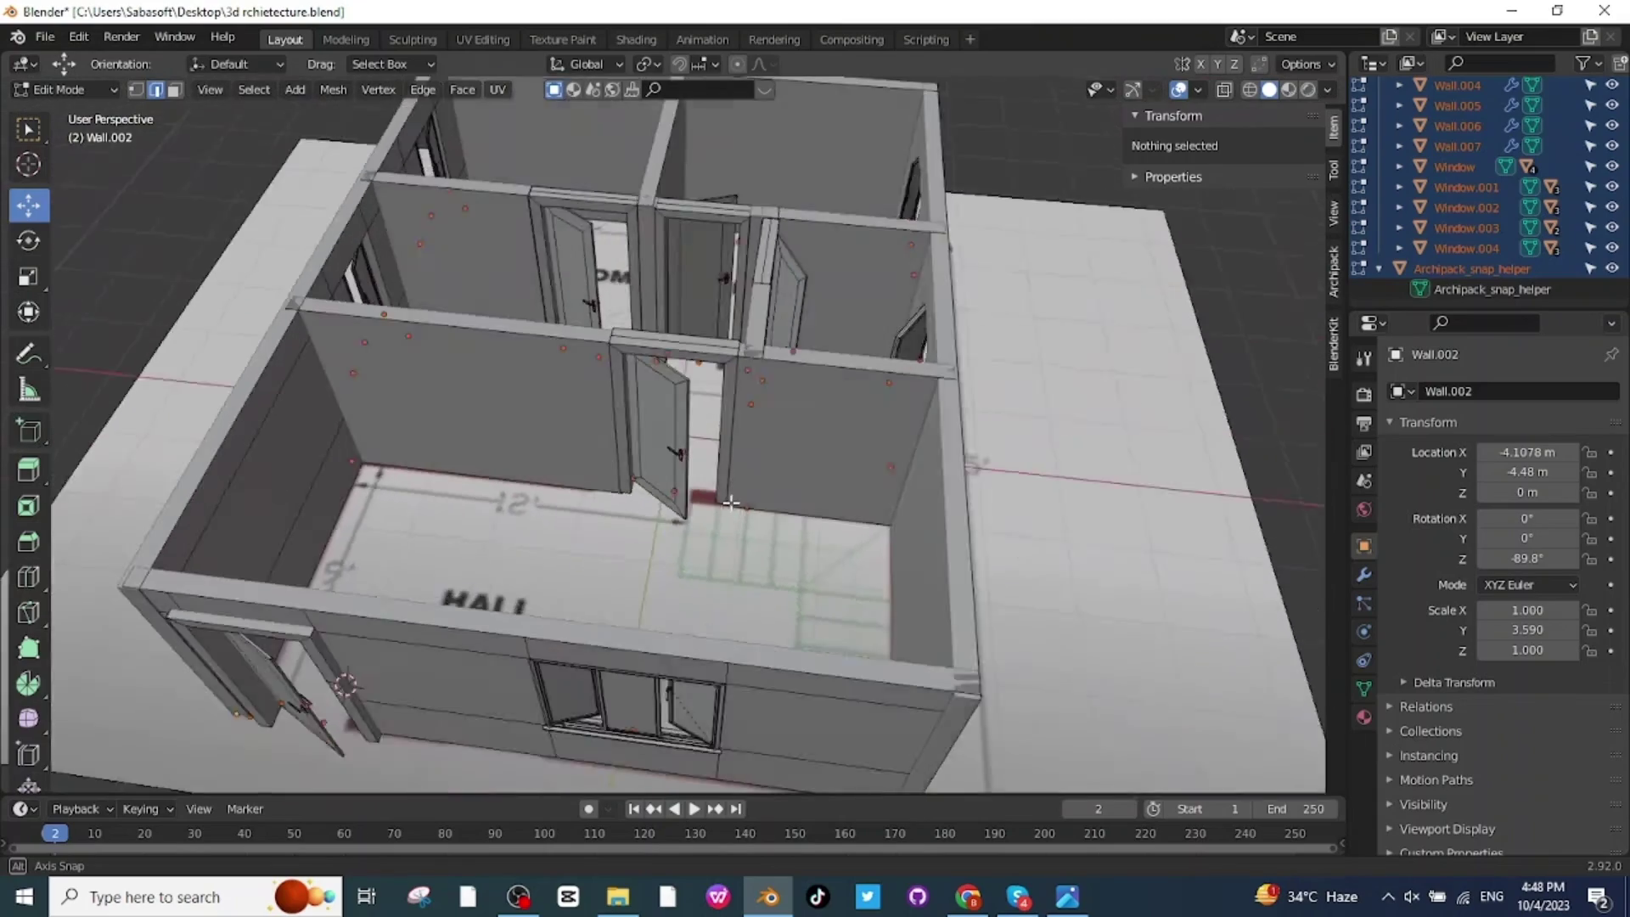